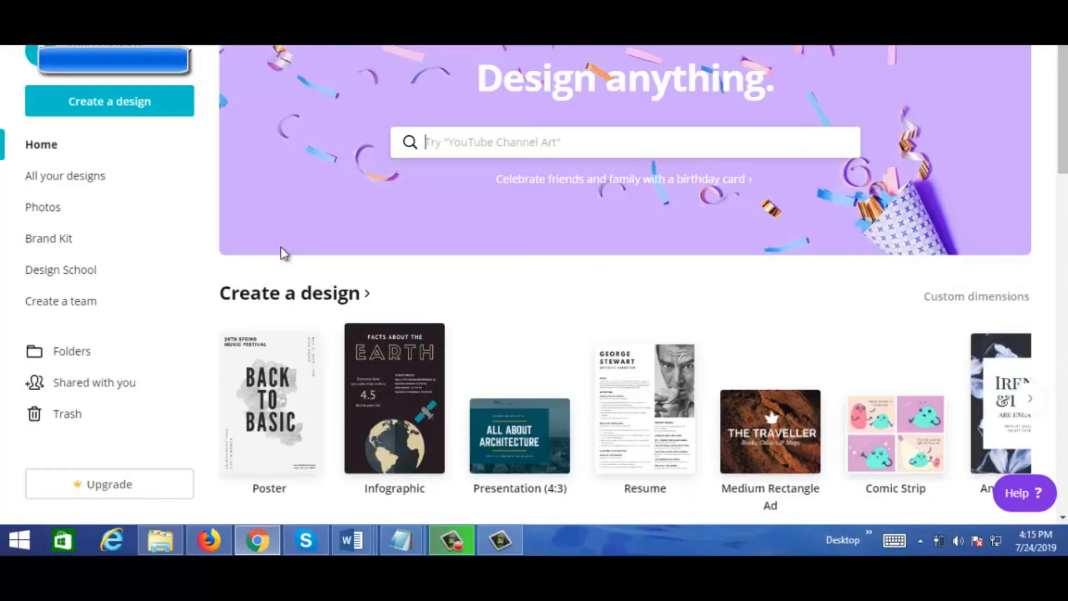
Step: Browse the full list of design types and start a new Infographic design from the Marketing category
{"action": "left_click", "coordinate": [259, 303]}
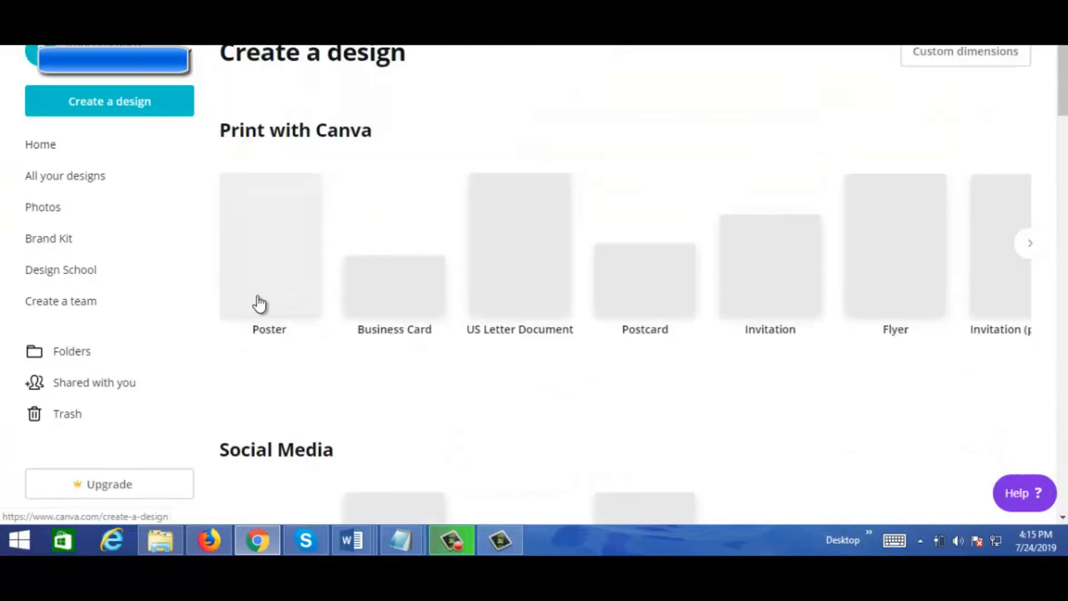
{"action": "scroll", "coordinate": [1064, 111], "scroll_direction": "down", "scroll_amount": 2}
{"action": "scroll", "coordinate": [1063, 117], "scroll_direction": "down", "scroll_amount": 3}
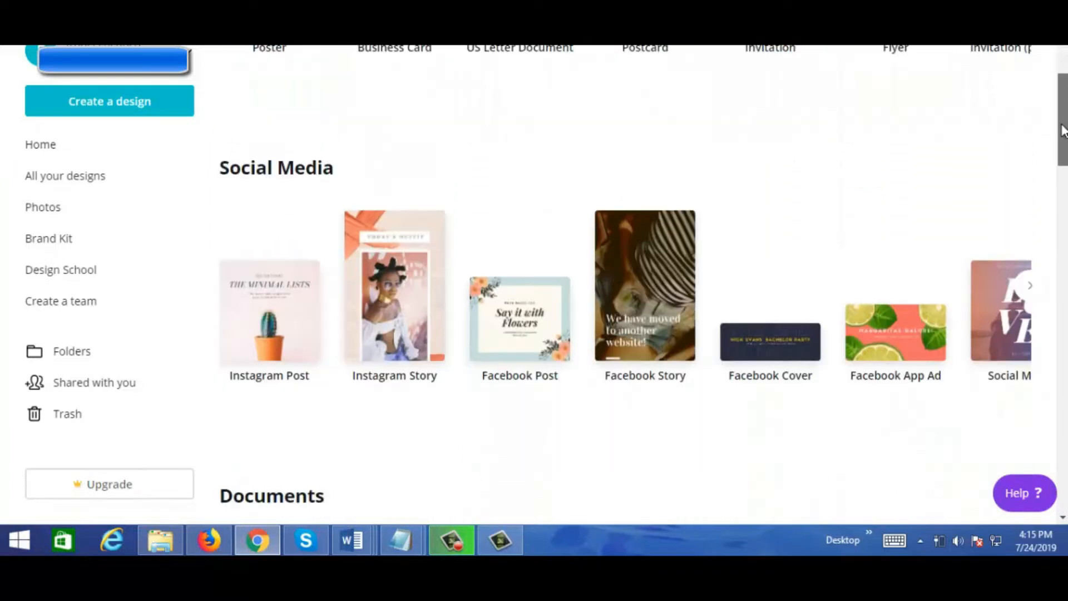
{"action": "left_click_drag", "start_coordinate": [1063, 130], "coordinate": [1063, 349]}
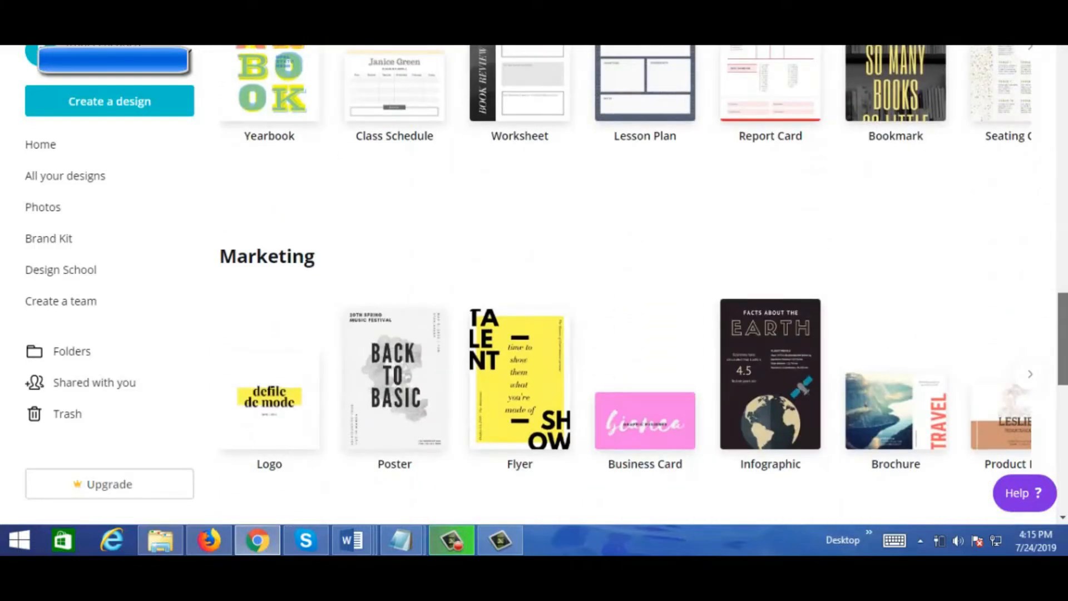
{"action": "scroll", "coordinate": [544, 300], "scroll_direction": "down", "scroll_amount": 1}
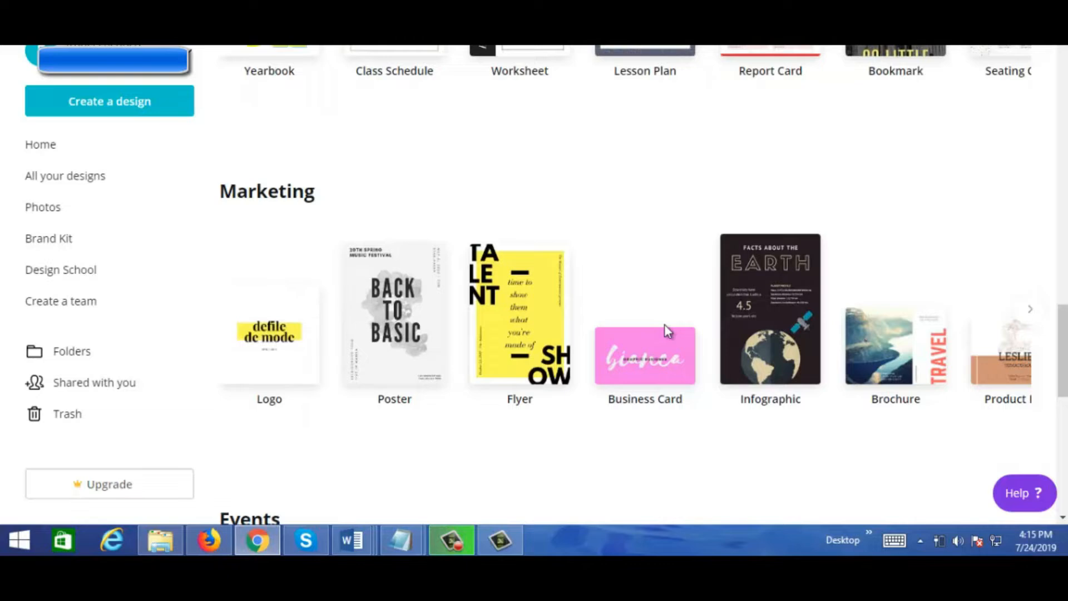
{"action": "left_click", "coordinate": [769, 366]}
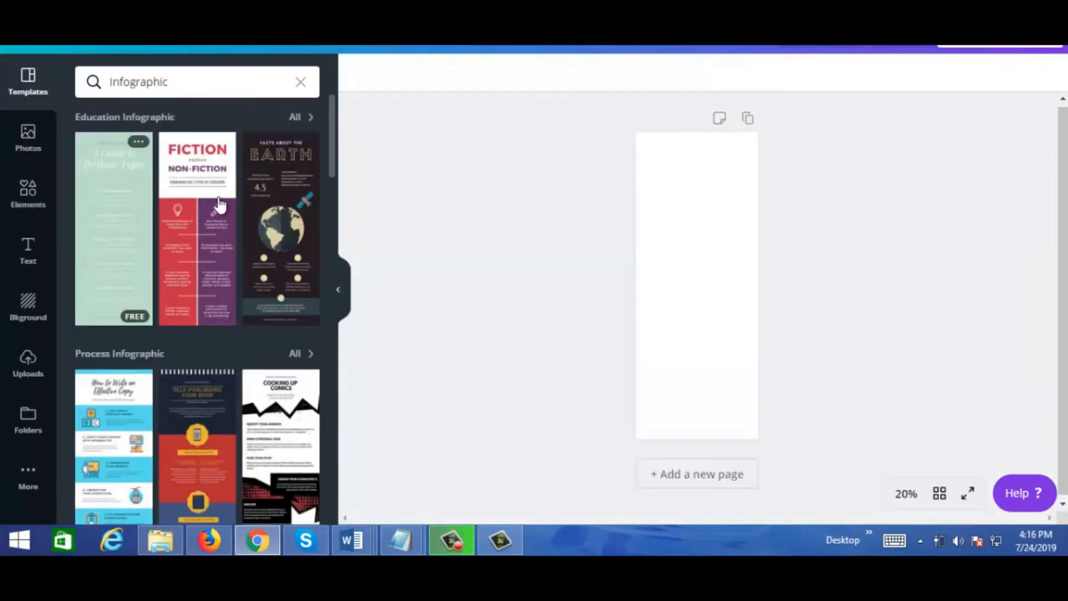
Step: Apply the "How to Write an Effective Copy" template from the Process Infographic group to the blank page
{"action": "scroll", "coordinate": [332, 149], "scroll_direction": "down", "scroll_amount": 1}
{"action": "scroll", "coordinate": [329, 211], "scroll_direction": "down", "scroll_amount": 5}
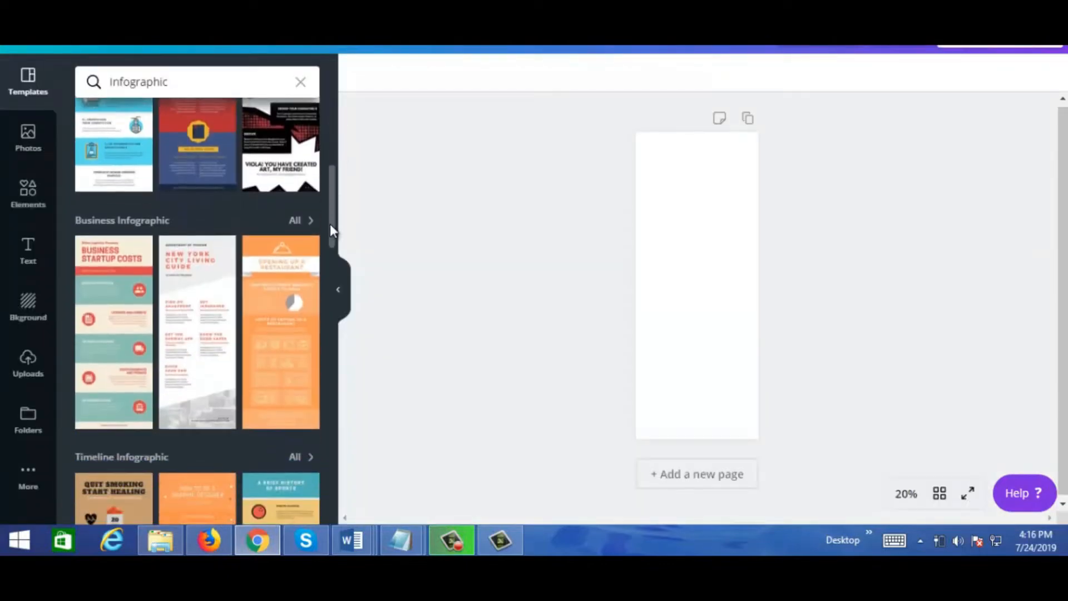
{"action": "left_click_drag", "start_coordinate": [330, 226], "coordinate": [339, 191]}
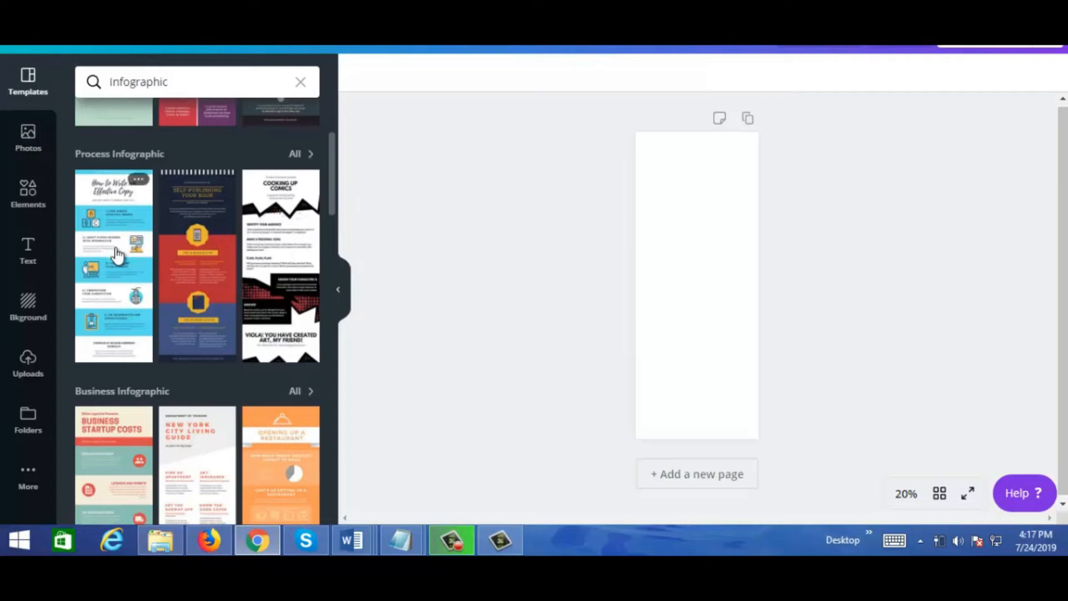
{"action": "left_click", "coordinate": [116, 255]}
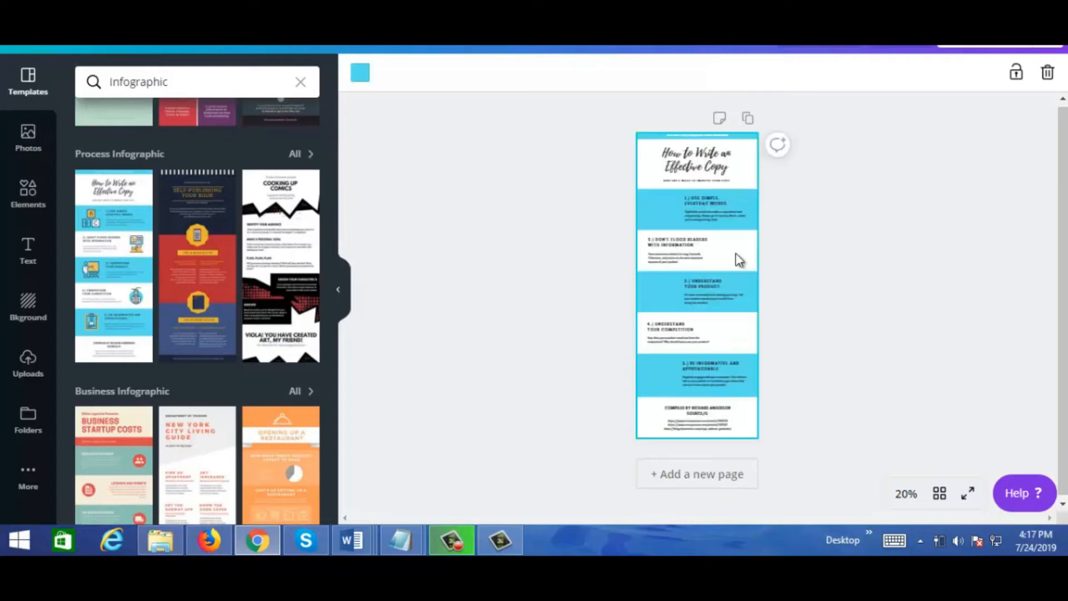
Step: Replace "THE ANY CITY WRITER'S CLUB" in the banner line above the title with "WEIGHT LOSS TIPS"
{"action": "left_click", "coordinate": [906, 496]}
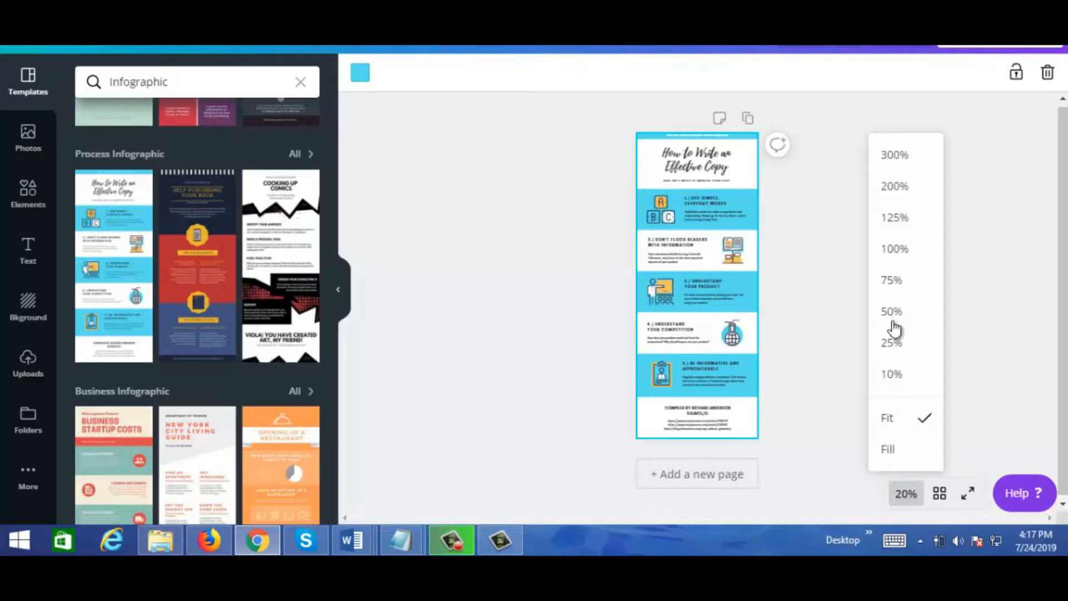
{"action": "left_click", "coordinate": [893, 313]}
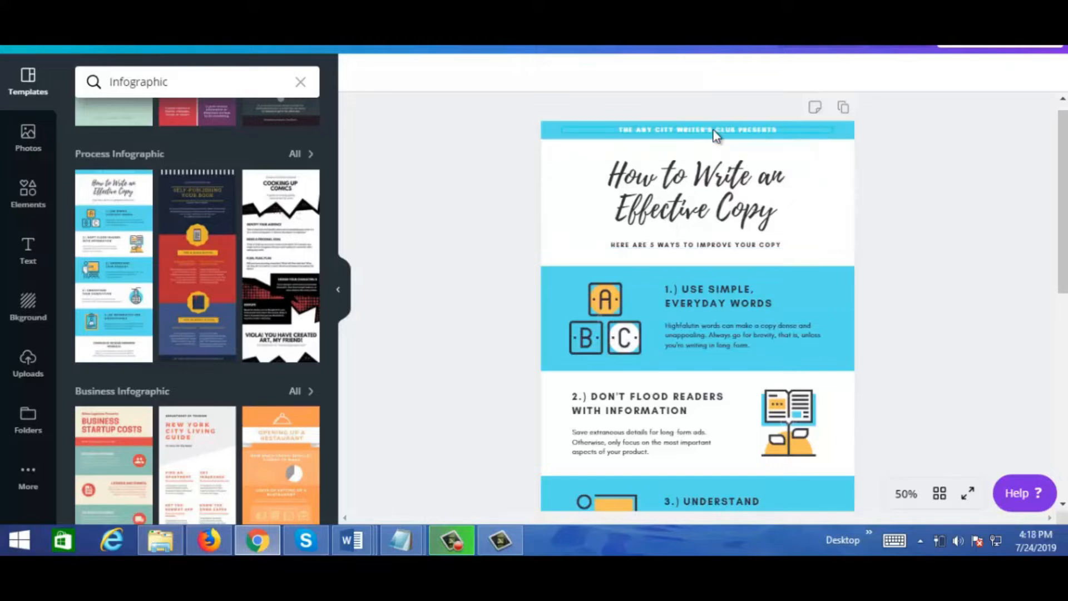
{"action": "left_click", "coordinate": [645, 136]}
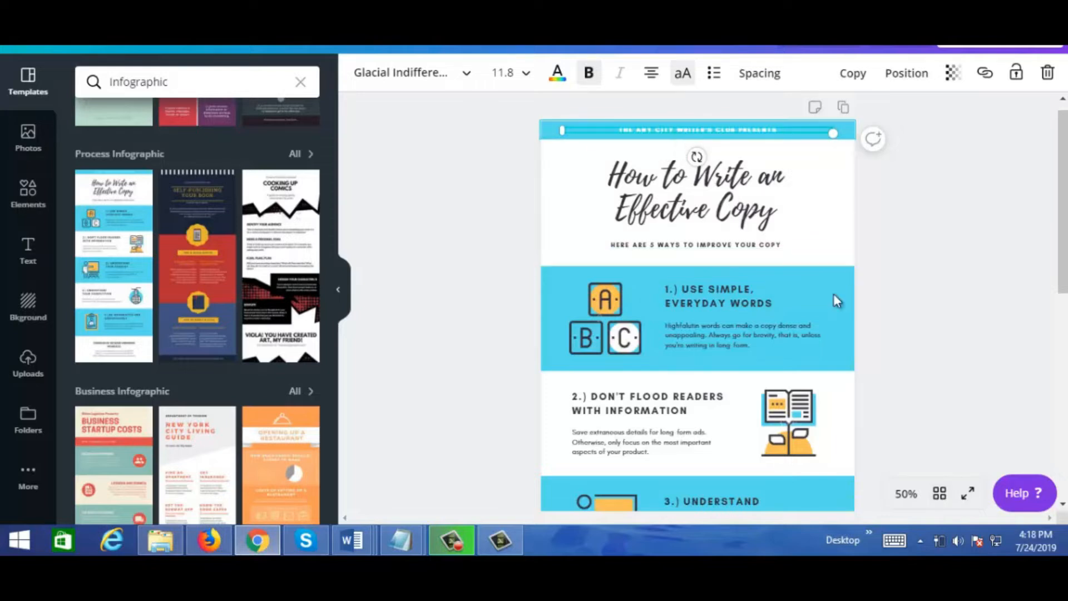
{"action": "left_click", "coordinate": [907, 494]}
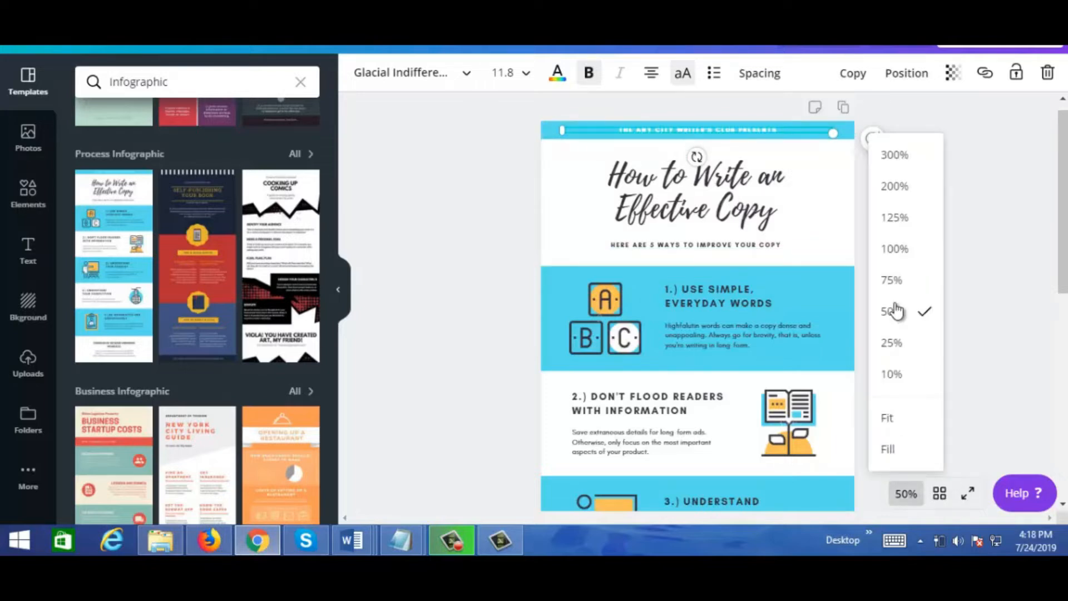
{"action": "left_click", "coordinate": [892, 281]}
{"action": "scroll", "coordinate": [694, 174], "scroll_direction": "up", "scroll_amount": 2}
{"action": "left_click", "coordinate": [675, 179]}
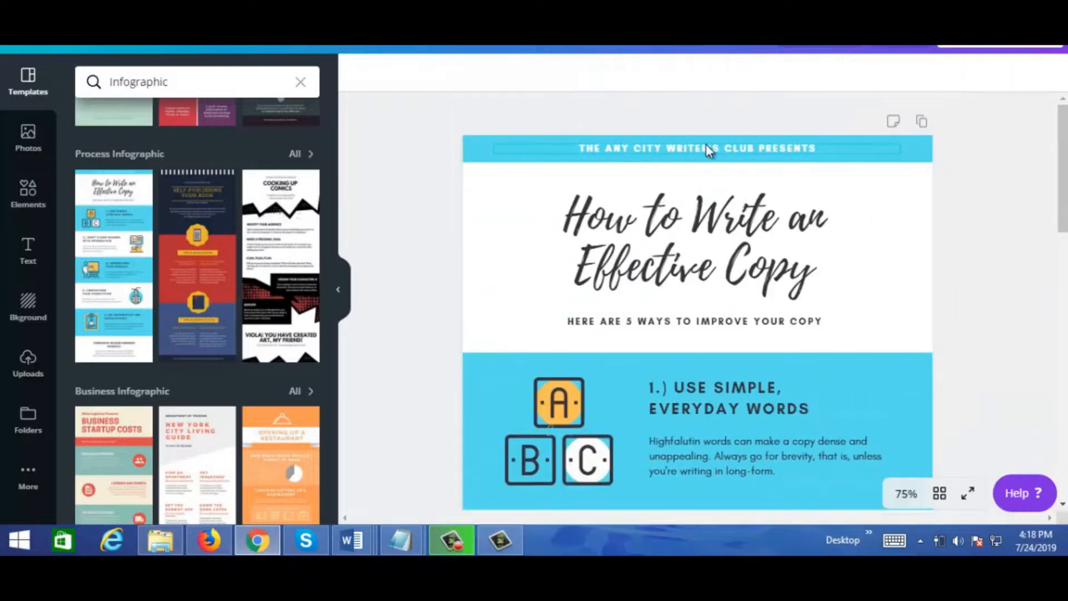
{"action": "left_click", "coordinate": [668, 151]}
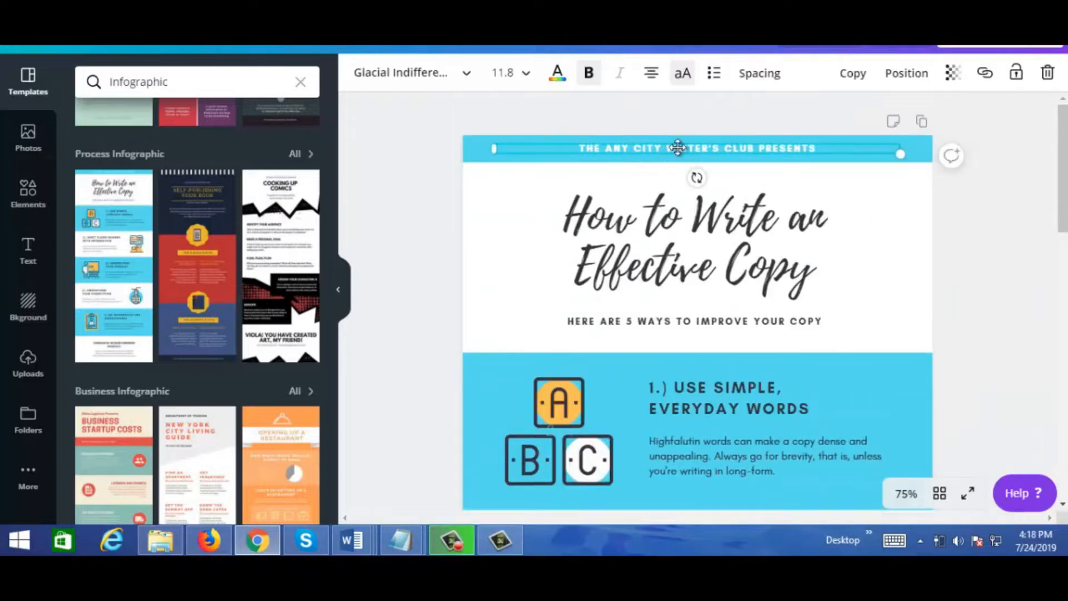
{"action": "left_click_drag", "start_coordinate": [579, 148], "coordinate": [755, 145]}
{"action": "type", "text": "WEIGHT L"}
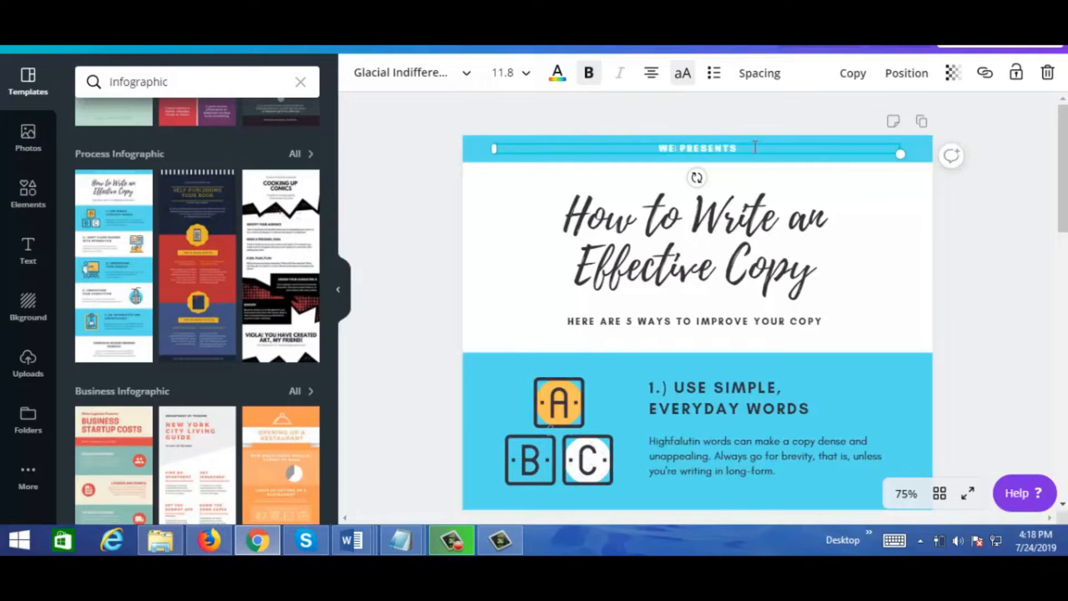
{"action": "type", "text": "OSS T"}
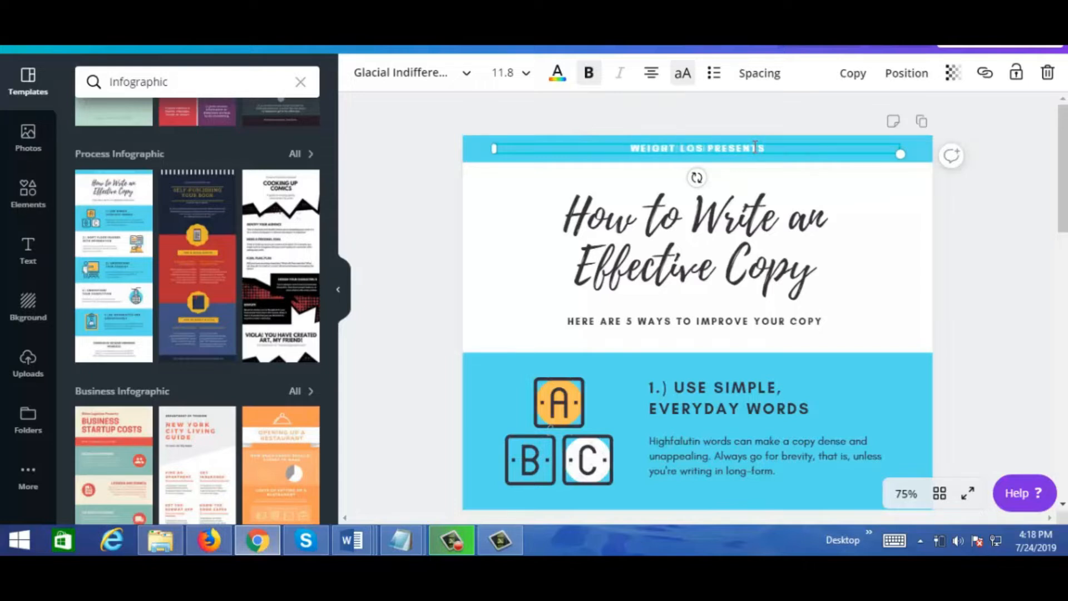
{"action": "type", "text": "IPS"}
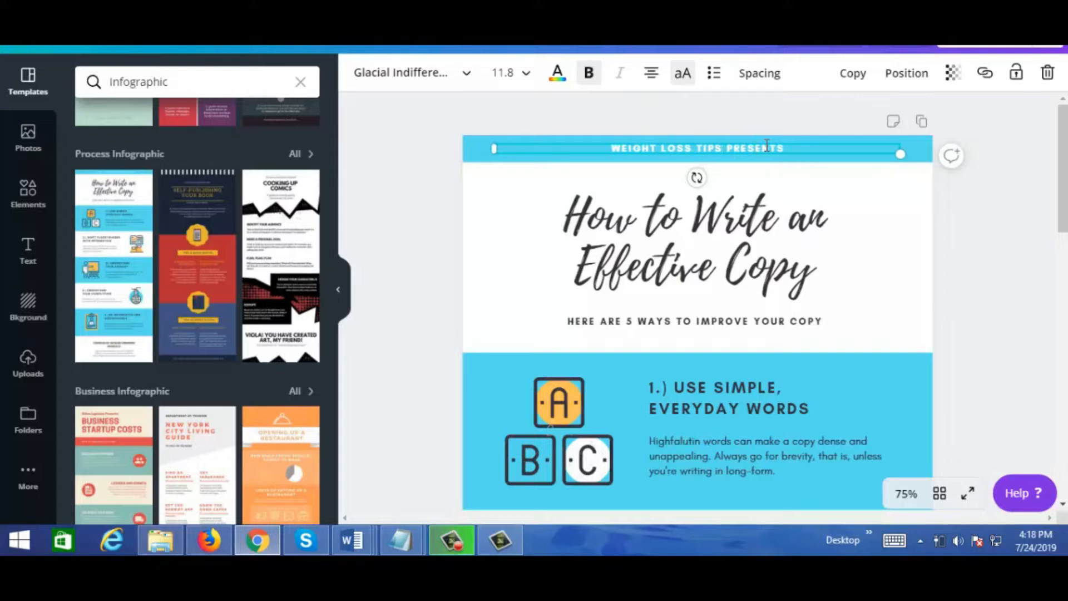
Step: Delete the leftover word "PRESENTS" from the end of the banner line
{"action": "key", "text": "BackSpace"}
{"action": "key", "text": "BackSpace"}
{"action": "key", "text": "BackSpace"}
{"action": "key", "text": "BackSpace"}
{"action": "key", "text": "BackSpace"}
{"action": "key", "text": "BackSpace"}
{"action": "key", "text": "BackSpace"}
{"action": "key", "text": "BackSpace"}
{"action": "key", "text": "BackSpace"}
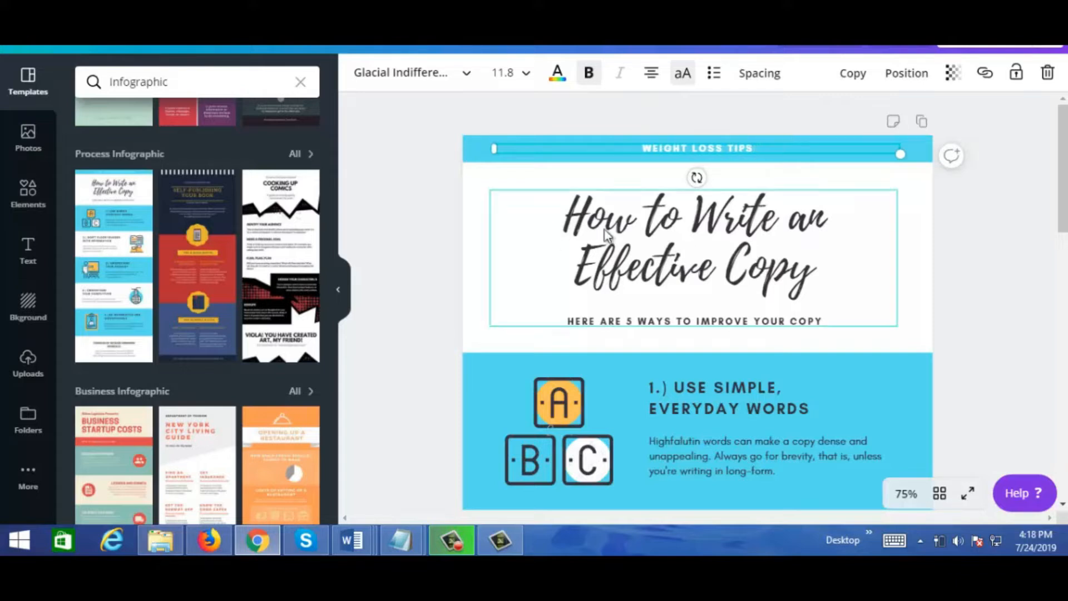
Step: Replace the infographic's main title with "Top 5 Weight Loss Methods"
{"action": "left_click", "coordinate": [623, 221]}
{"action": "mouse_move", "coordinate": [1063, 190]}
{"action": "left_mouse_down"}
{"action": "mouse_move", "coordinate": [1066, 429]}
{"action": "mouse_move", "coordinate": [1063, 173]}
{"action": "mouse_move", "coordinate": [1065, 273]}
{"action": "mouse_move", "coordinate": [1065, 194]}
{"action": "left_mouse_up"}
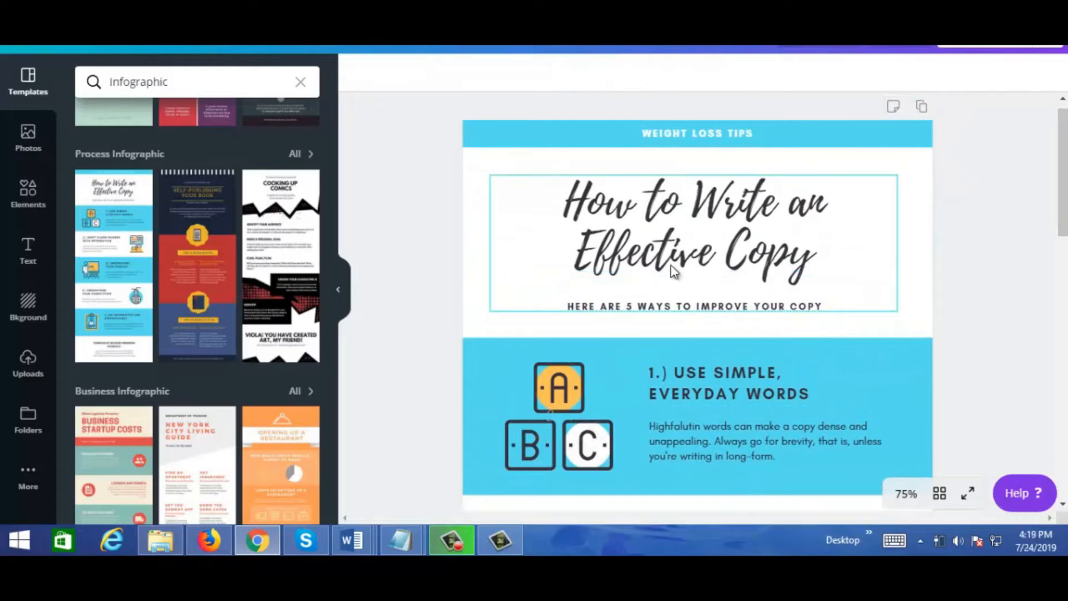
{"action": "left_click", "coordinate": [608, 207]}
{"action": "left_click_drag", "start_coordinate": [576, 199], "coordinate": [816, 230]}
{"action": "type", "text": "To"}
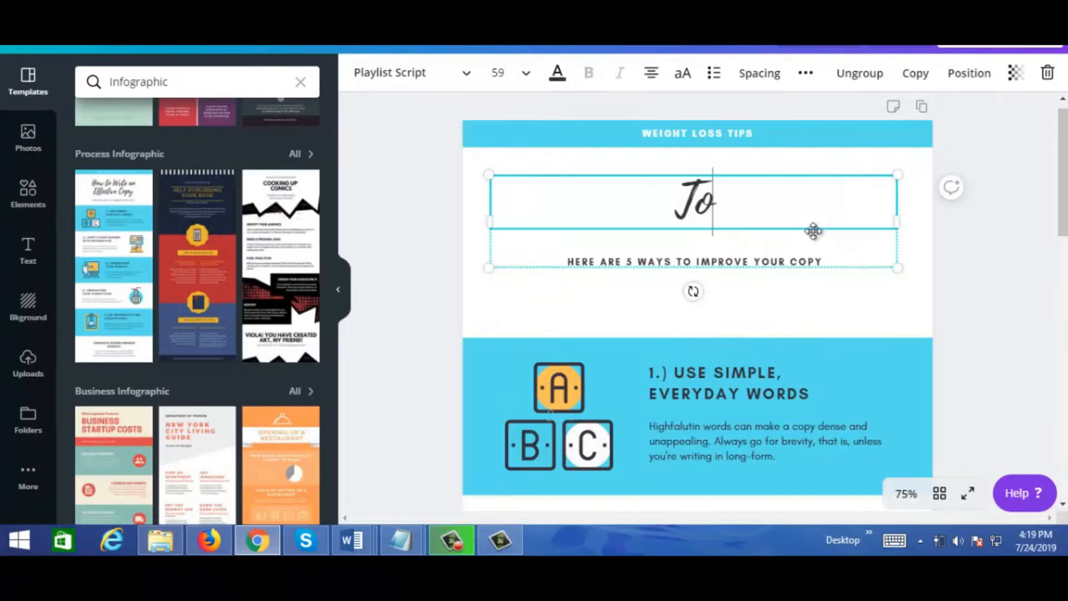
{"action": "type", "text": "p 5 Weight Loss "}
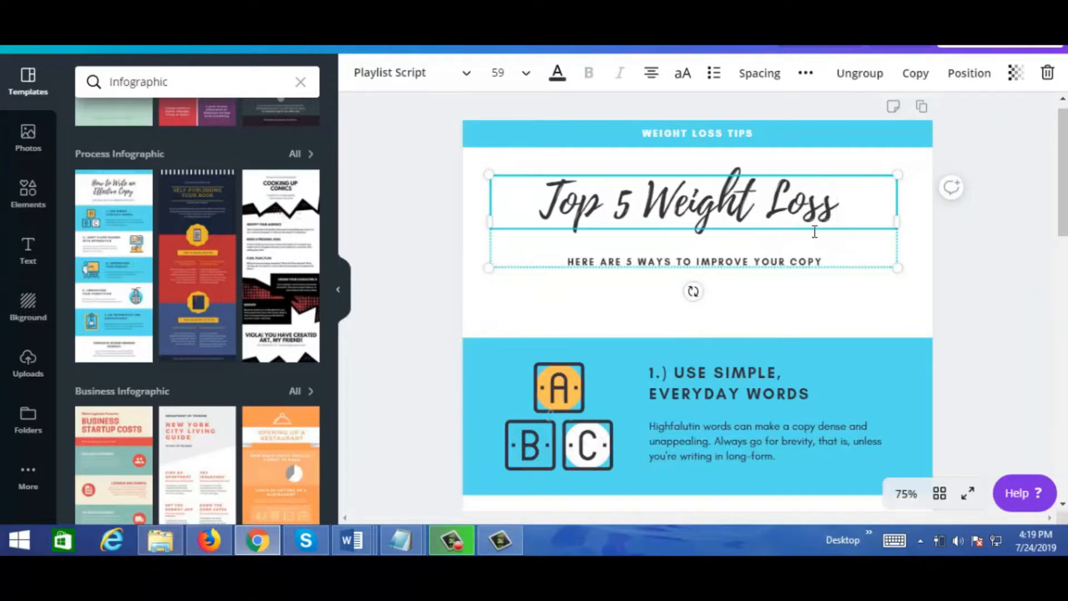
{"action": "type", "text": "Methods"}
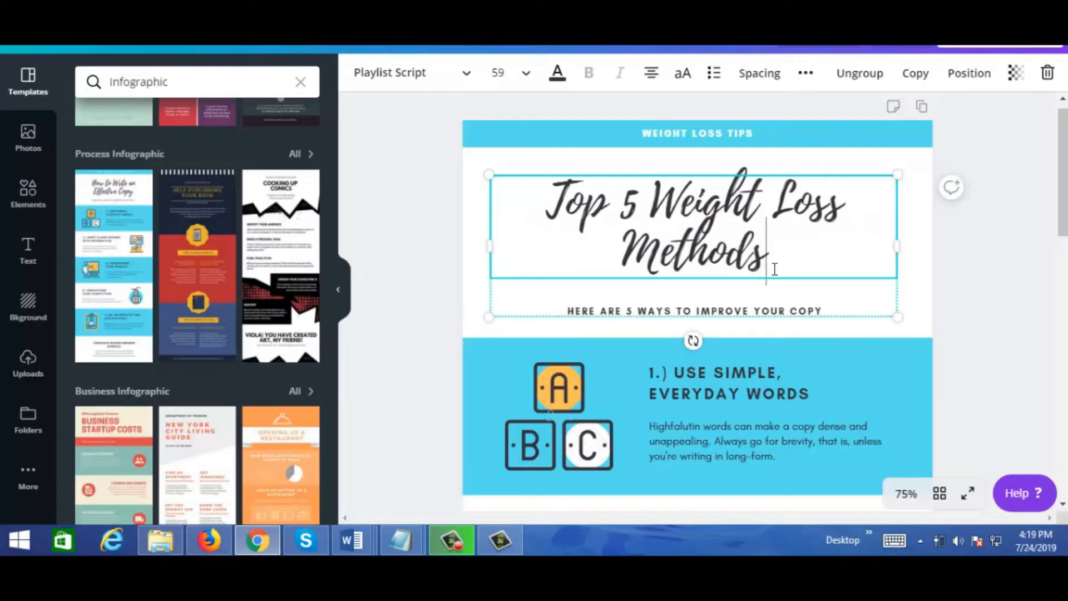
Step: Change the ending of the subtitle below the main title so it reads "HERE ARE 5 WAYS TO LOVE WEIGHT"
{"action": "left_click", "coordinate": [714, 313]}
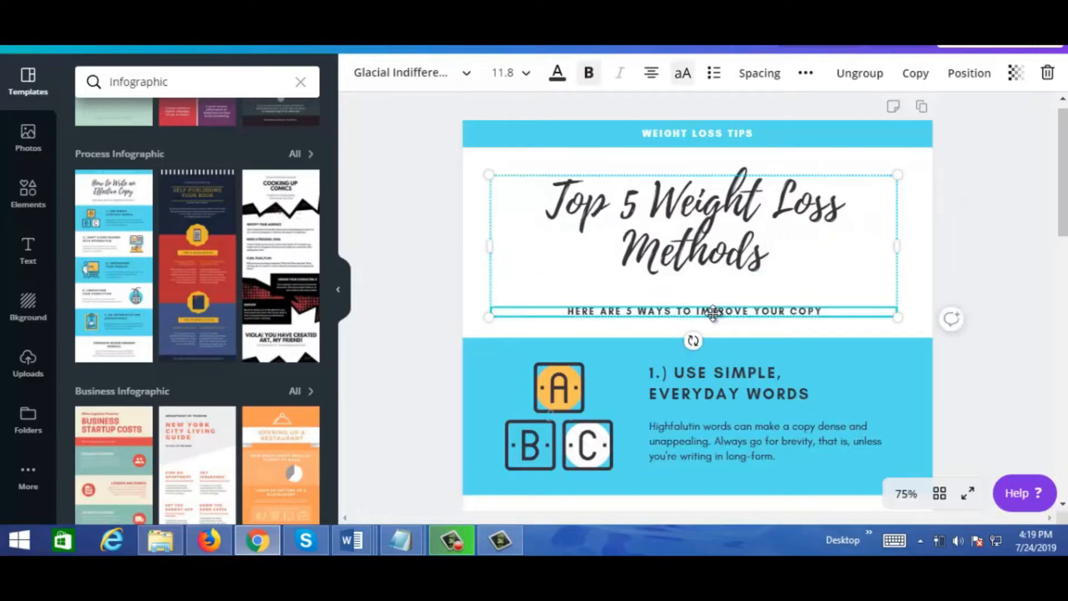
{"action": "left_click_drag", "start_coordinate": [699, 313], "coordinate": [844, 317]}
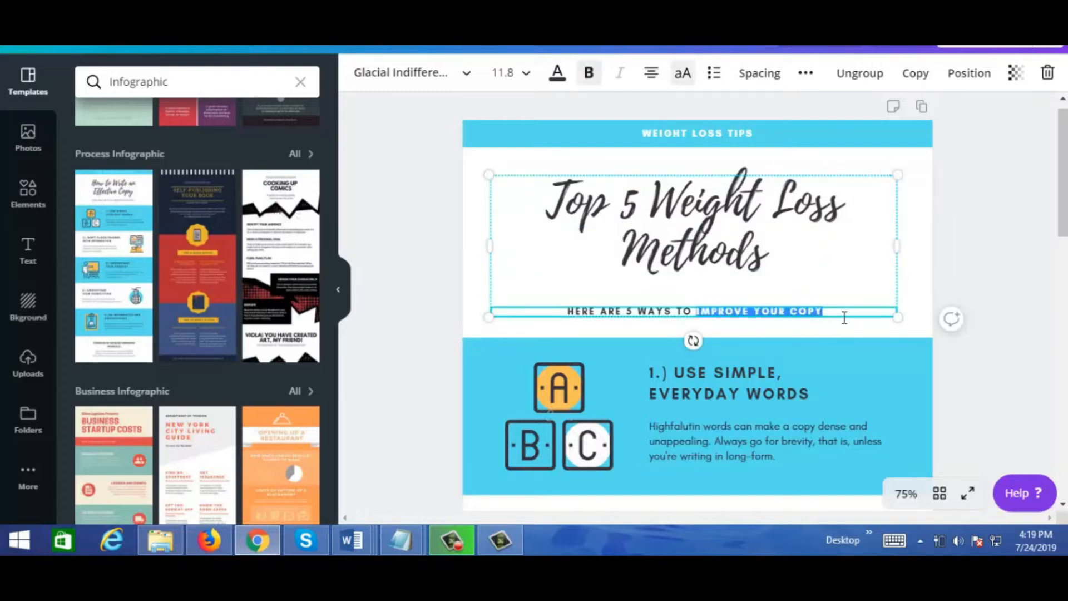
{"action": "type", "text": "love weigh"}
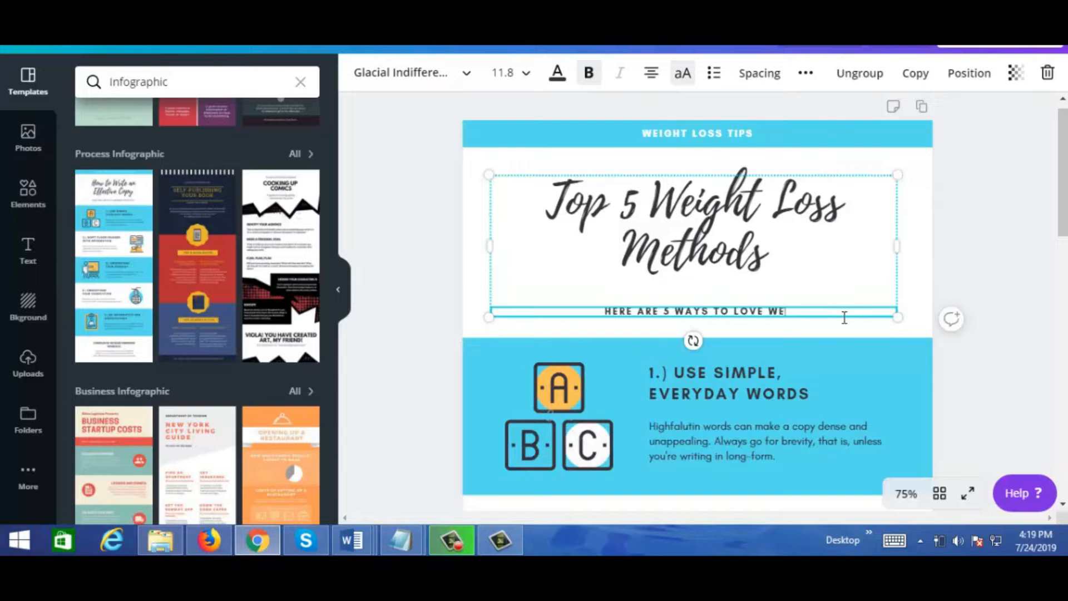
{"action": "type", "text": "t"}
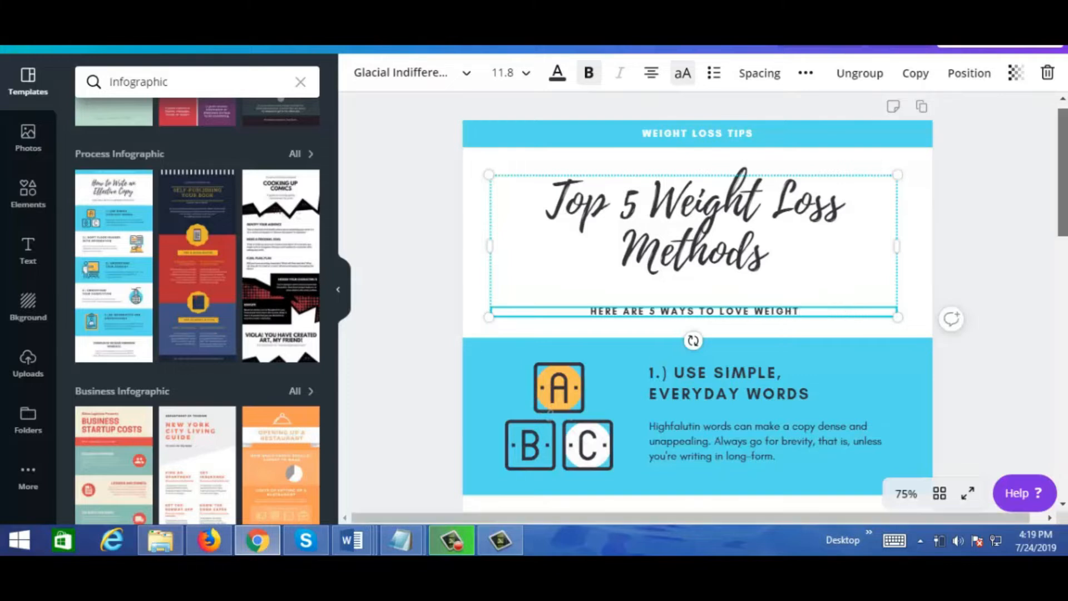
Step: Replace the first tip's heading text after its number with "EXERCISE"
{"action": "left_click_drag", "start_coordinate": [1062, 229], "coordinate": [1062, 264]}
{"action": "left_click", "coordinate": [723, 222]}
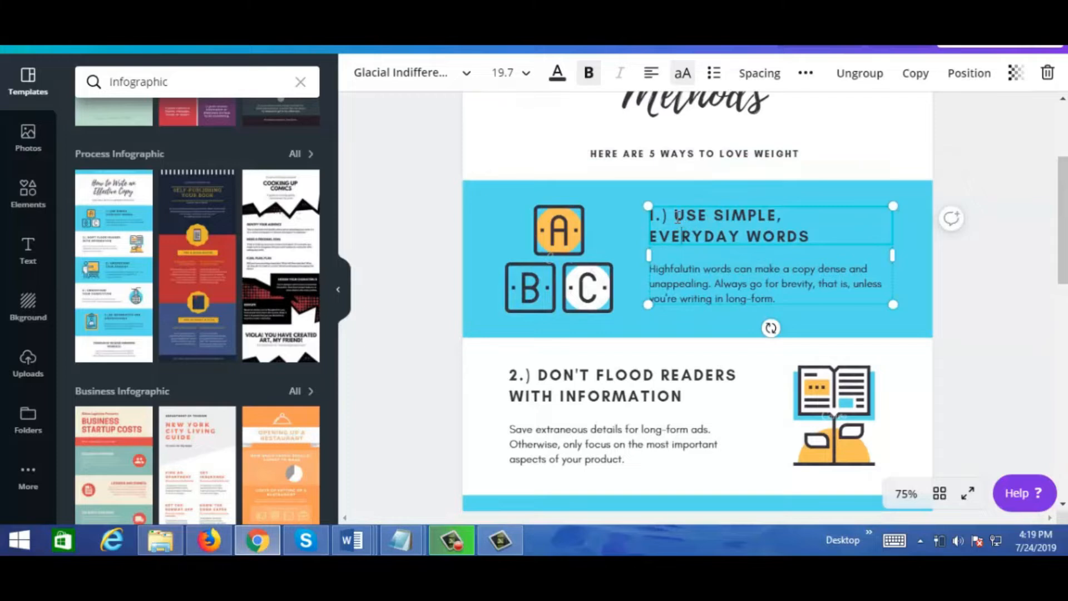
{"action": "left_click_drag", "start_coordinate": [678, 217], "coordinate": [816, 230]}
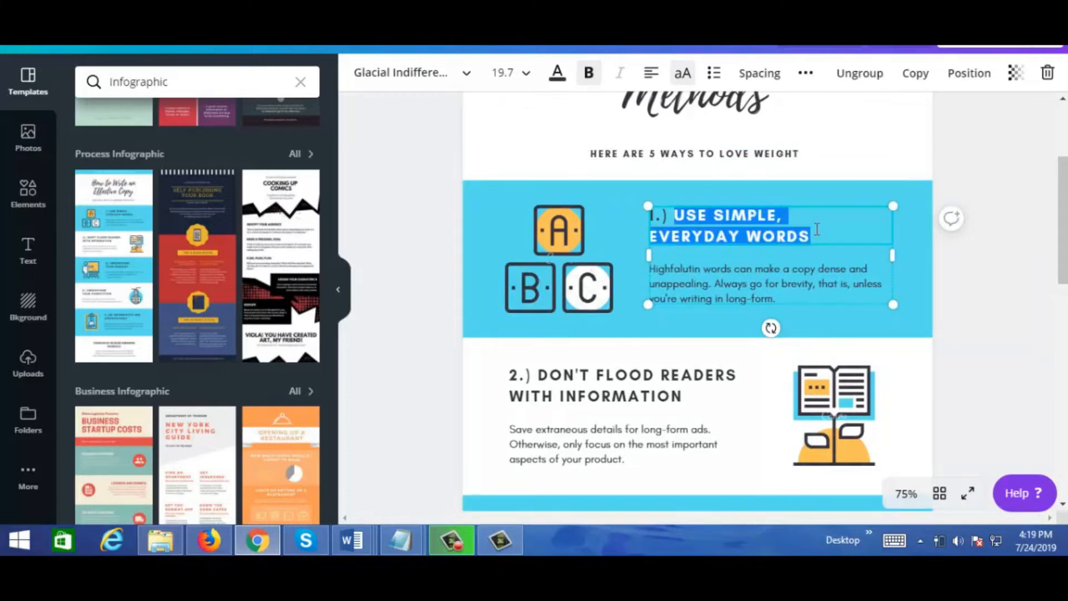
{"action": "type", "text": "EXERCISE"}
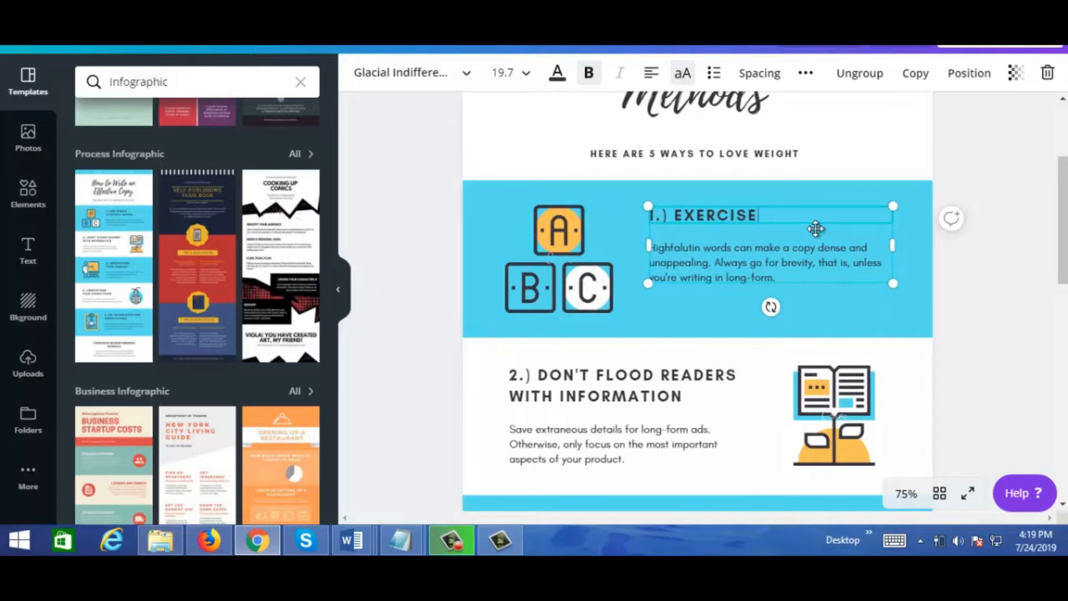
Step: Replace the first tip's description with "Exercise by walking for 15 minutes a day."
{"action": "left_click", "coordinate": [716, 248]}
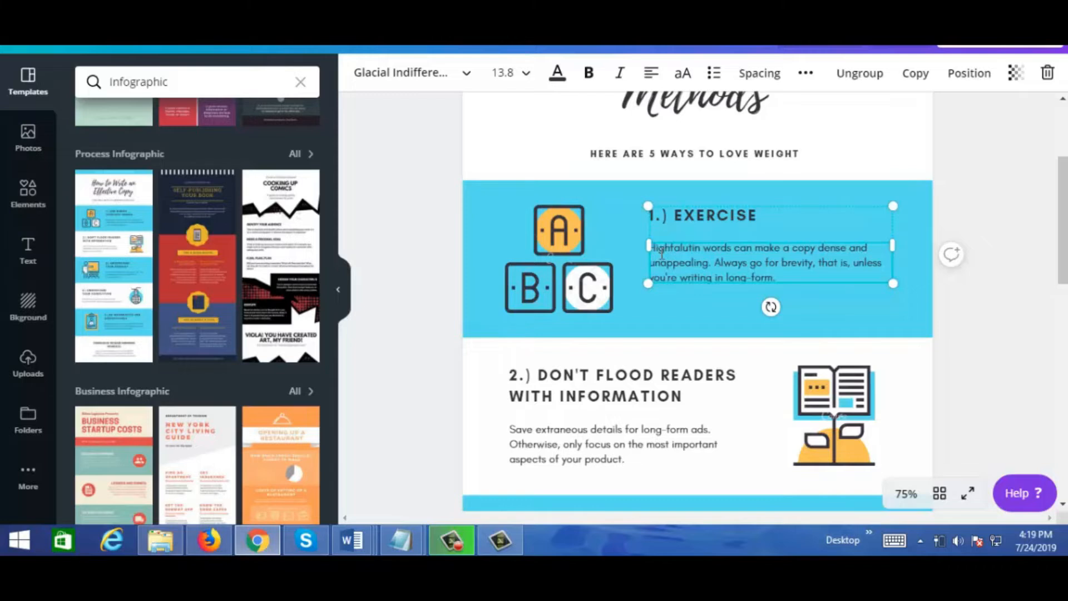
{"action": "triple_click", "coordinate": [690, 260]}
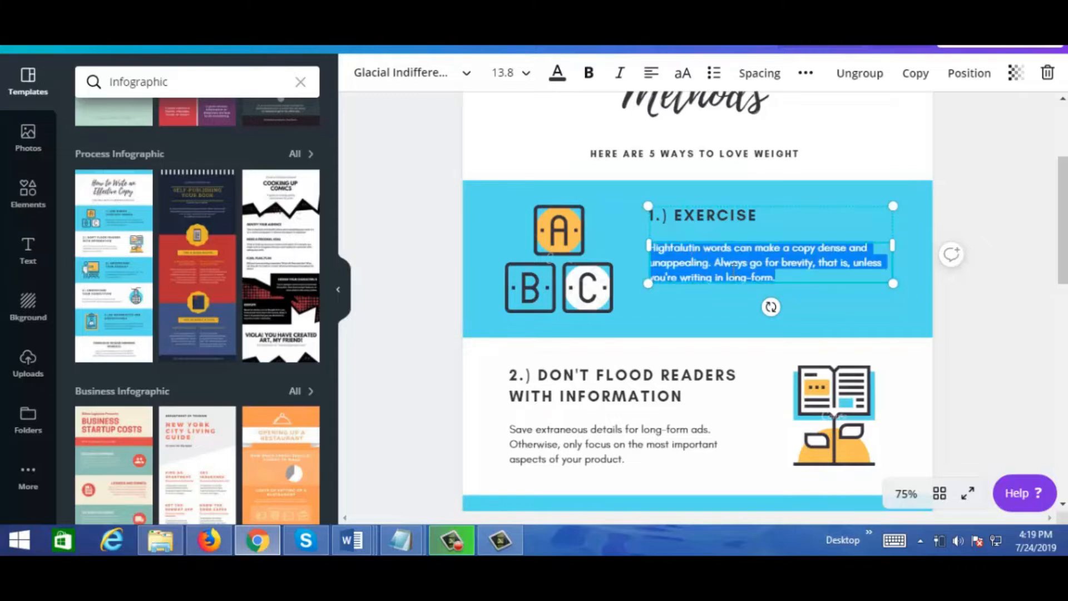
{"action": "type", "text": "Exerc"}
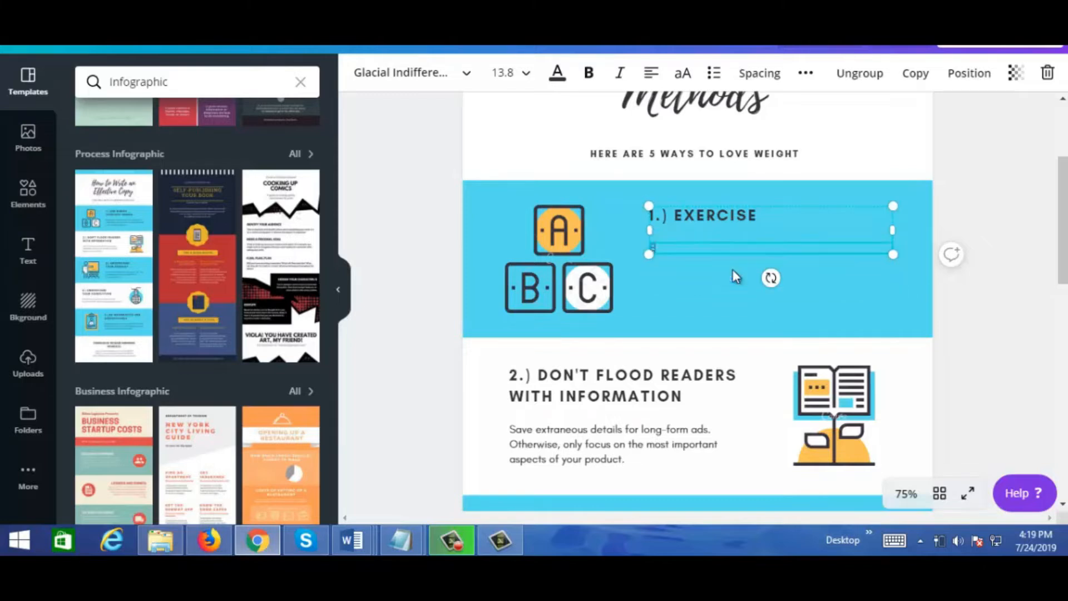
{"action": "type", "text": "ise by"}
{"action": "type", "text": "walking for 15 minutes a day."}
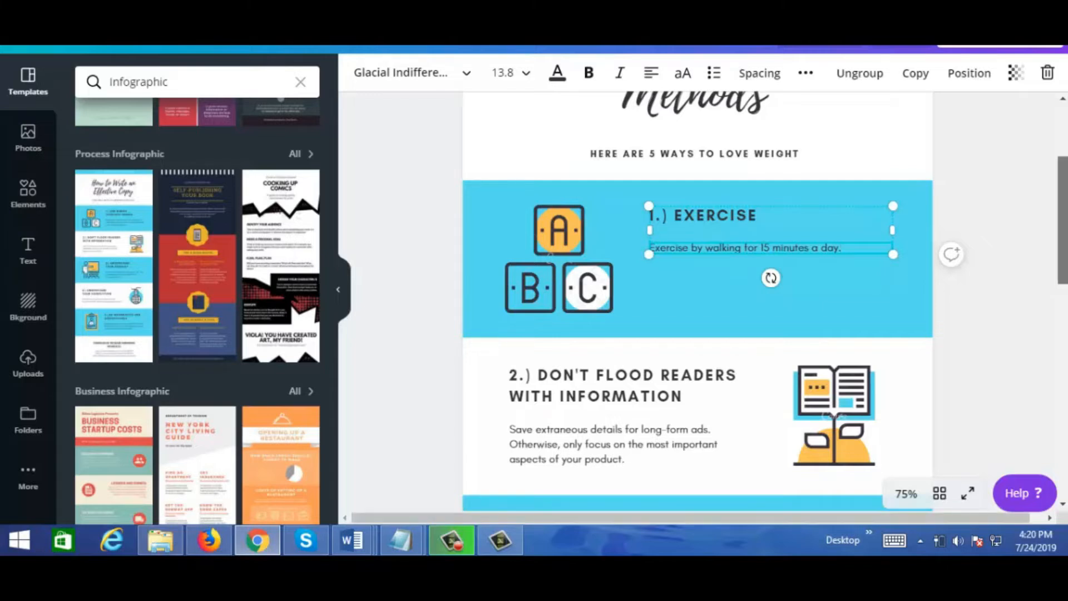
Step: Replace the second tip's heading text after its number with "REDUCE CALORIES"
{"action": "left_click_drag", "start_coordinate": [1065, 241], "coordinate": [1066, 269]}
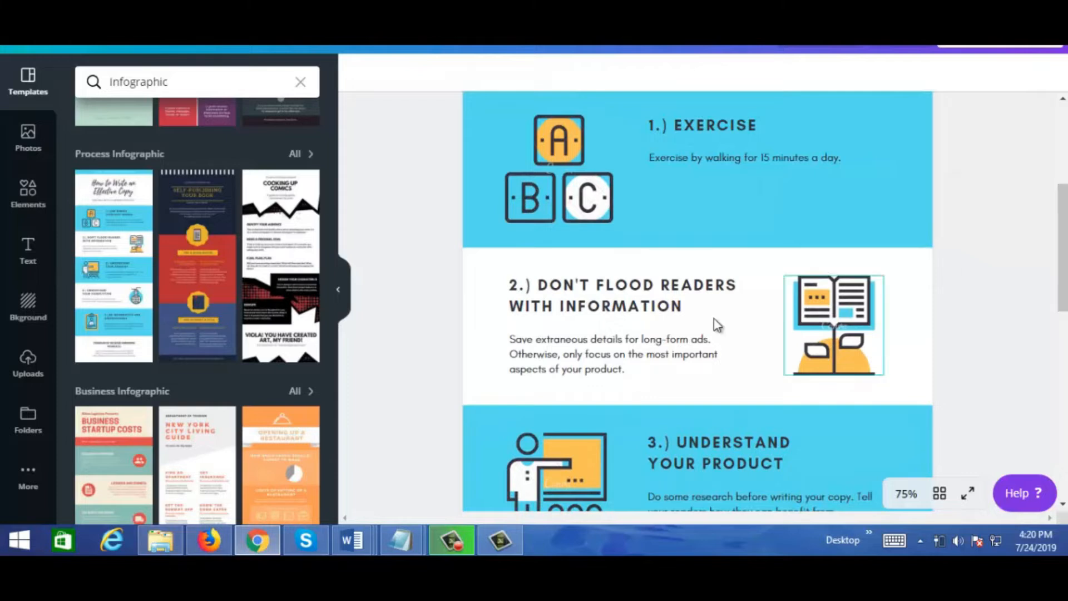
{"action": "left_click", "coordinate": [598, 309]}
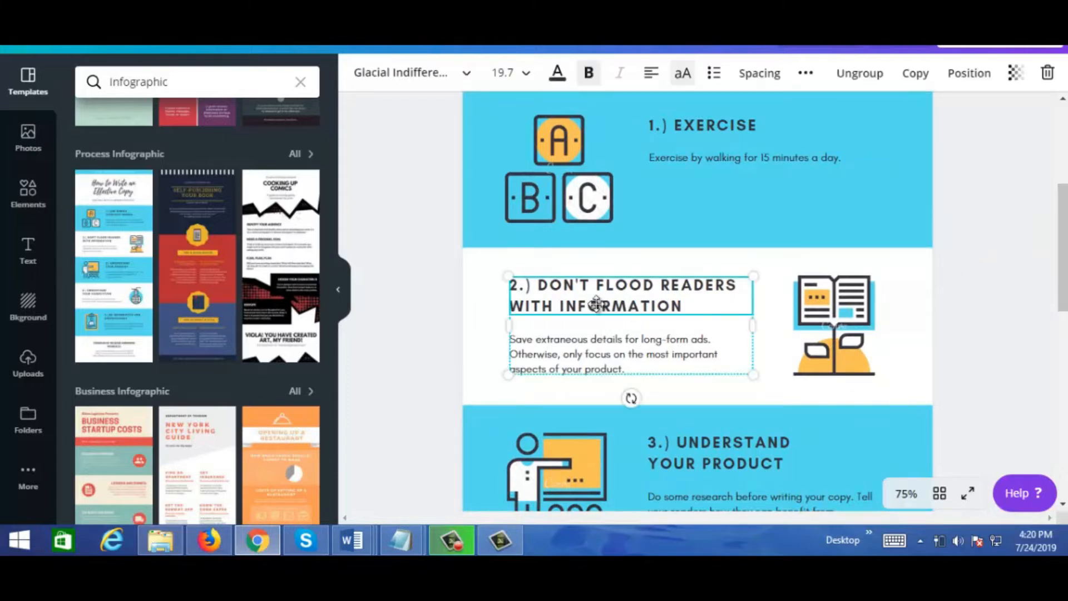
{"action": "left_click", "coordinate": [555, 305]}
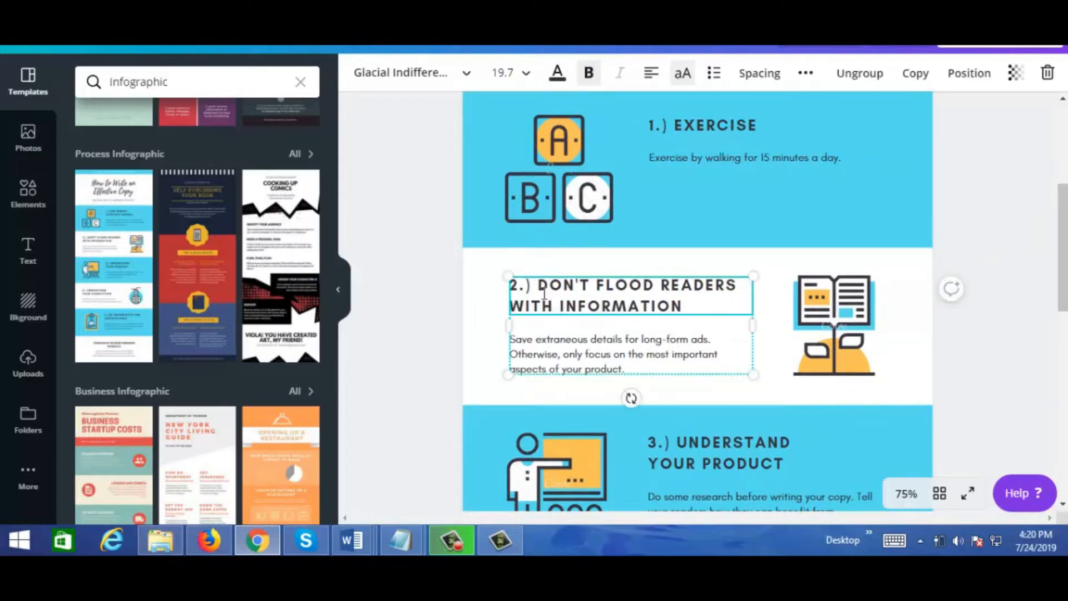
{"action": "left_click_drag", "start_coordinate": [537, 285], "coordinate": [685, 303]}
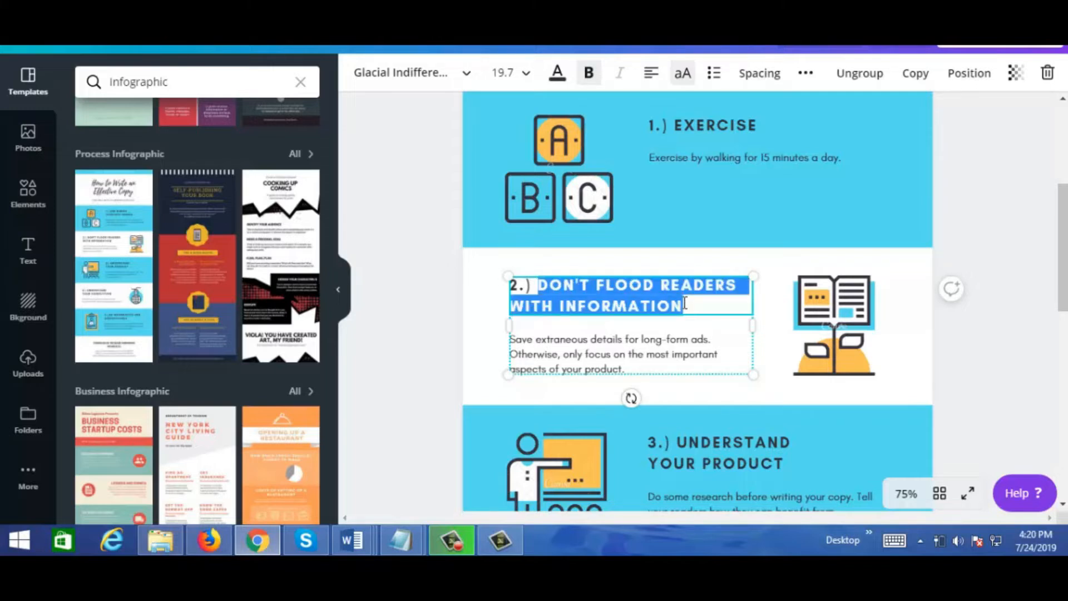
{"action": "type", "text": "REDUCE CALORIES:"}
{"action": "key", "text": "BackSpace"}
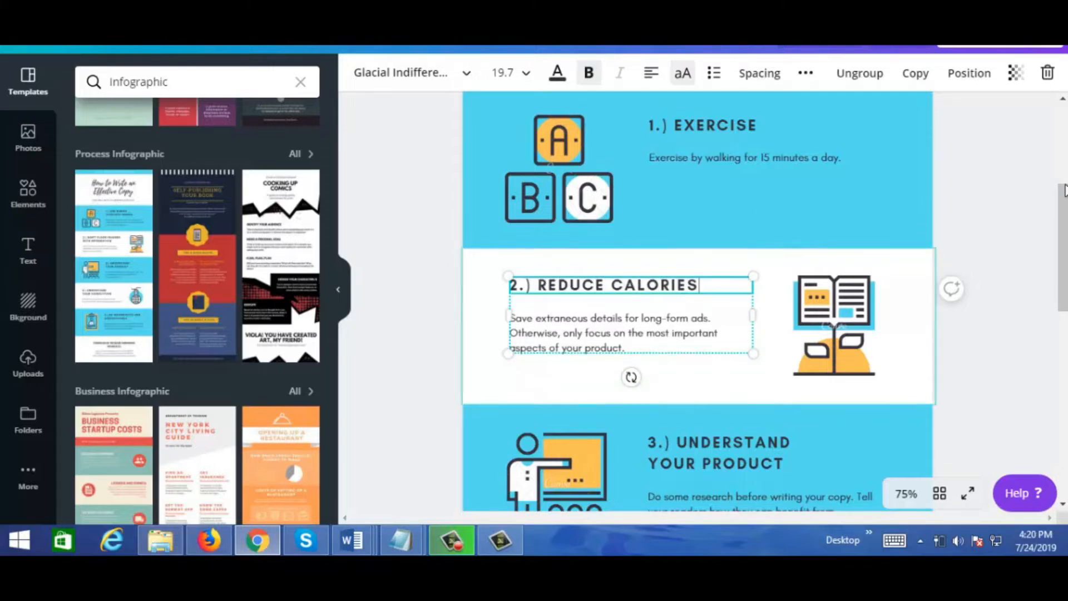
{"action": "left_click", "coordinate": [563, 325]}
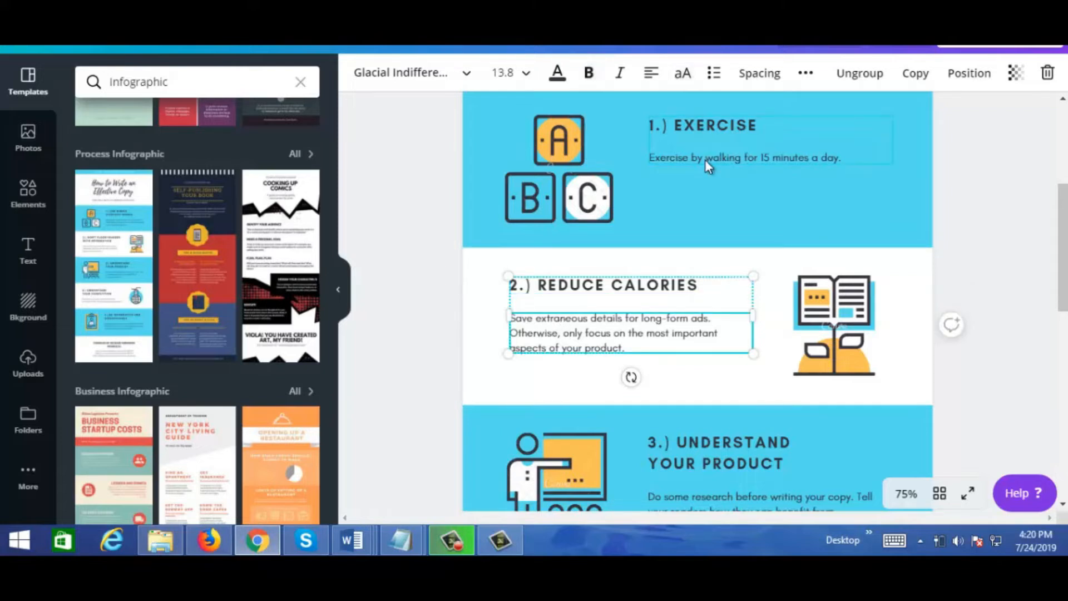
Step: Replace the third tip's heading text after its number with "INTERMITTENT FASTING"
{"action": "left_click_drag", "start_coordinate": [1061, 236], "coordinate": [1060, 302]}
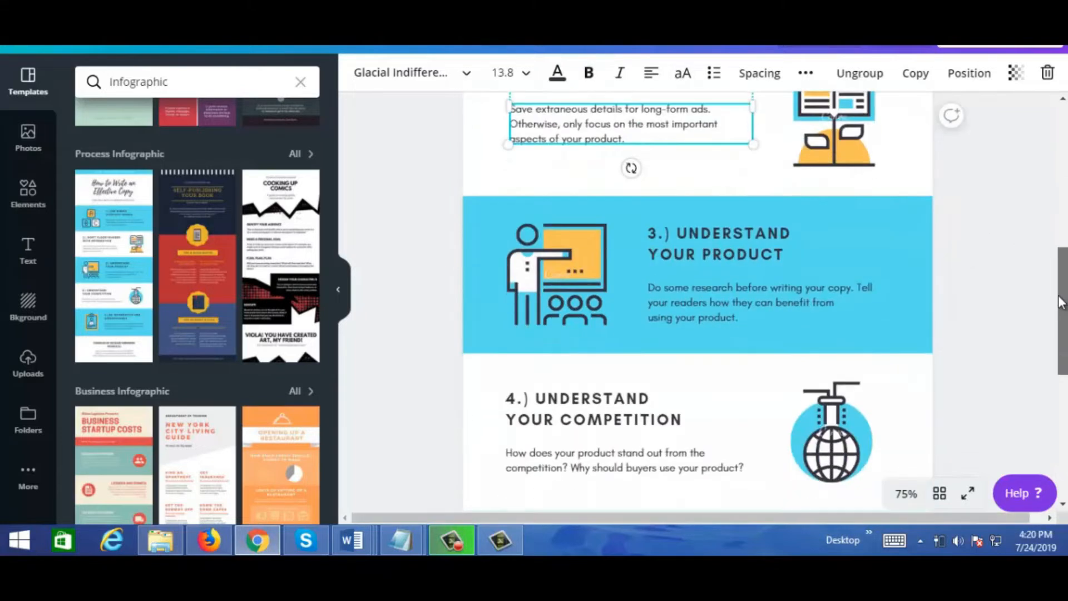
{"action": "left_click", "coordinate": [703, 234]}
{"action": "left_click_drag", "start_coordinate": [649, 232], "coordinate": [794, 248]}
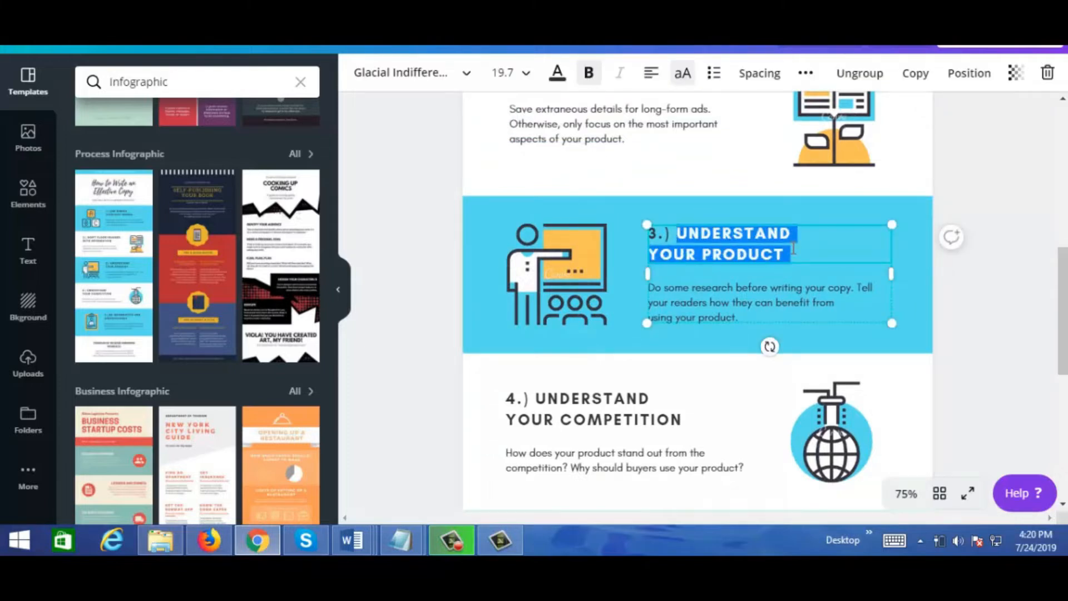
{"action": "type", "text": "INTERMITTENT FASTING"}
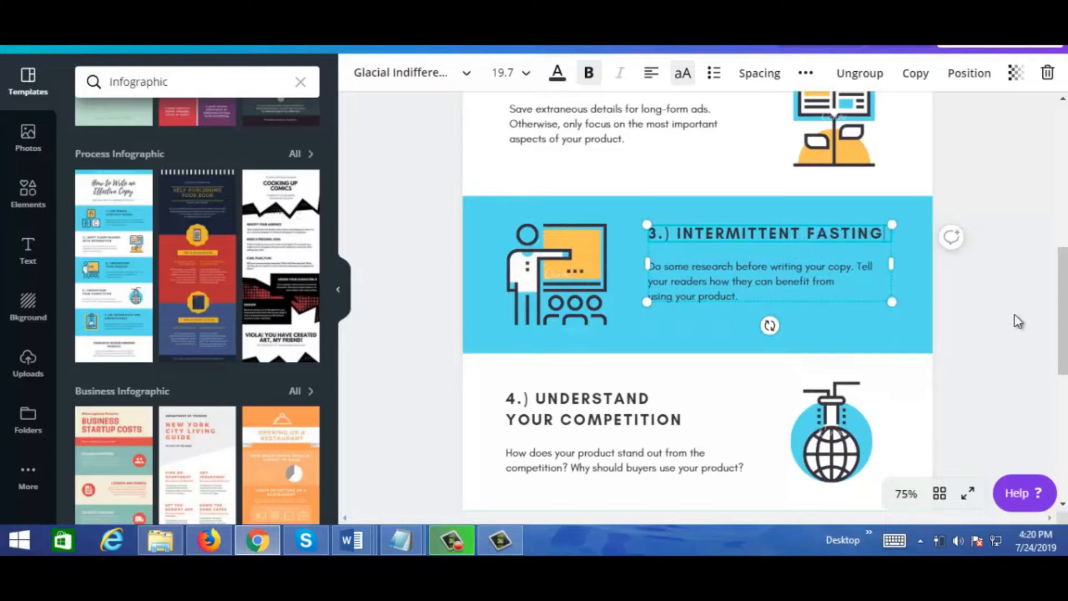
Step: Replace the fourth tip's heading text after its number with "YOGA"
{"action": "left_click_drag", "start_coordinate": [1062, 322], "coordinate": [1062, 385]}
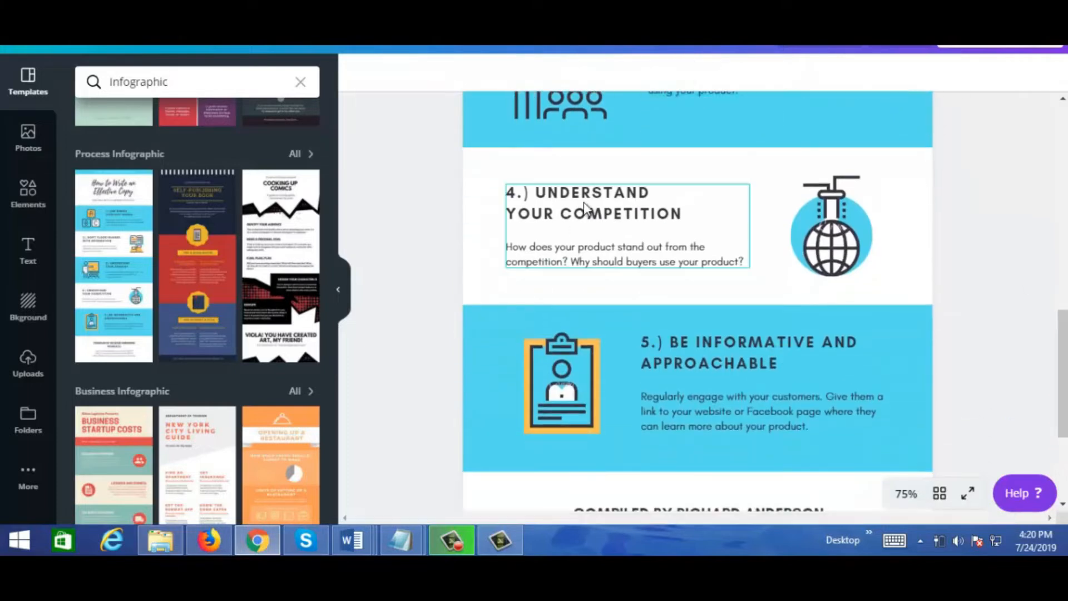
{"action": "left_click", "coordinate": [548, 199]}
{"action": "left_click_drag", "start_coordinate": [537, 193], "coordinate": [684, 214]}
{"action": "type", "text": "YOGA"}
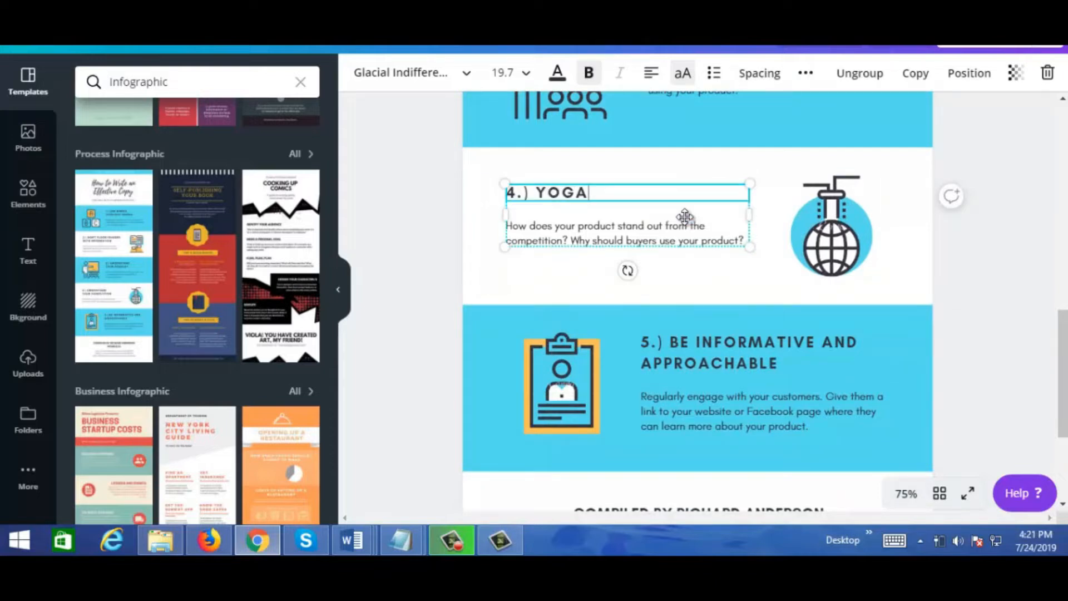
Step: Replace the fifth tip's heading text after its number with "EAT LESS JUNK FOOD"
{"action": "left_click_drag", "start_coordinate": [1062, 334], "coordinate": [1062, 366]}
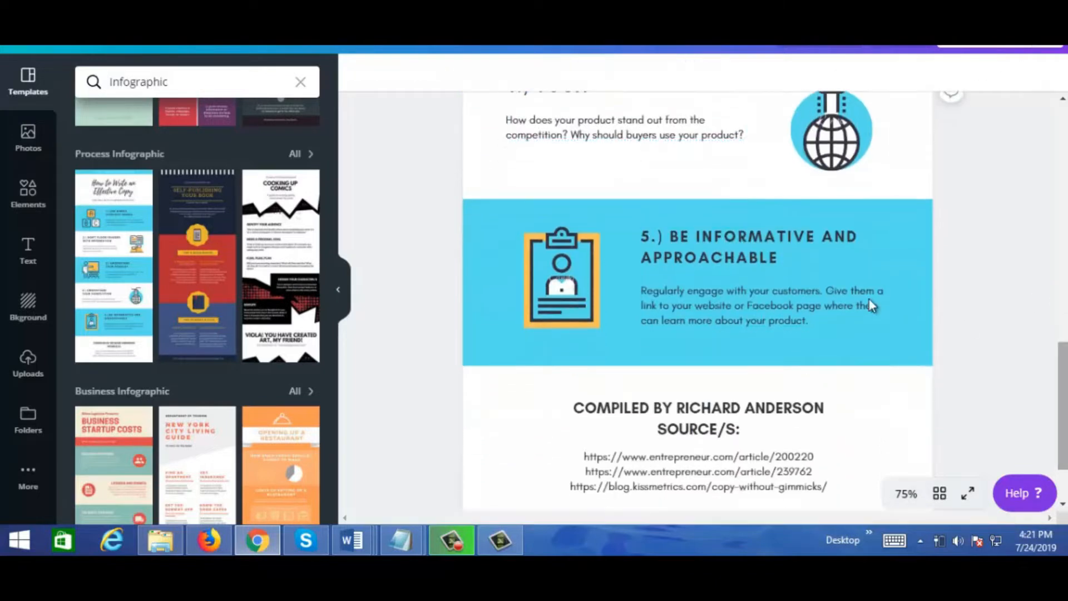
{"action": "left_click", "coordinate": [703, 242]}
{"action": "left_click_drag", "start_coordinate": [670, 238], "coordinate": [792, 249]}
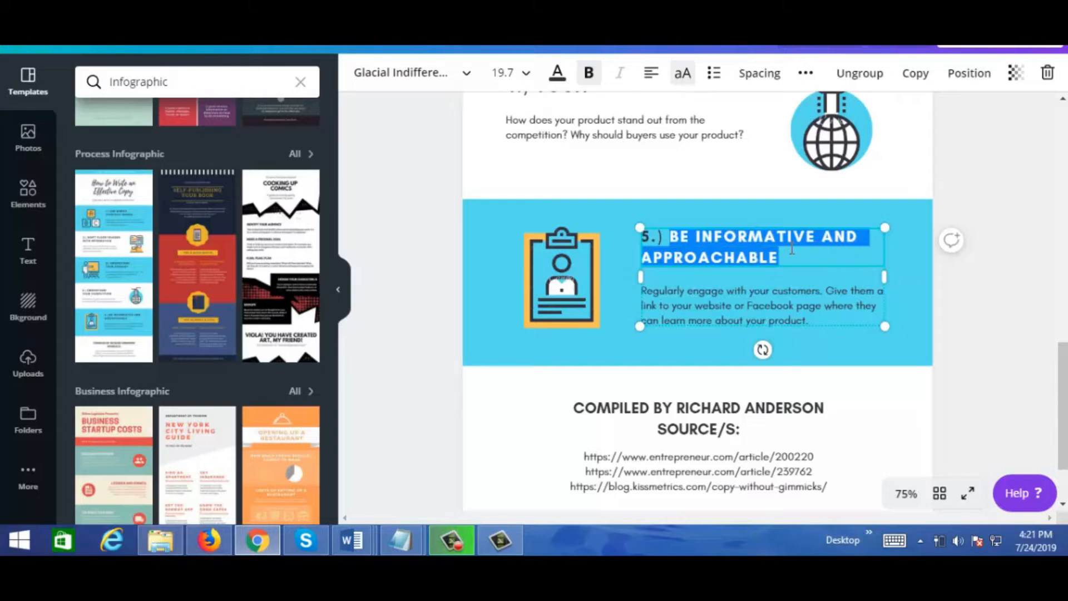
{"action": "type", "text": "EAT"}
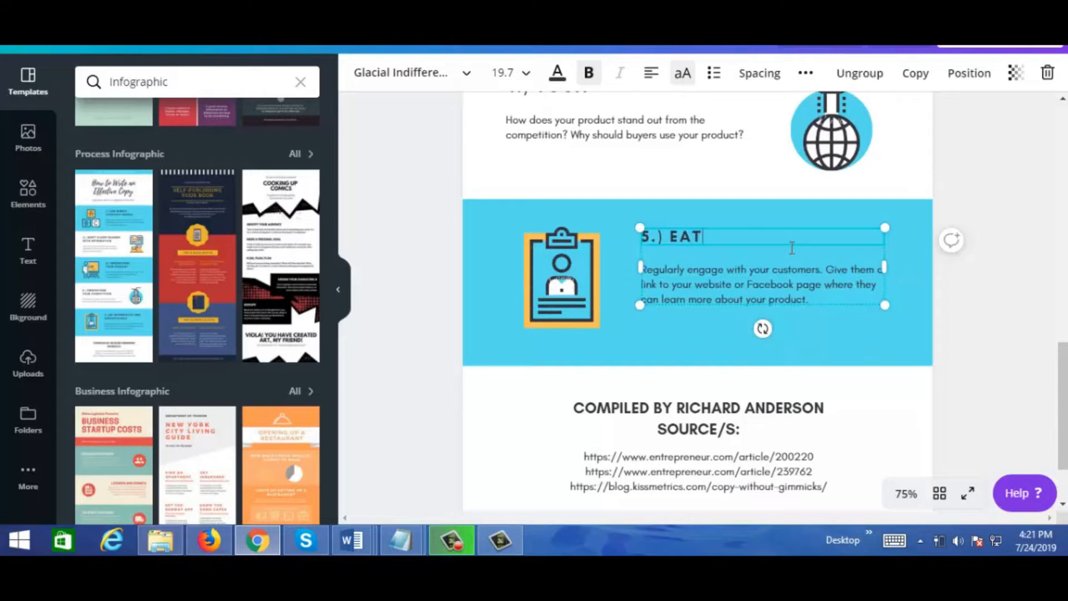
{"action": "type", "text": " LESS JUNK FOOD"}
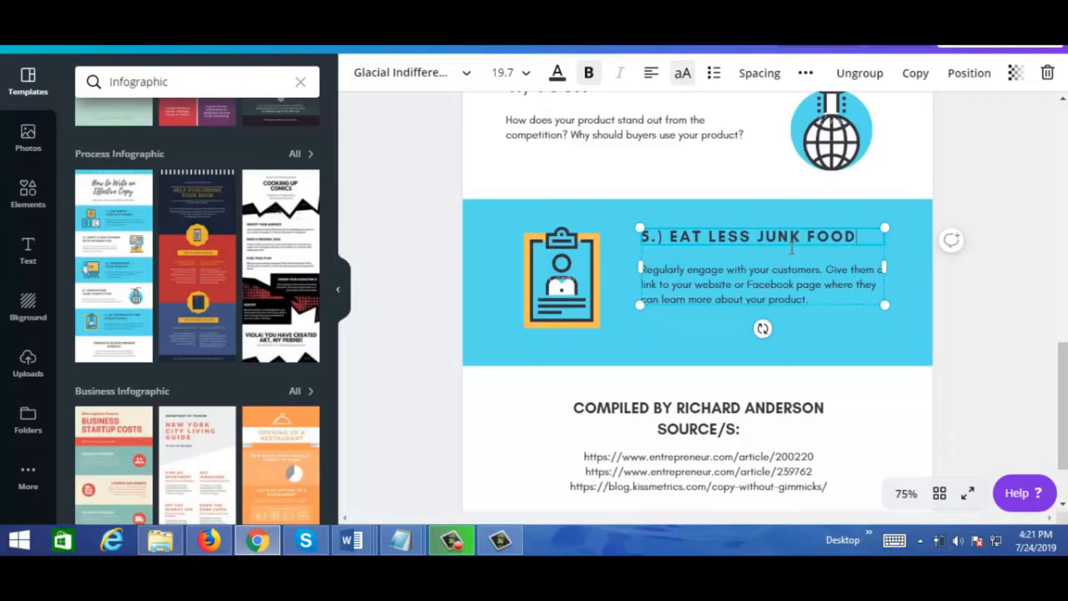
{"action": "left_click", "coordinate": [678, 285]}
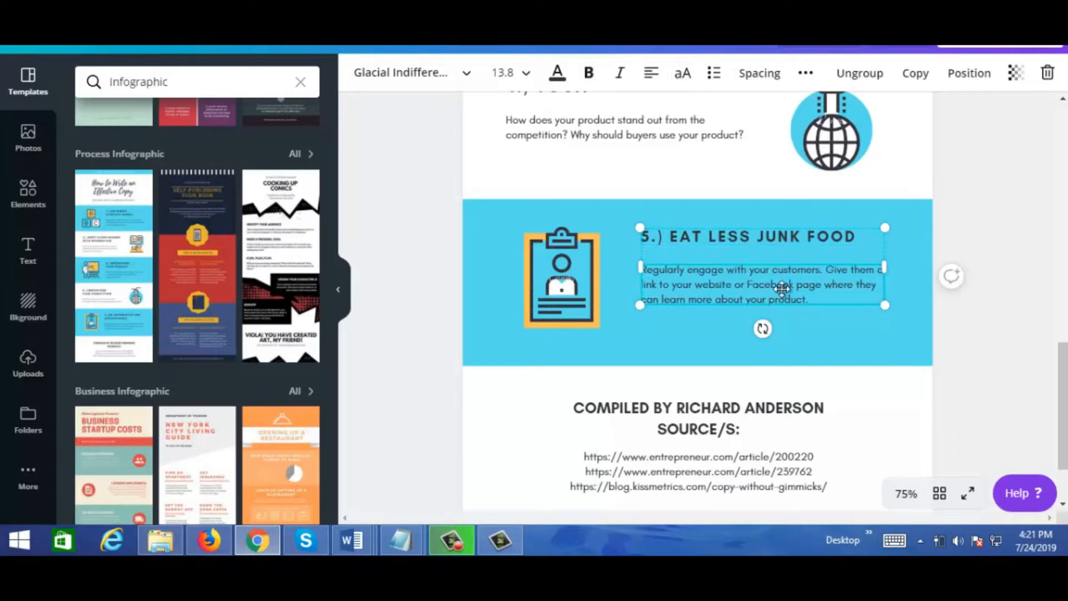
Step: Delete the clipboard illustration beside the fifth tip
{"action": "left_click", "coordinate": [680, 335]}
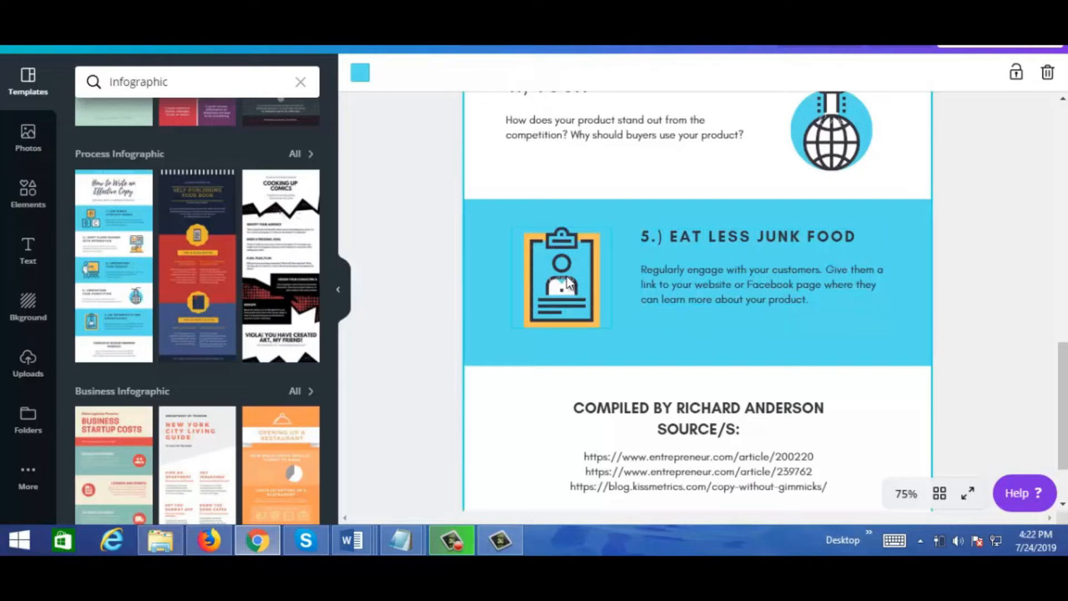
{"action": "left_click", "coordinate": [568, 260]}
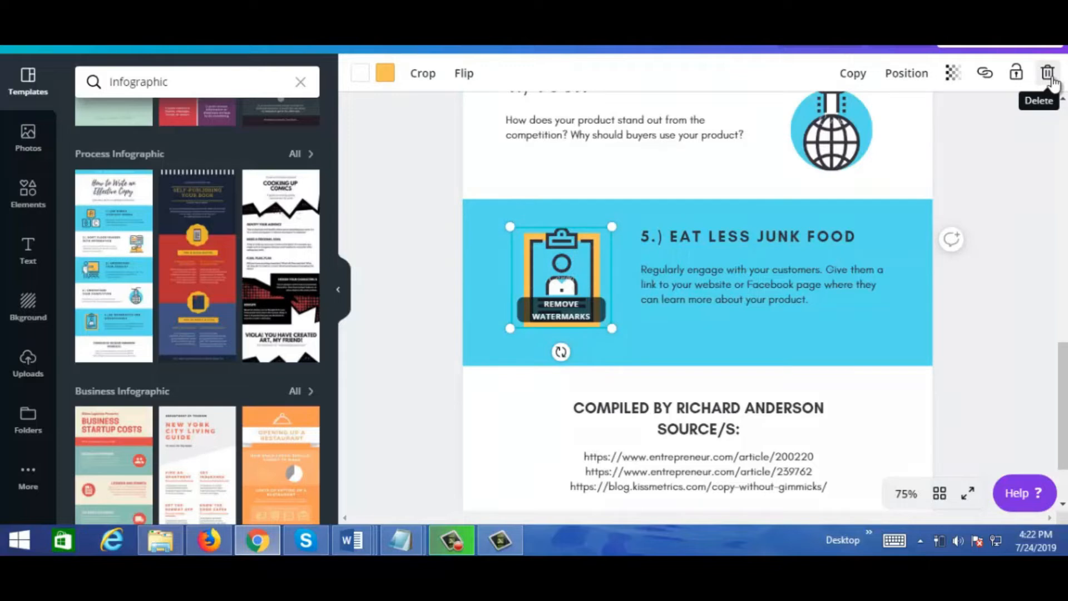
{"action": "left_click", "coordinate": [1049, 74]}
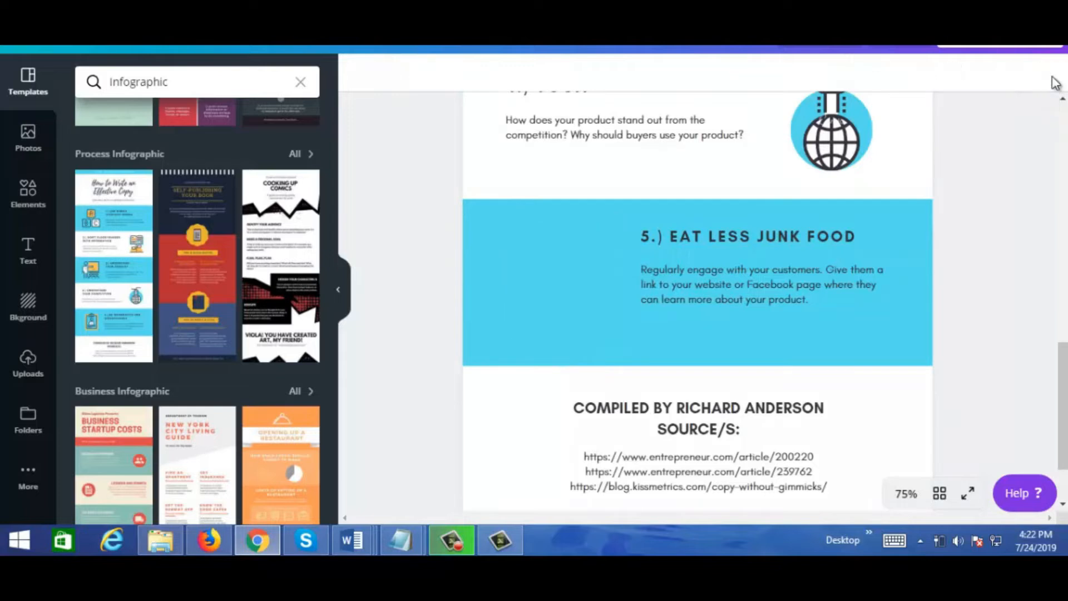
{"action": "left_click", "coordinate": [28, 200]}
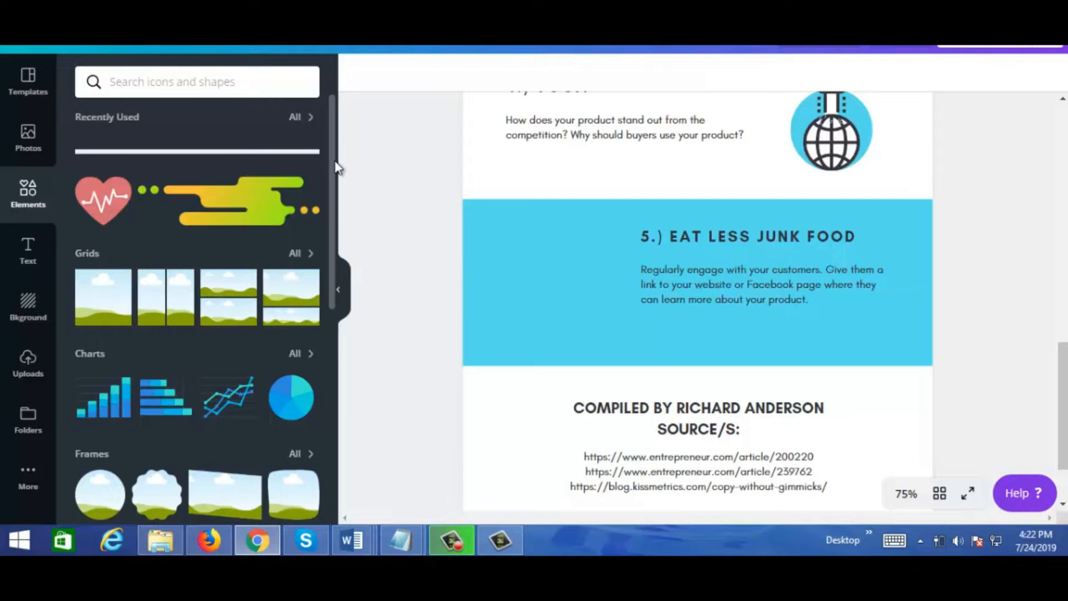
{"action": "scroll", "coordinate": [329, 252], "scroll_direction": "down", "scroll_amount": 8}
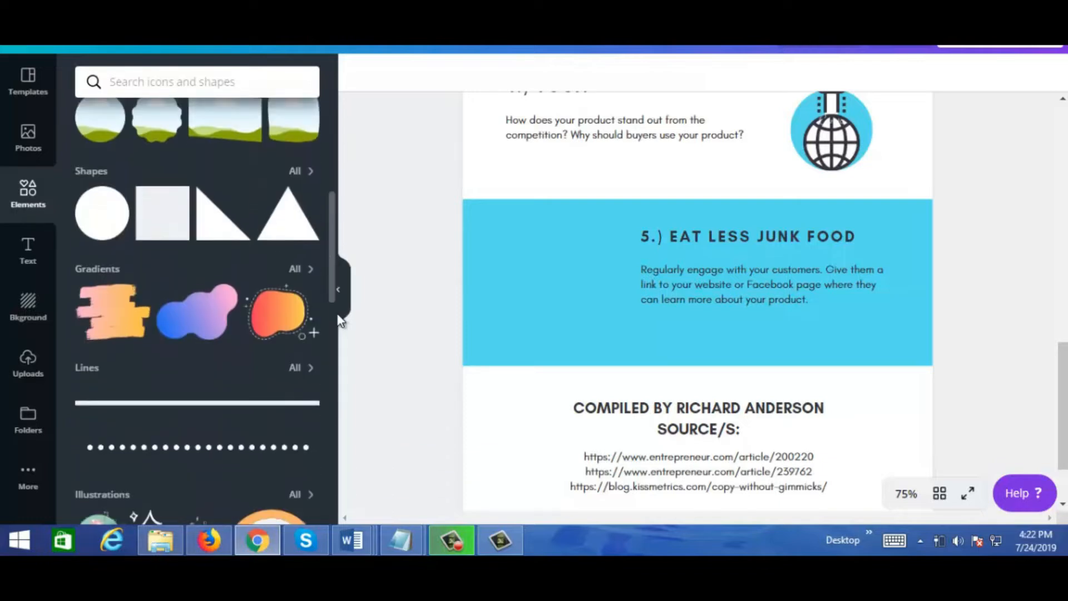
{"action": "scroll", "coordinate": [312, 244], "scroll_direction": "up", "scroll_amount": 8}
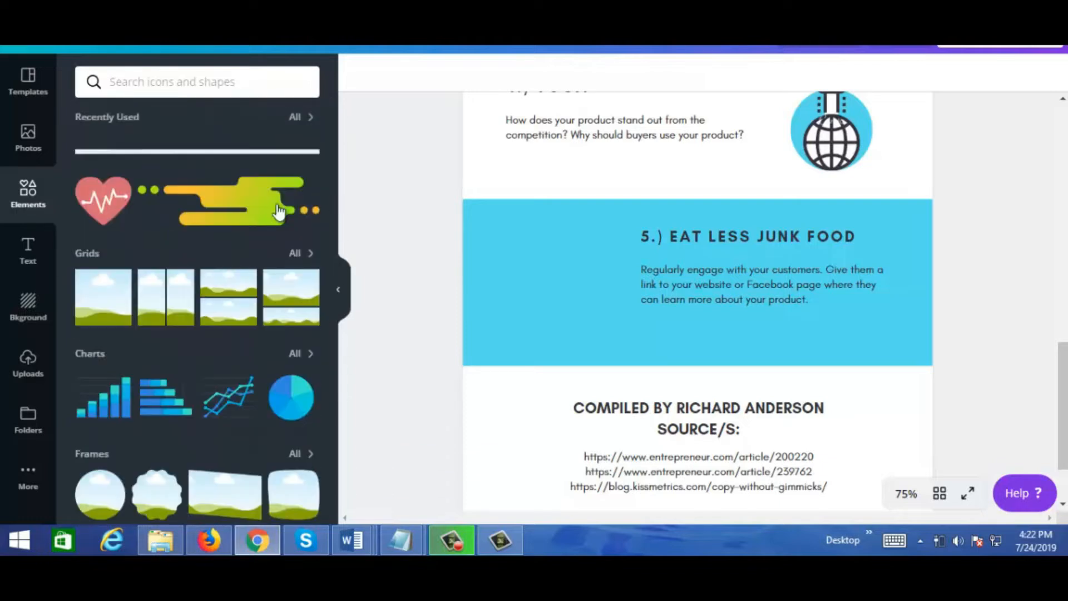
Step: Insert the free stock photo from the Food category showing a salad plate and wooden spoons on a dark wooden table
{"action": "left_click", "coordinate": [33, 154]}
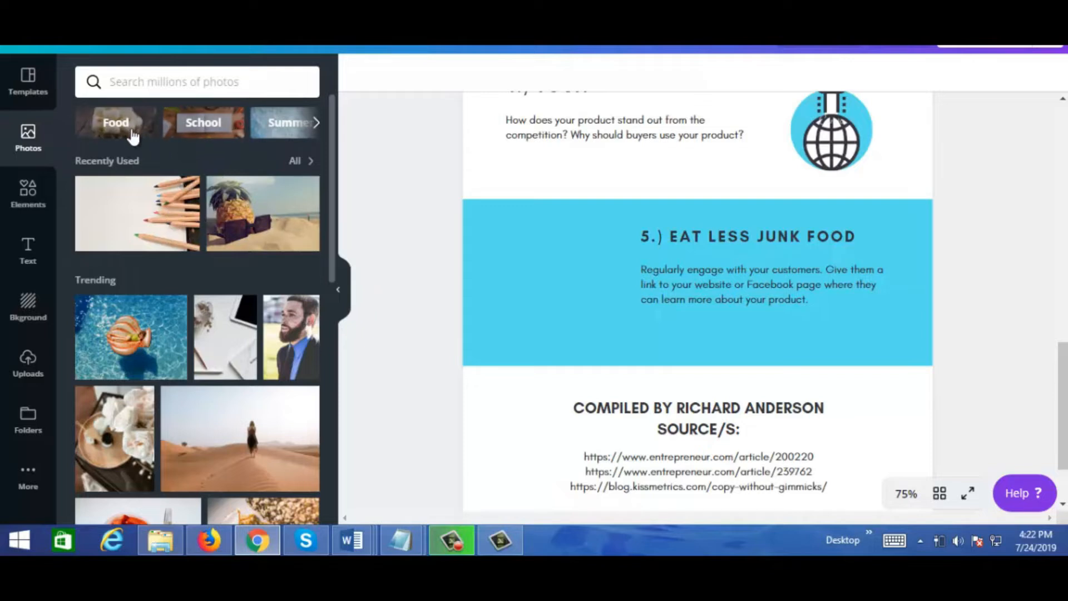
{"action": "left_click", "coordinate": [116, 123]}
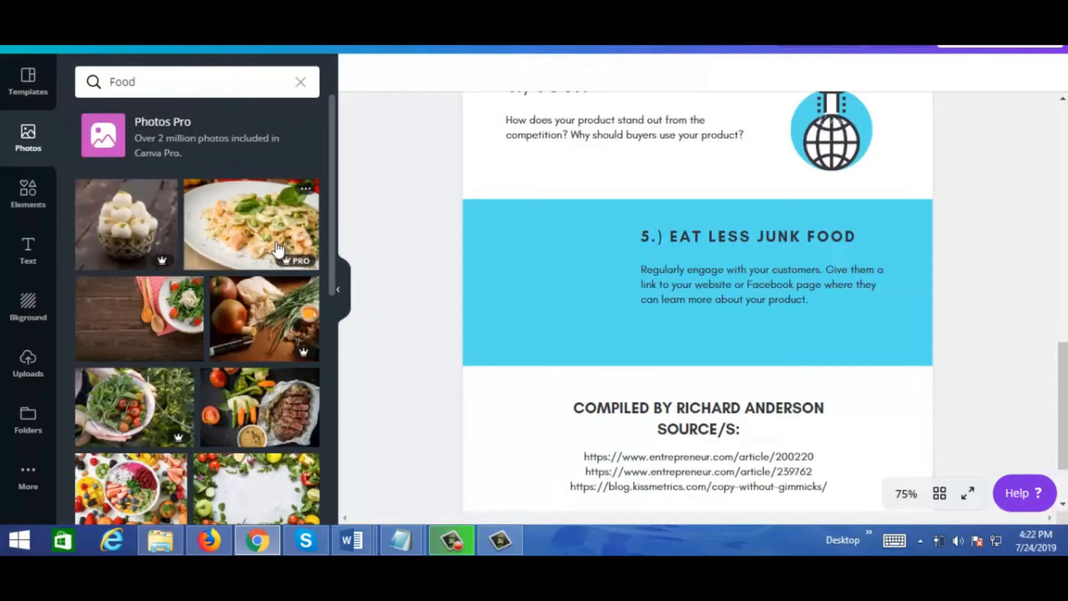
{"action": "left_click", "coordinate": [161, 336]}
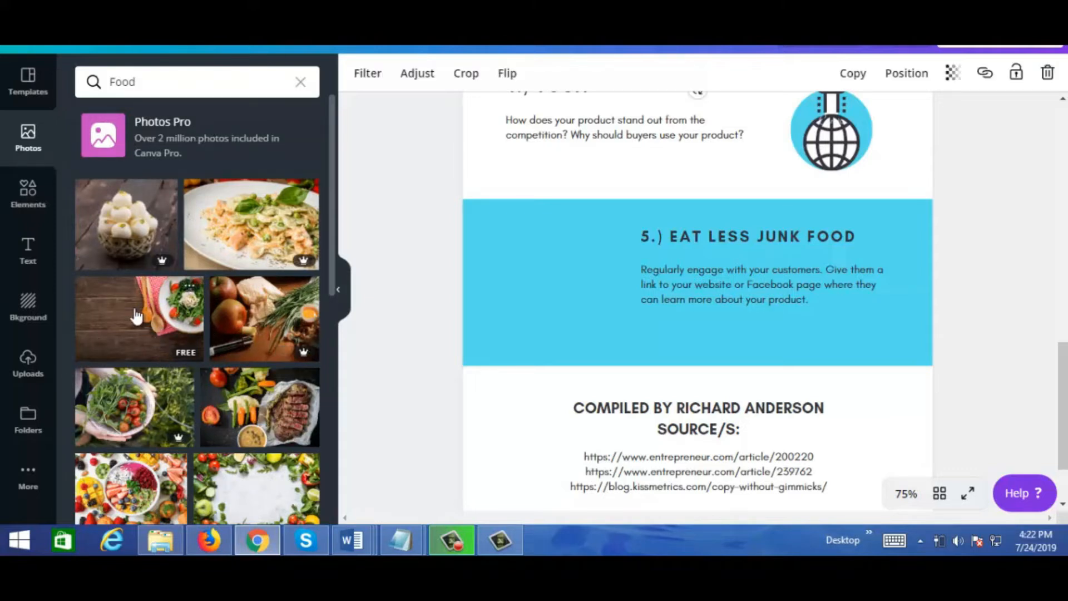
Step: Move the inserted salad photo down the infographic so it overlaps the fifth tip's blue section
{"action": "left_click_drag", "start_coordinate": [1064, 383], "coordinate": [1065, 281]}
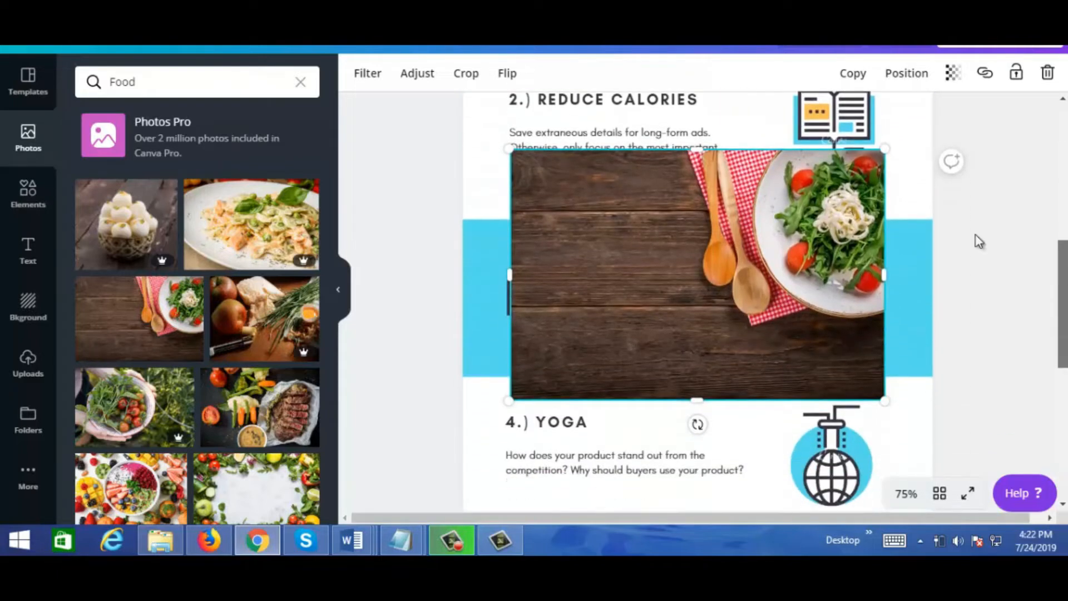
{"action": "left_click_drag", "start_coordinate": [657, 229], "coordinate": [653, 350]}
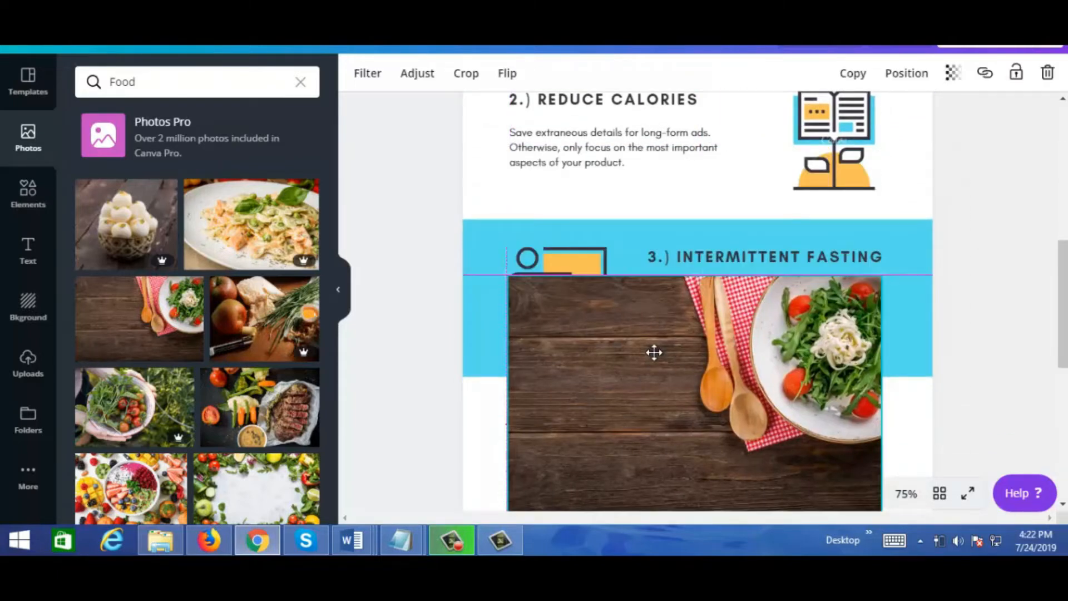
{"action": "left_click_drag", "start_coordinate": [1060, 325], "coordinate": [1060, 395]}
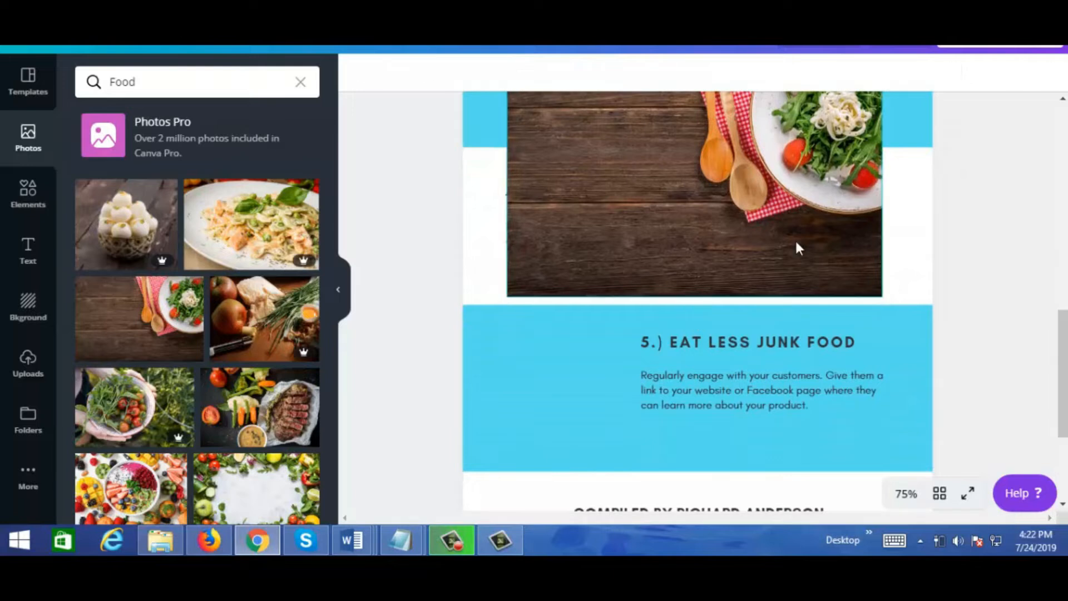
{"action": "left_click_drag", "start_coordinate": [778, 300], "coordinate": [755, 407]}
Step: Crop the photo down to the salad plate and one spoon, and place it beside the fifth tip's text
{"action": "left_click_drag", "start_coordinate": [655, 216], "coordinate": [666, 259]}
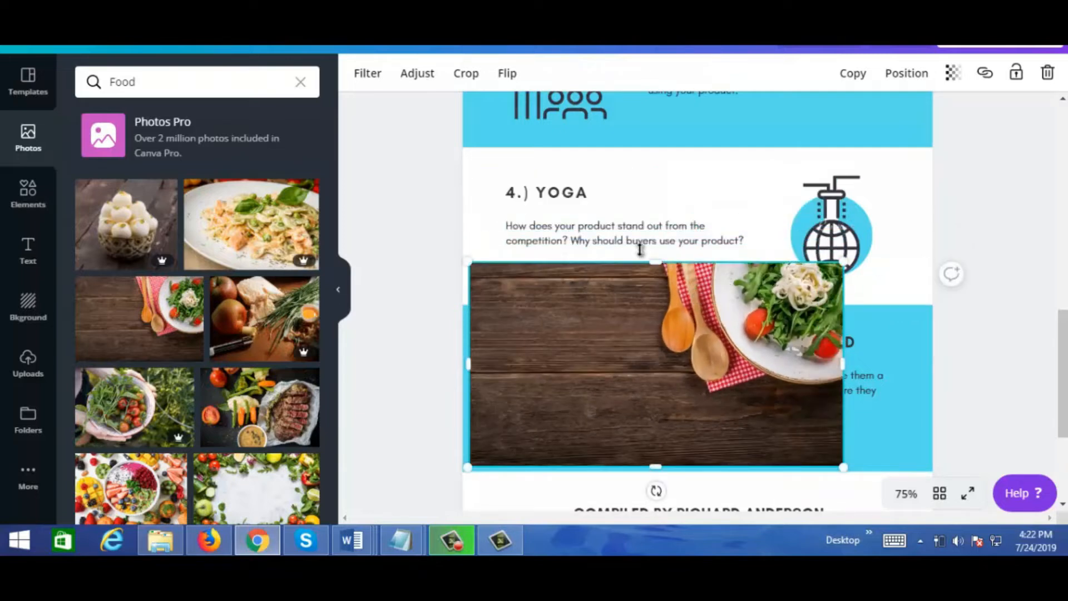
{"action": "left_click_drag", "start_coordinate": [470, 362], "coordinate": [632, 359]}
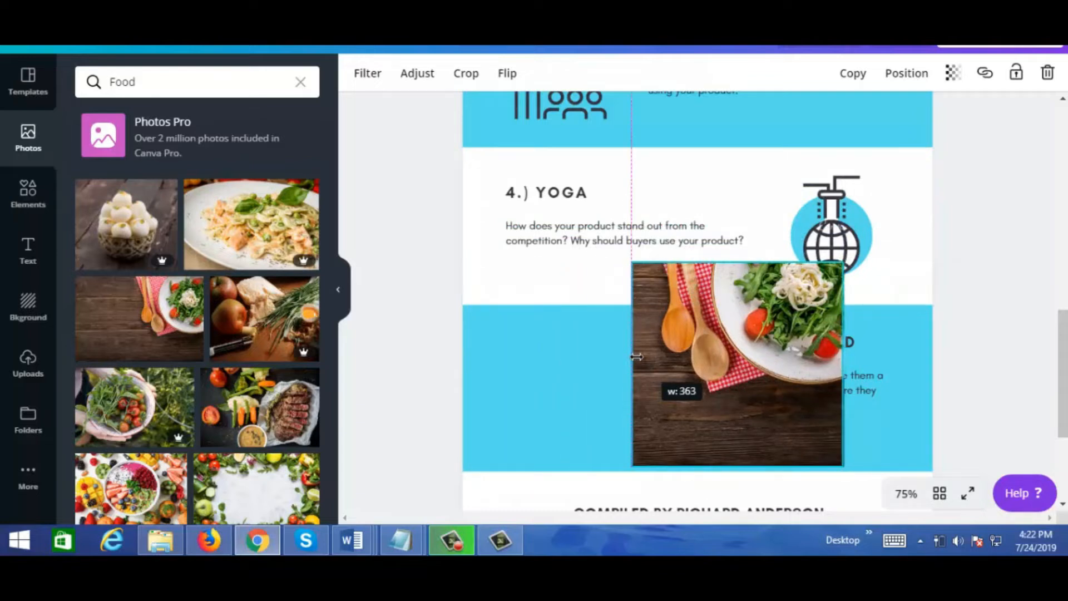
{"action": "left_click_drag", "start_coordinate": [737, 468], "coordinate": [736, 381]}
{"action": "left_click_drag", "start_coordinate": [629, 319], "coordinate": [689, 320]}
{"action": "left_click_drag", "start_coordinate": [807, 293], "coordinate": [594, 357]}
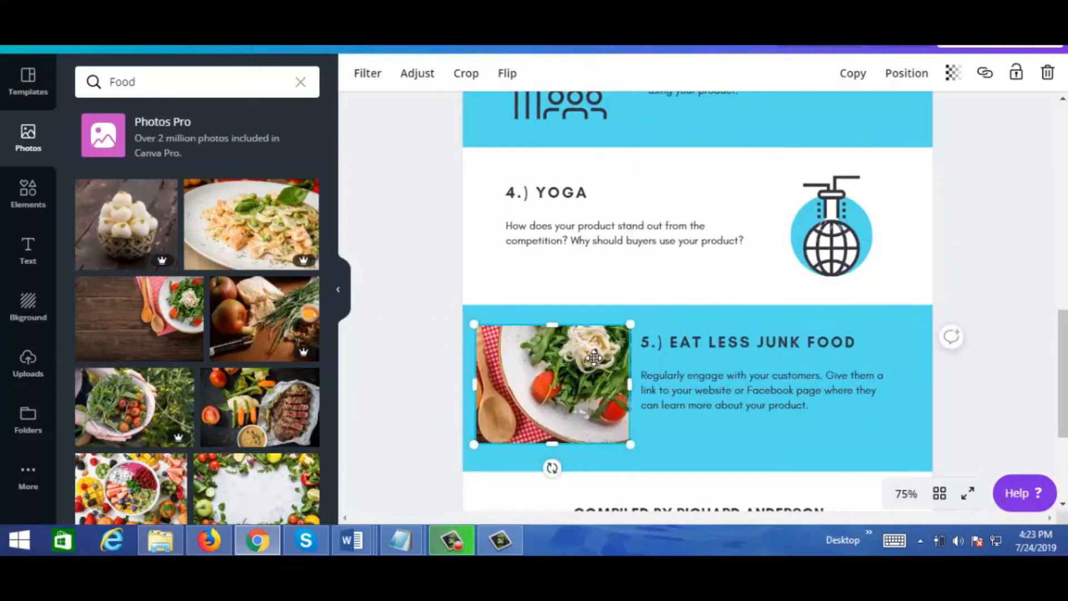
Step: Replace the author's name in the "Compiled by" credit line at the end of the infographic
{"action": "scroll", "coordinate": [1067, 359], "scroll_direction": "down", "scroll_amount": 1}
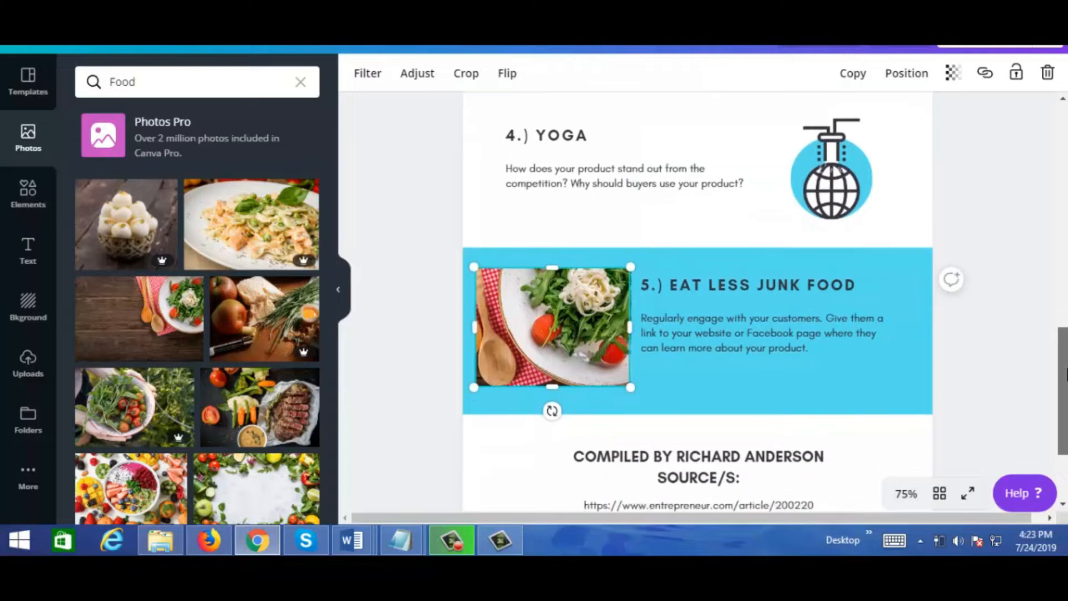
{"action": "scroll", "coordinate": [1067, 384], "scroll_direction": "down", "scroll_amount": 2}
{"action": "scroll", "coordinate": [1066, 383], "scroll_direction": "up", "scroll_amount": 1}
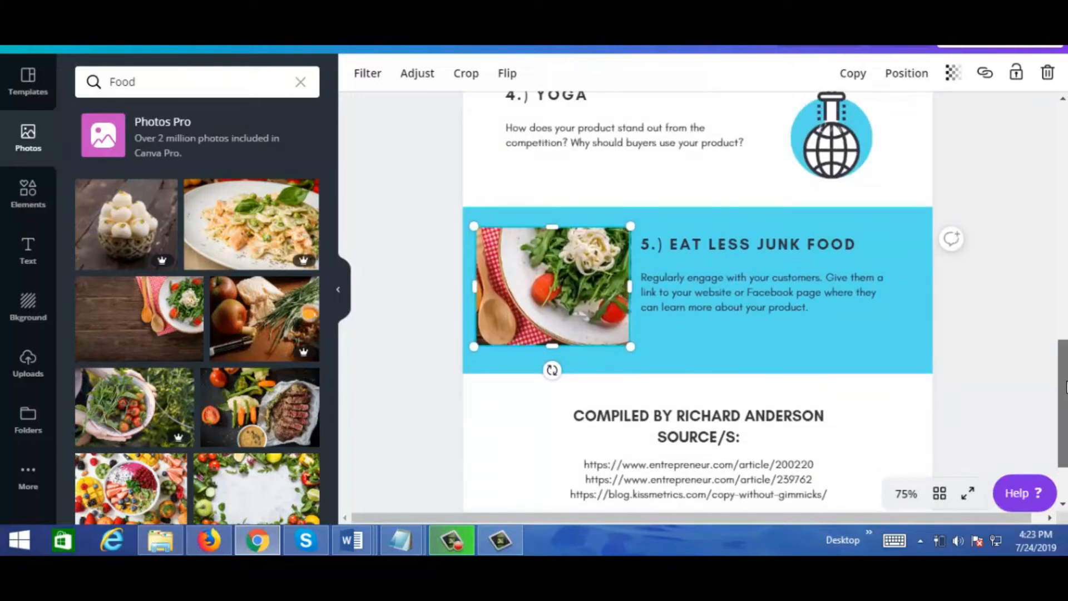
{"action": "left_click", "coordinate": [1020, 354]}
{"action": "scroll", "coordinate": [1021, 354], "scroll_direction": "down", "scroll_amount": 2}
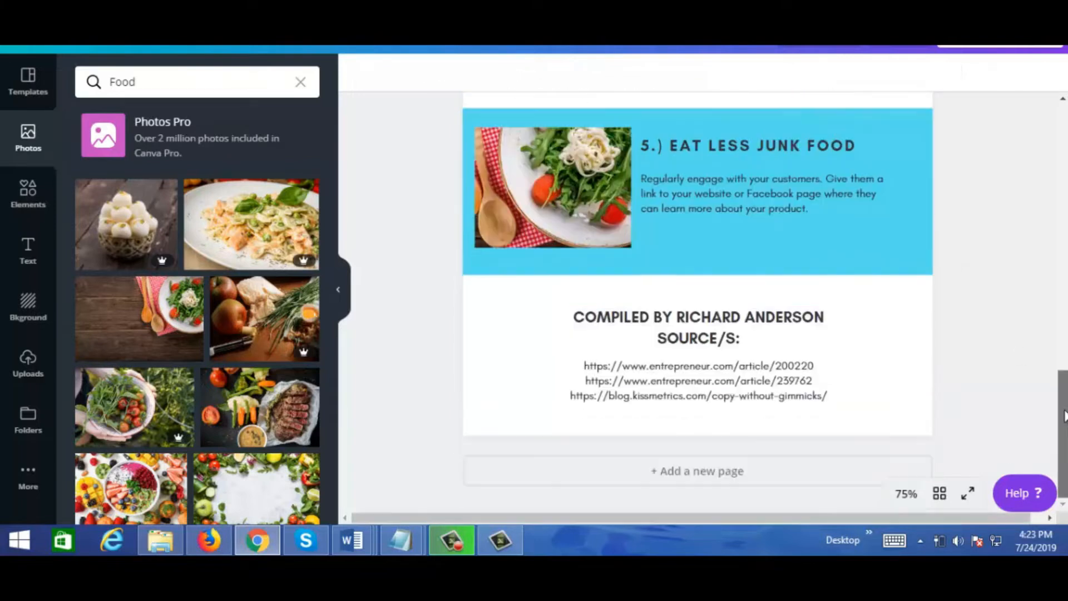
{"action": "left_click", "coordinate": [688, 319]}
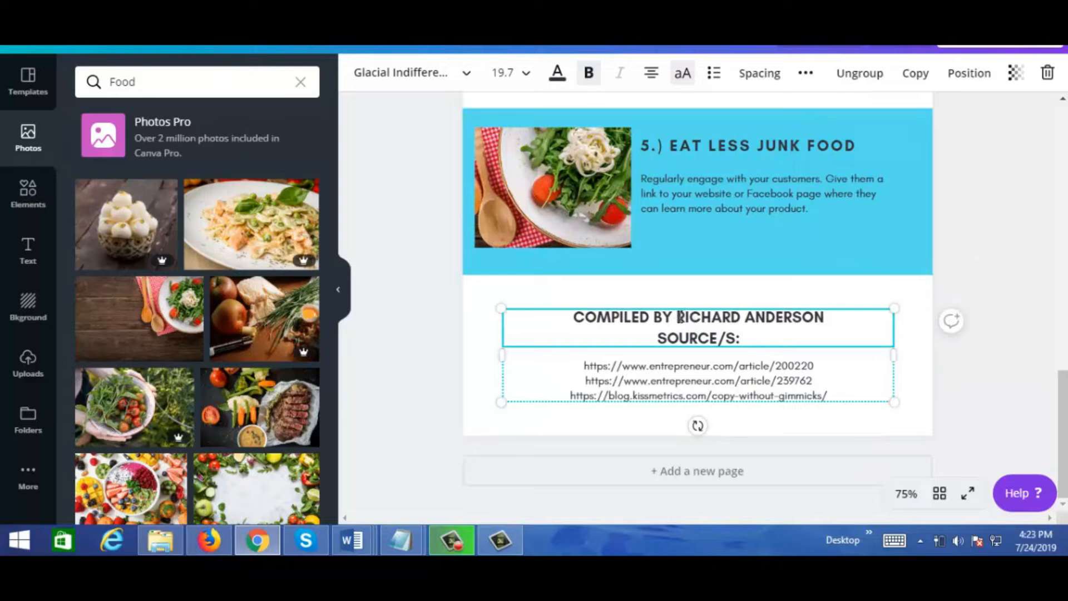
{"action": "left_click_drag", "start_coordinate": [677, 317], "coordinate": [829, 316]}
{"action": "type", "text": "JOHN DOE"}
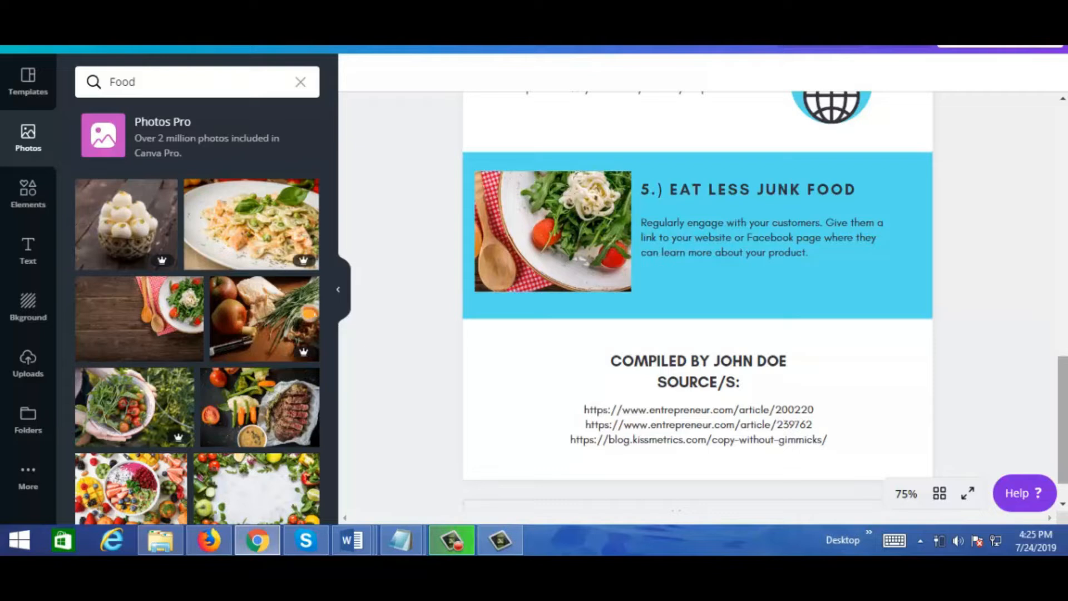
{"action": "left_click_drag", "start_coordinate": [1063, 438], "coordinate": [1001, 131]}
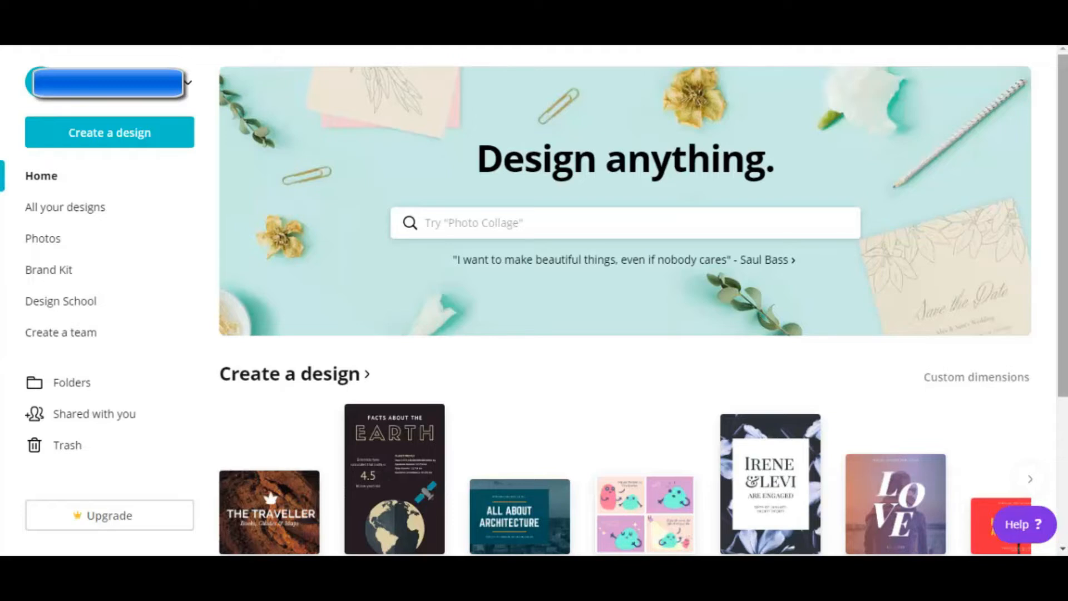
Step: Create a Medium Rectangle Ad design from the Ads category and apply the free Merrilife Co. airplane template
{"action": "left_click", "coordinate": [293, 374]}
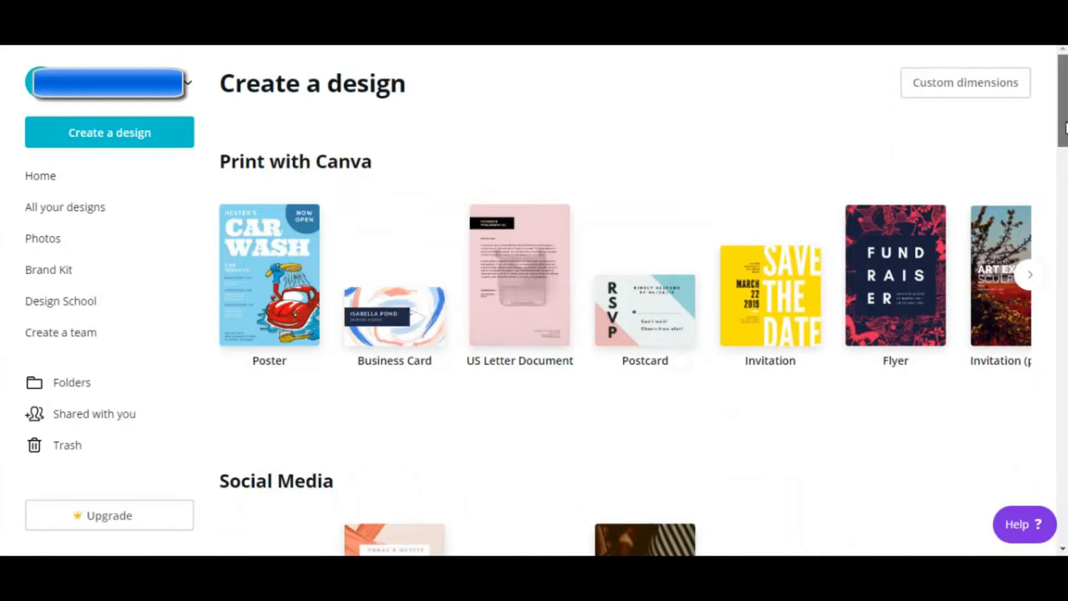
{"action": "left_click_drag", "start_coordinate": [1065, 128], "coordinate": [1064, 515]}
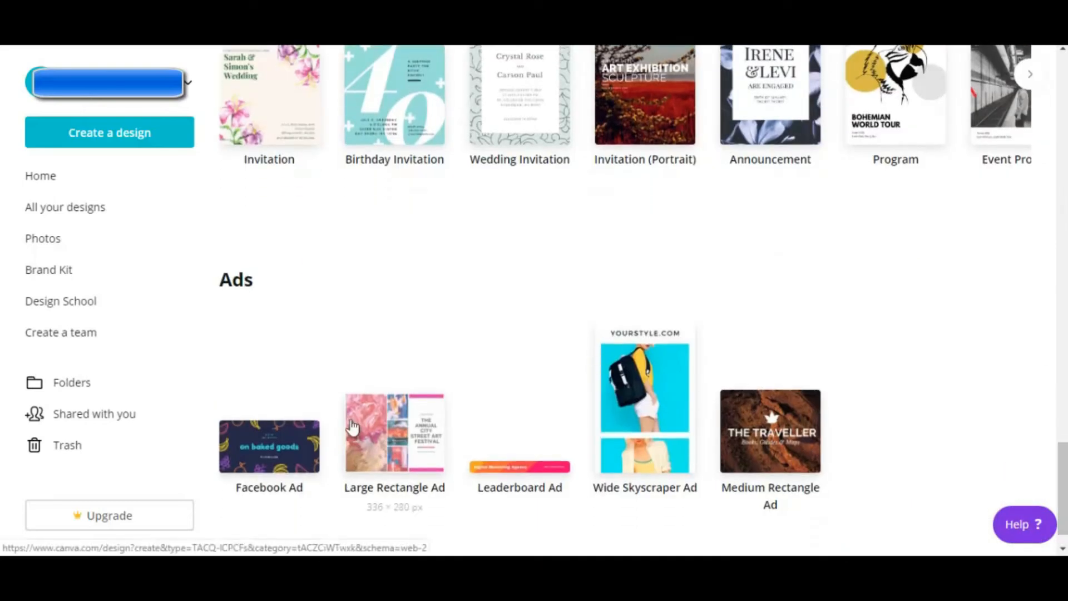
{"action": "left_click", "coordinate": [774, 448]}
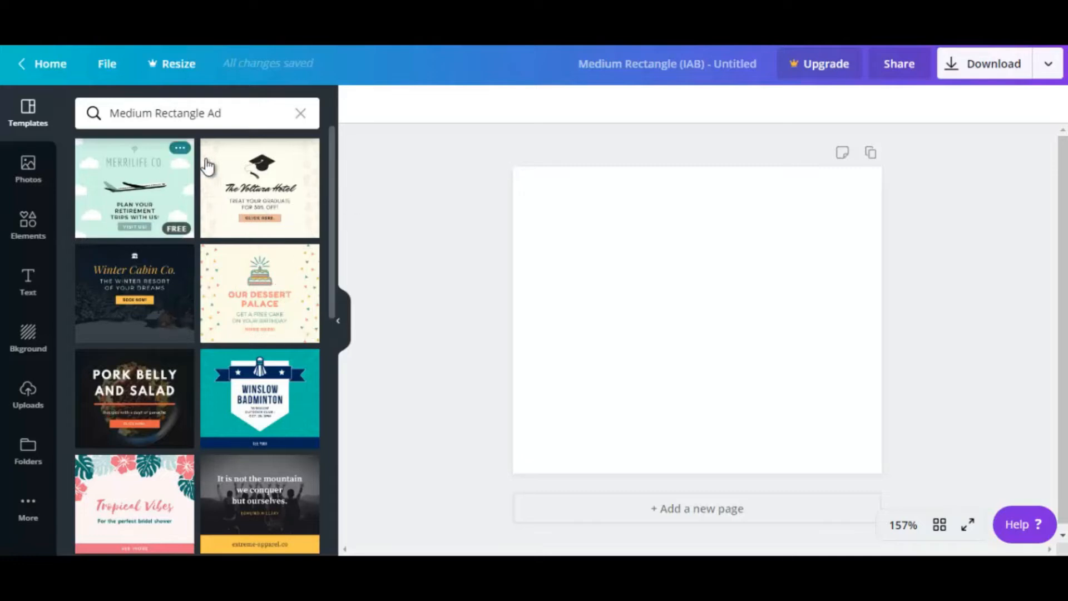
{"action": "left_click", "coordinate": [134, 216]}
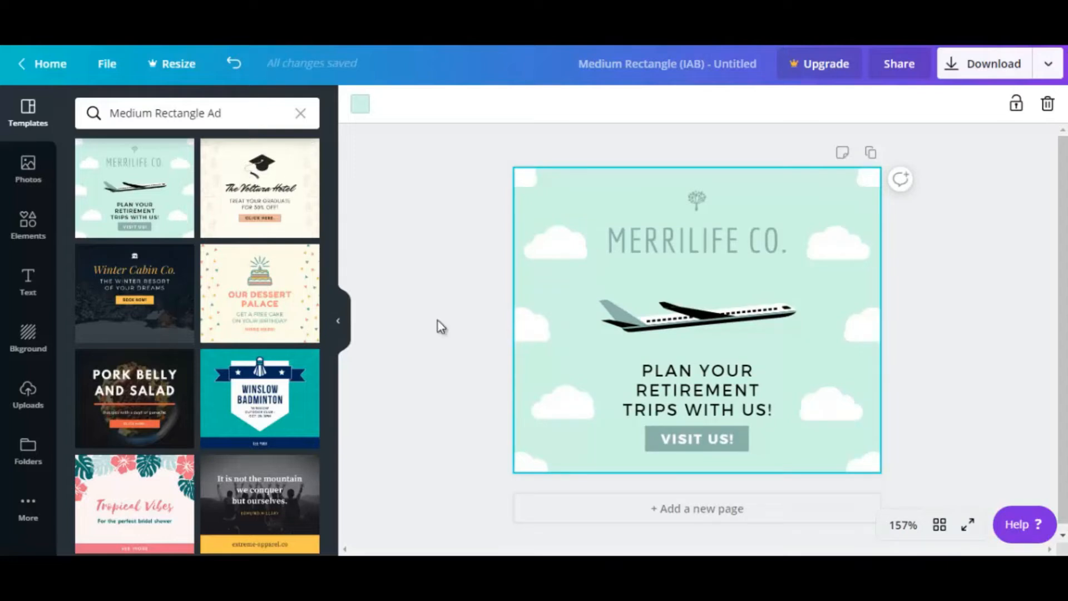
Step: Replace the word "Merrilife" in the ad's company heading with "DEMO"
{"action": "left_click", "coordinate": [721, 272]}
{"action": "double_click", "coordinate": [678, 247]}
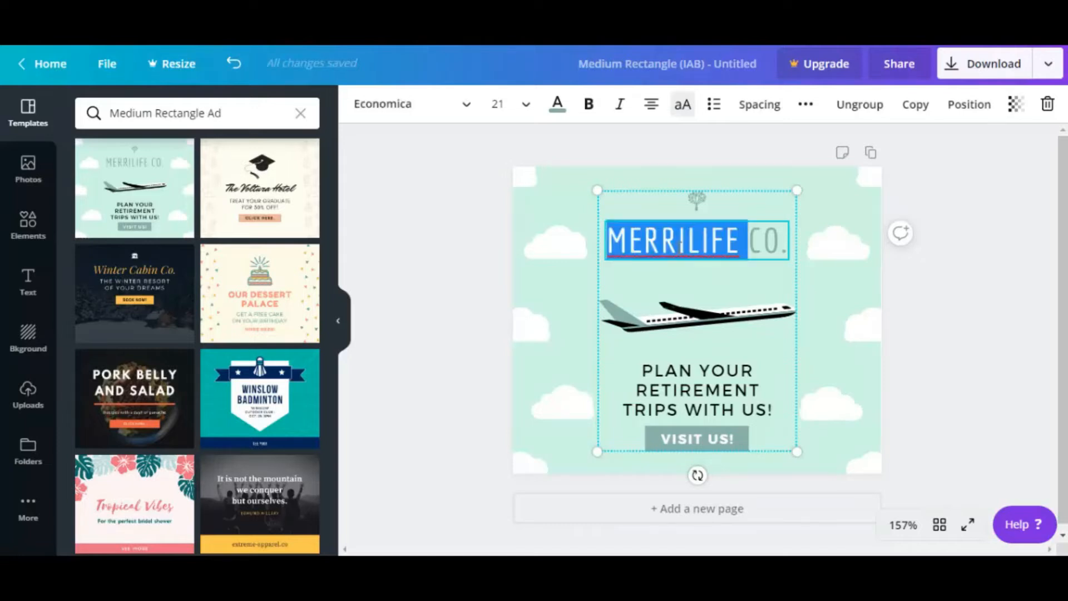
{"action": "key", "text": "BackSpace"}
{"action": "type", "text": "DEMO"}
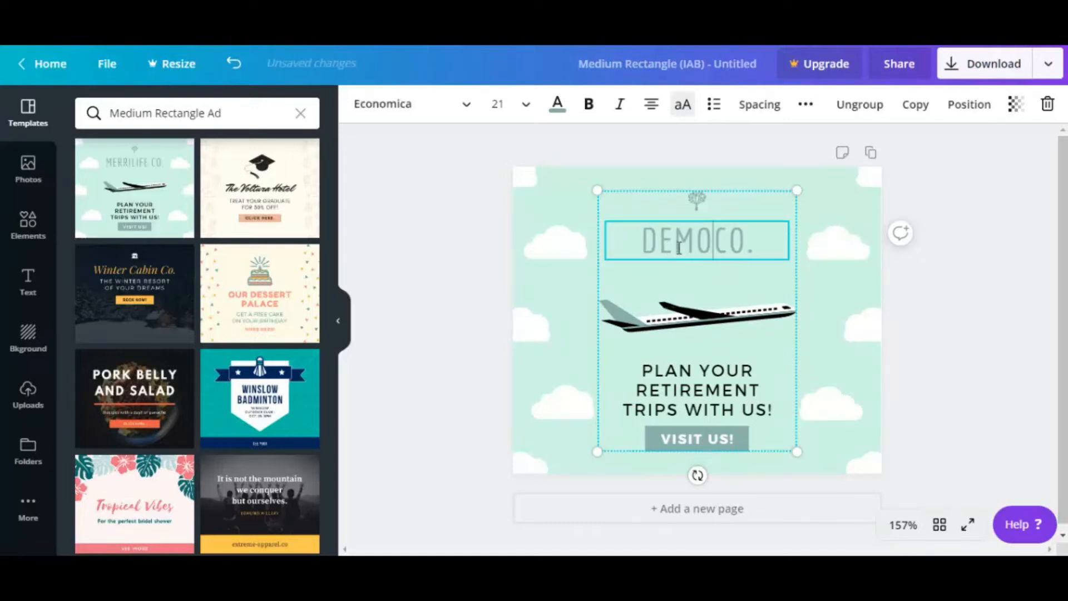
Step: Set the company heading's font size to 14 and its text color to the default coral red
{"action": "left_click", "coordinate": [525, 107]}
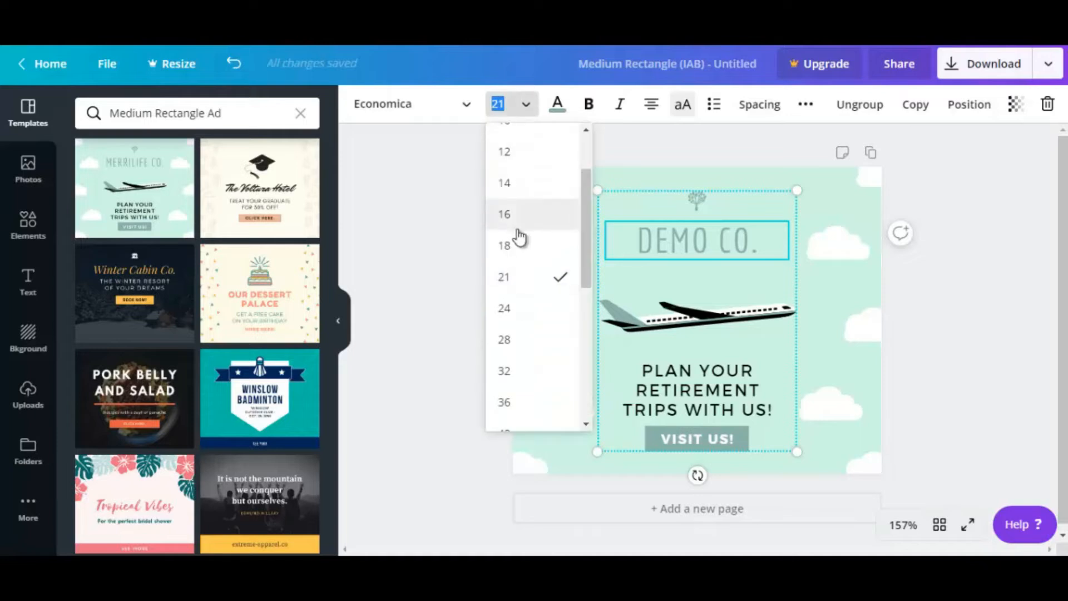
{"action": "left_click", "coordinate": [519, 183]}
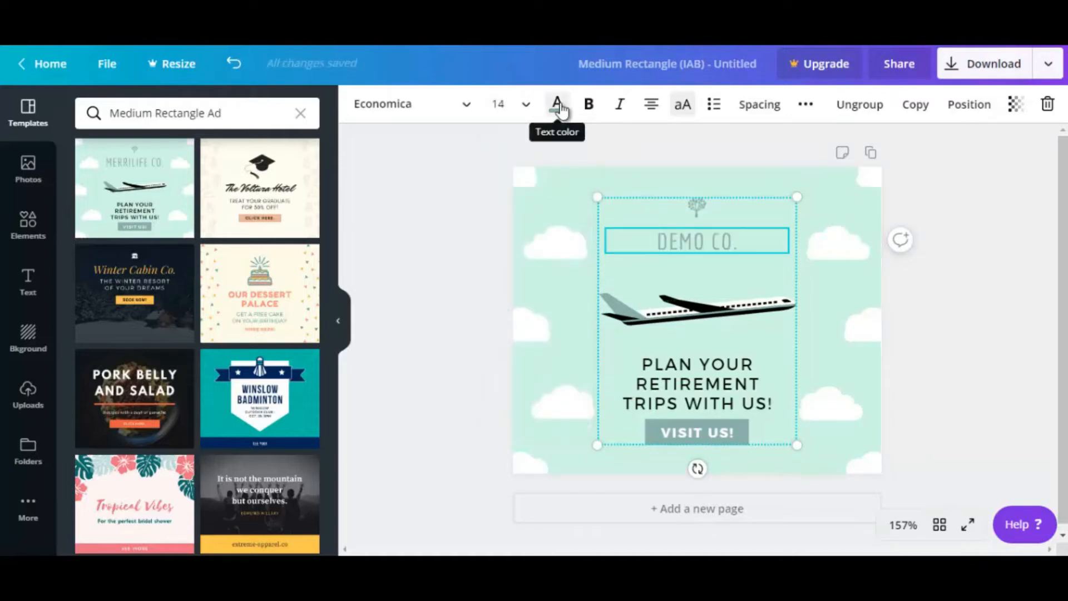
{"action": "left_click", "coordinate": [558, 106]}
{"action": "left_click", "coordinate": [89, 354]}
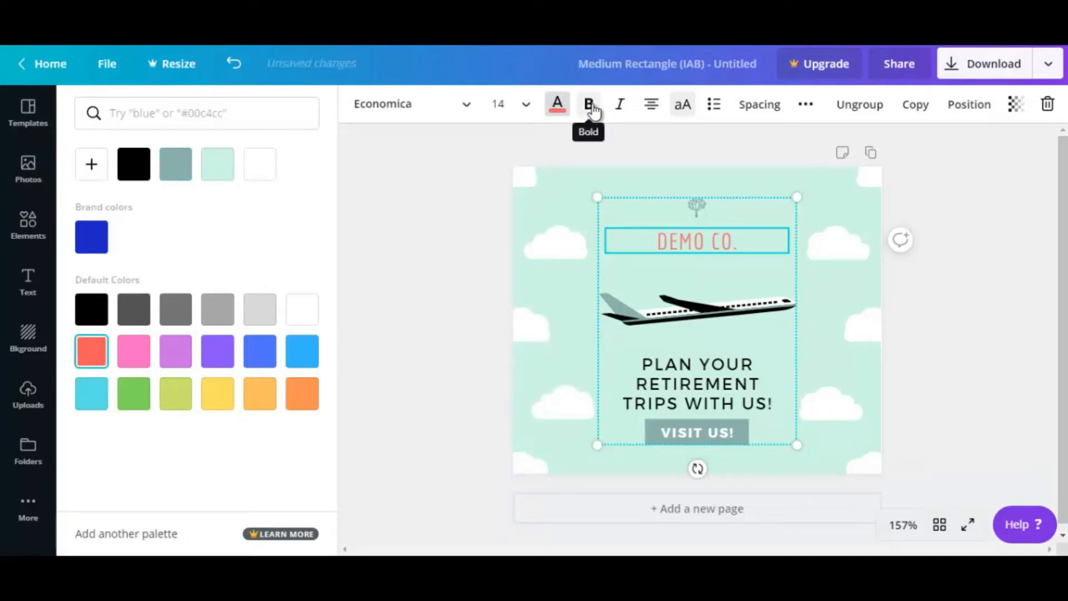
Step: Move the grouped heading, airplane and tagline slightly down on the ad
{"action": "left_click", "coordinate": [575, 281]}
{"action": "left_click", "coordinate": [639, 244]}
{"action": "mouse_move", "coordinate": [639, 241]}
{"action": "left_mouse_down"}
{"action": "mouse_move", "coordinate": [638, 229]}
{"action": "mouse_move", "coordinate": [638, 252]}
{"action": "left_mouse_up"}
Step: Try to delete the white cloud to the right of the company heading
{"action": "left_click", "coordinate": [807, 207]}
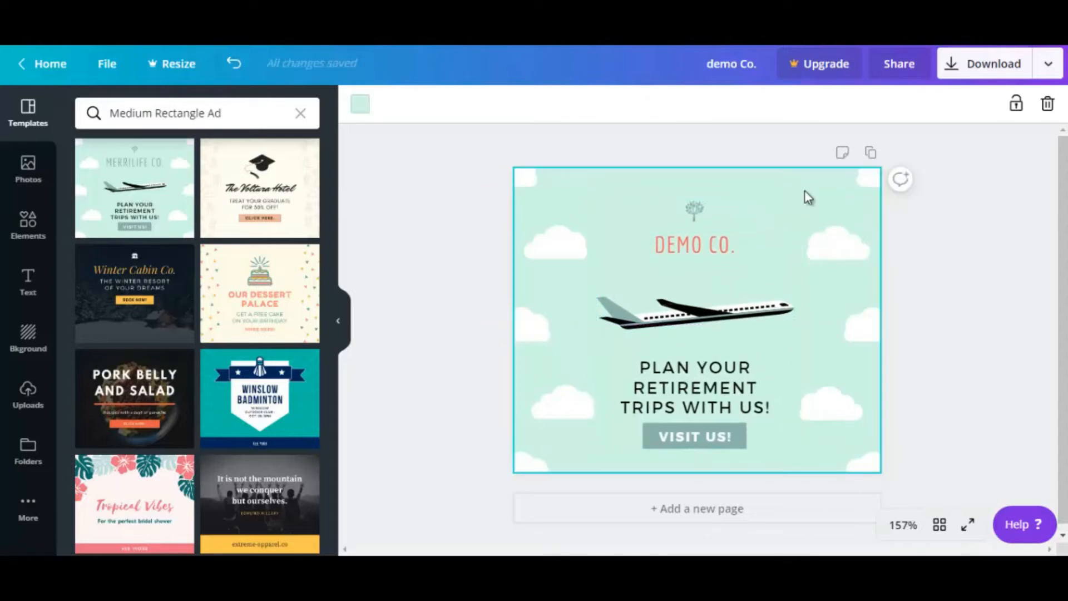
{"action": "left_click", "coordinate": [821, 236]}
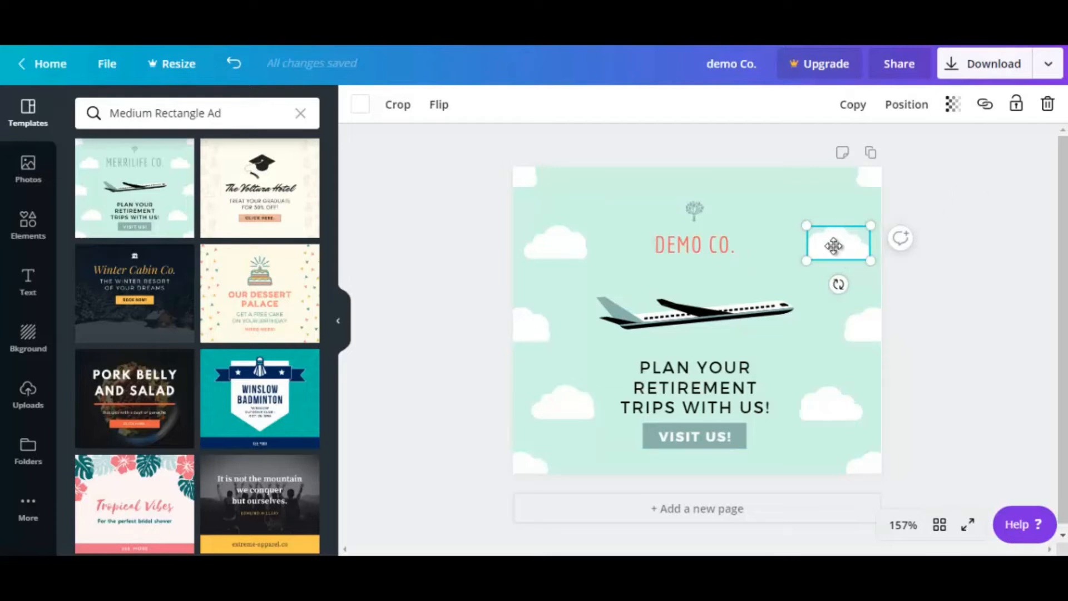
{"action": "left_click", "coordinate": [1048, 105]}
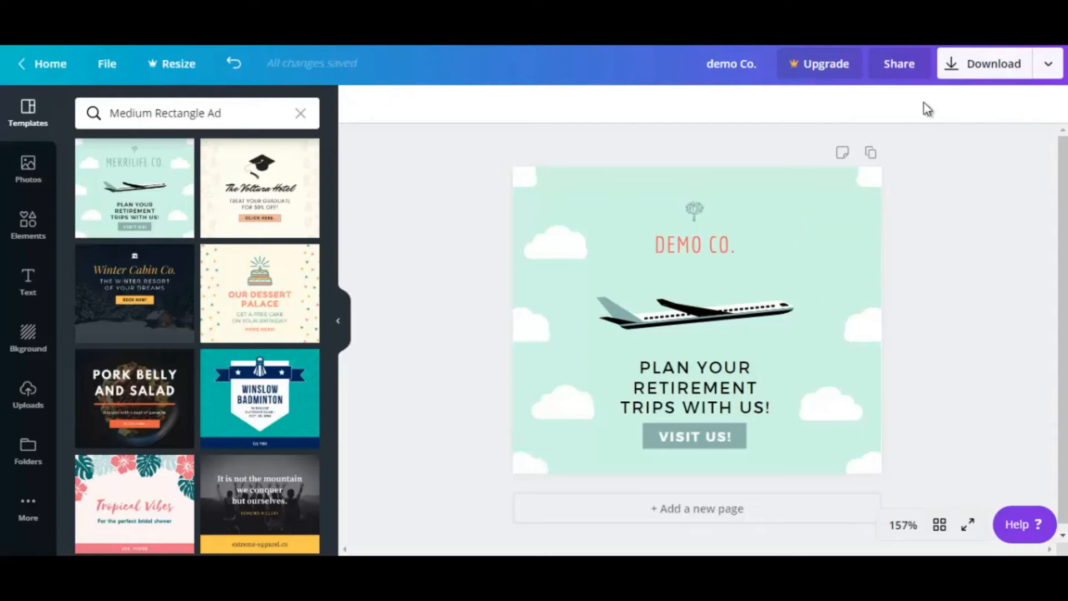
Step: Try a vertical flip on the airplane illustration, revert it, and flip the airplane horizontally instead
{"action": "left_click", "coordinate": [684, 325]}
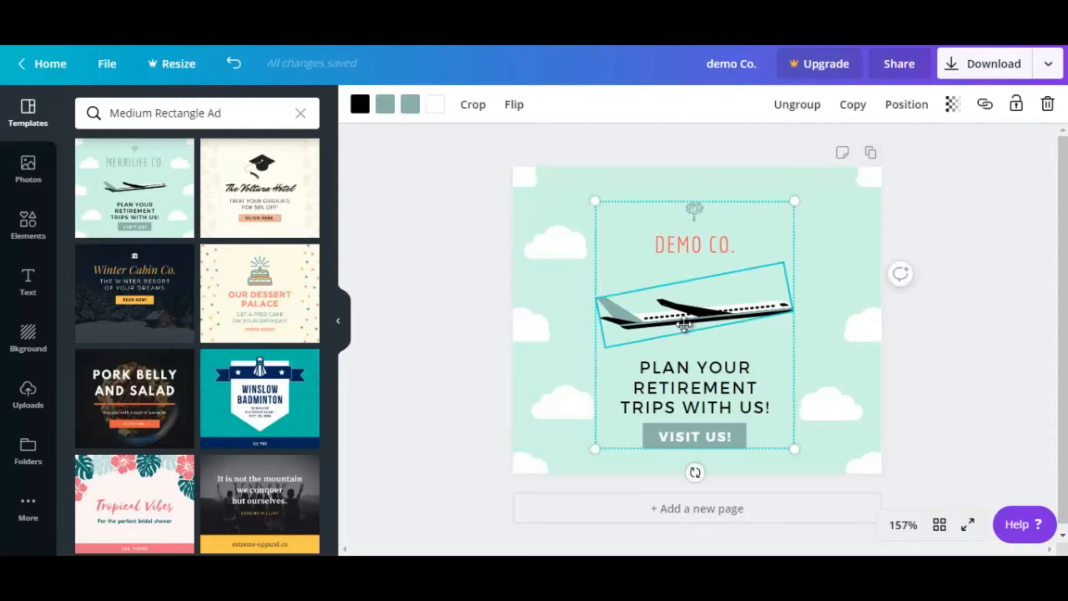
{"action": "left_click", "coordinate": [513, 107]}
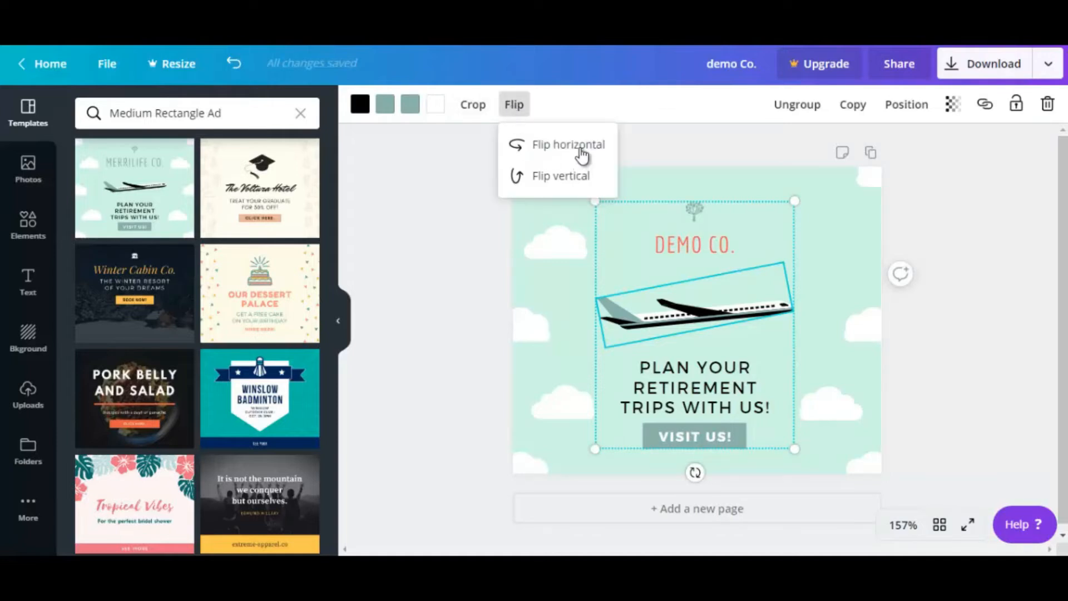
{"action": "left_click", "coordinate": [560, 175]}
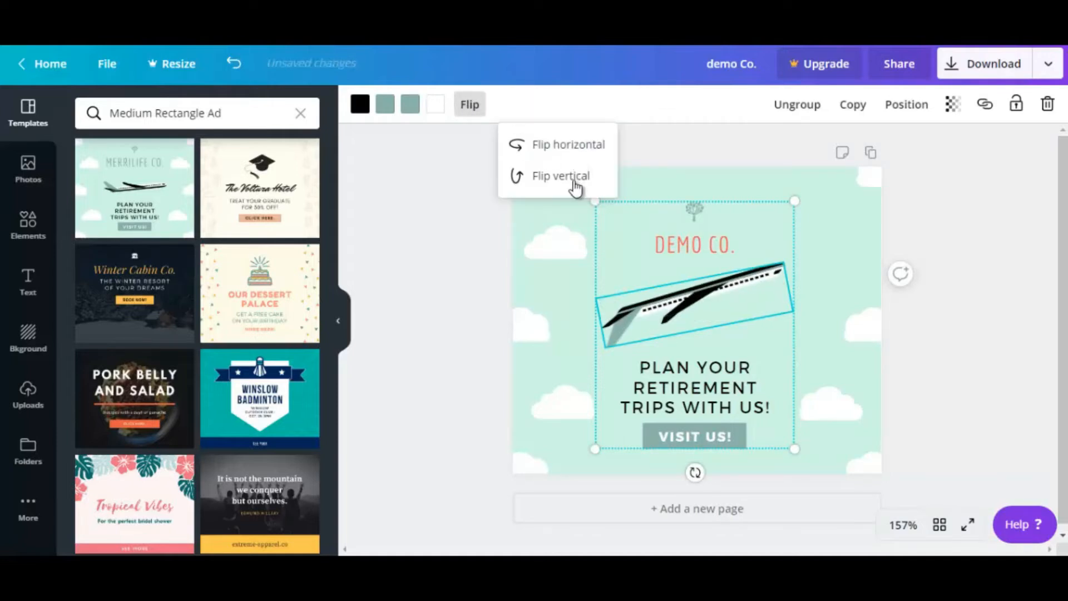
{"action": "left_click", "coordinate": [574, 184]}
{"action": "left_click", "coordinate": [577, 155]}
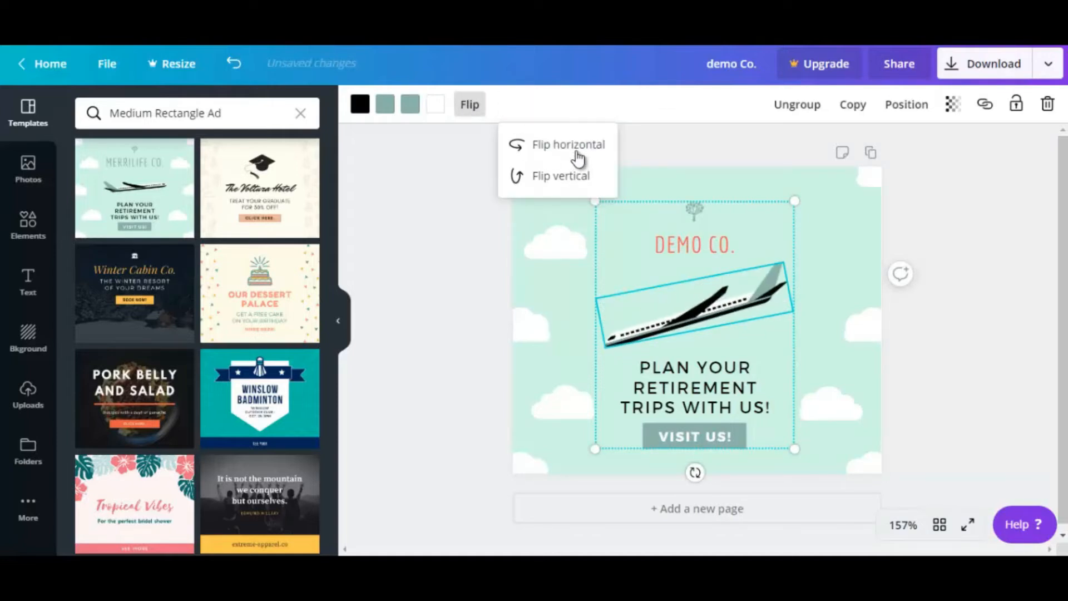
{"action": "left_click", "coordinate": [656, 375]}
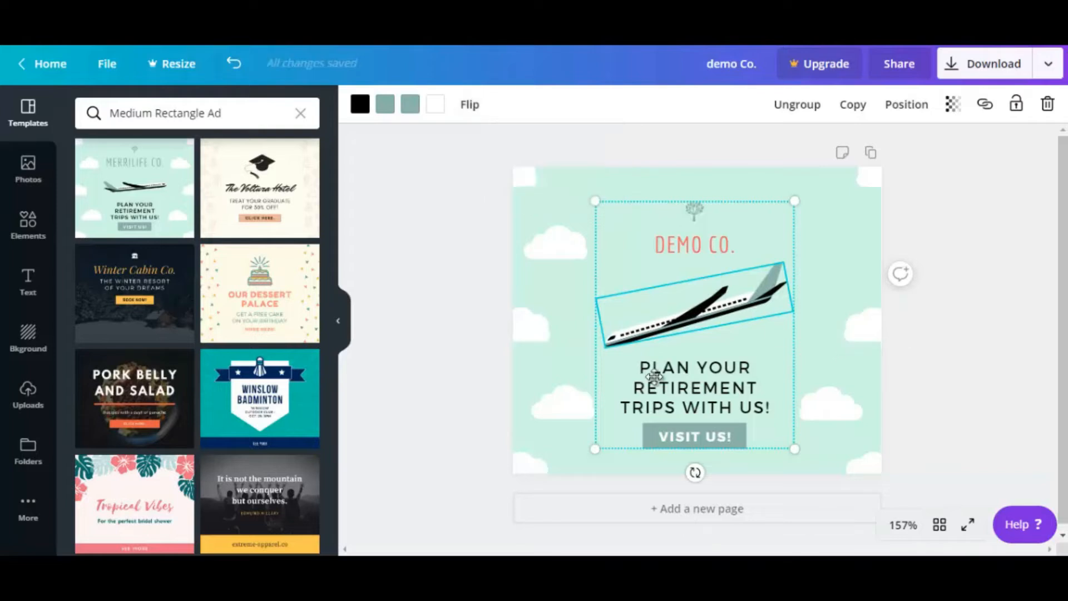
{"action": "left_click", "coordinate": [681, 391]}
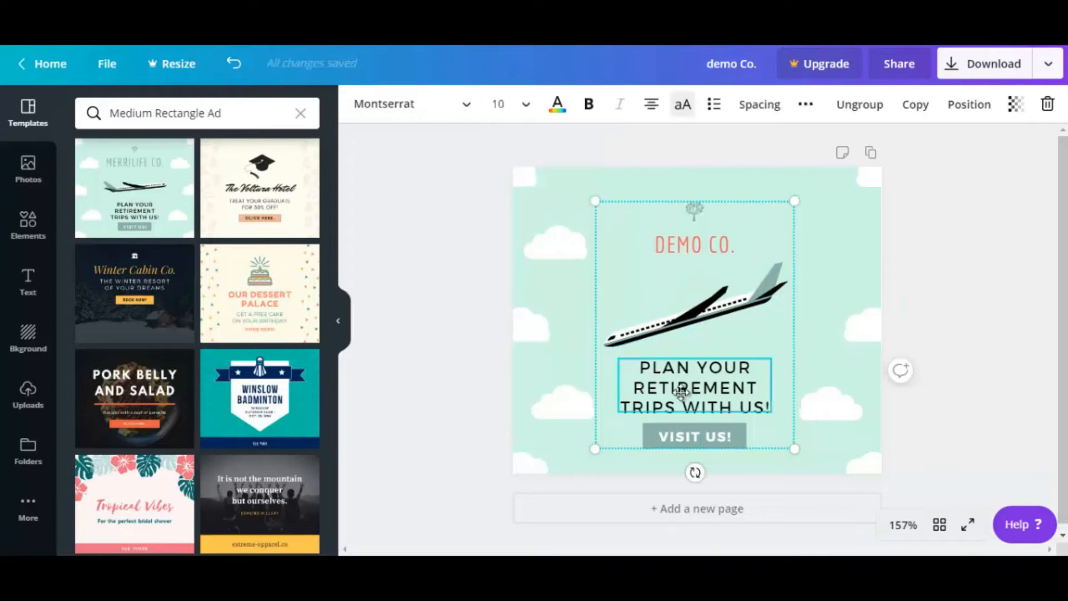
{"action": "left_click", "coordinate": [682, 435]}
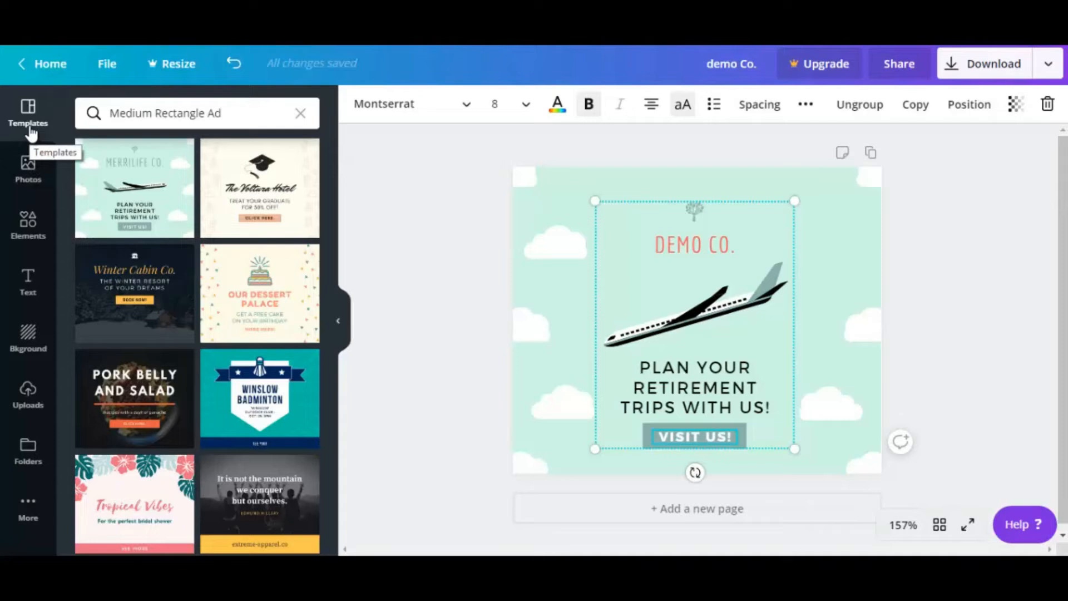
Step: Insert the recently used pineapple beach photo and shrink it to a small picture to the right of the tagline
{"action": "left_click", "coordinate": [28, 178]}
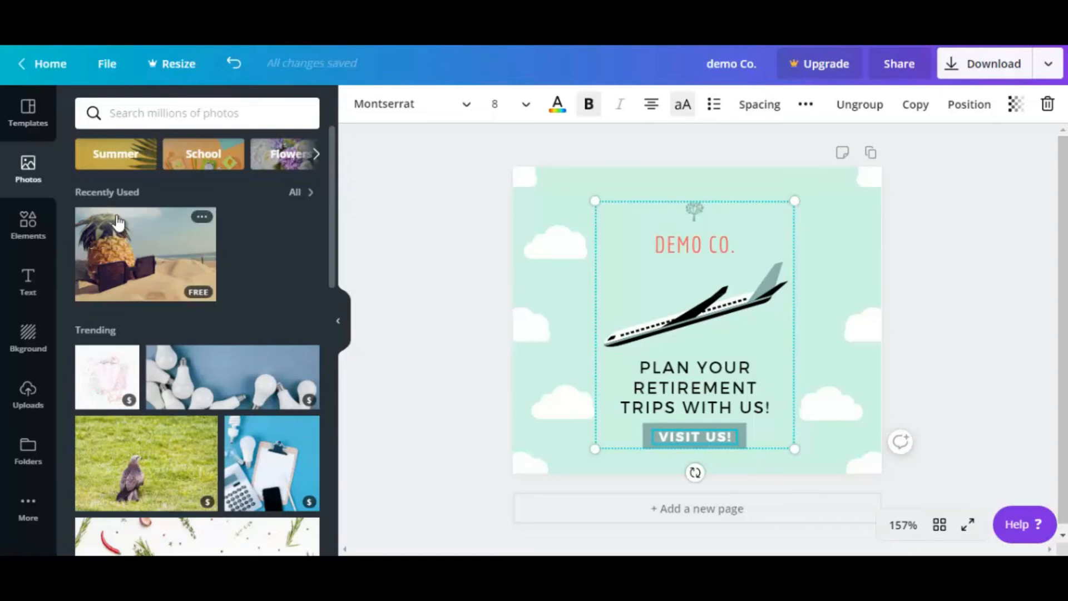
{"action": "left_click_drag", "start_coordinate": [330, 252], "coordinate": [283, 220]}
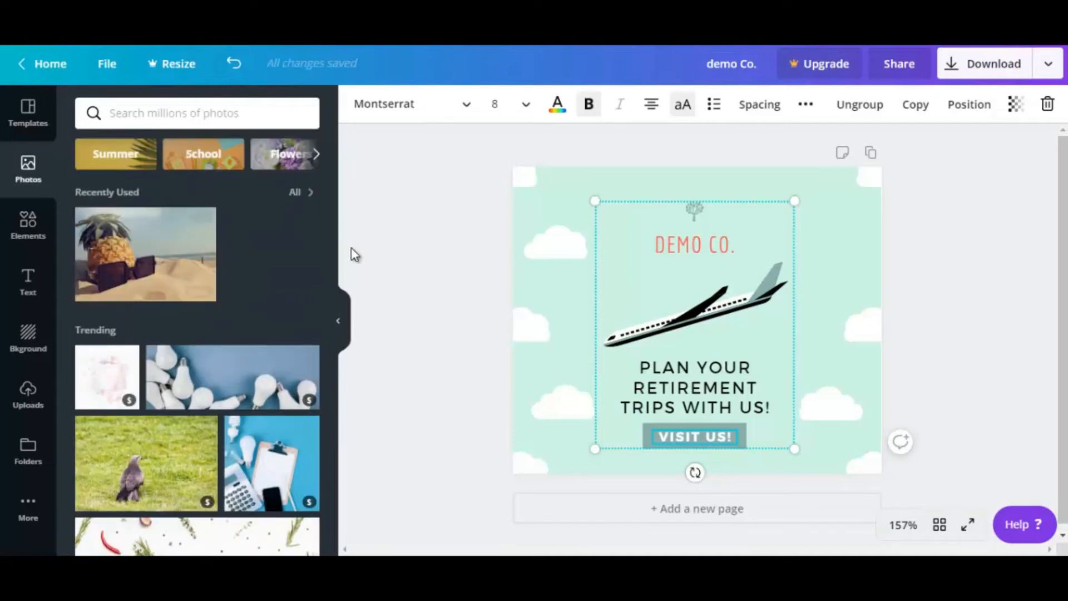
{"action": "left_click_drag", "start_coordinate": [330, 246], "coordinate": [310, 221]}
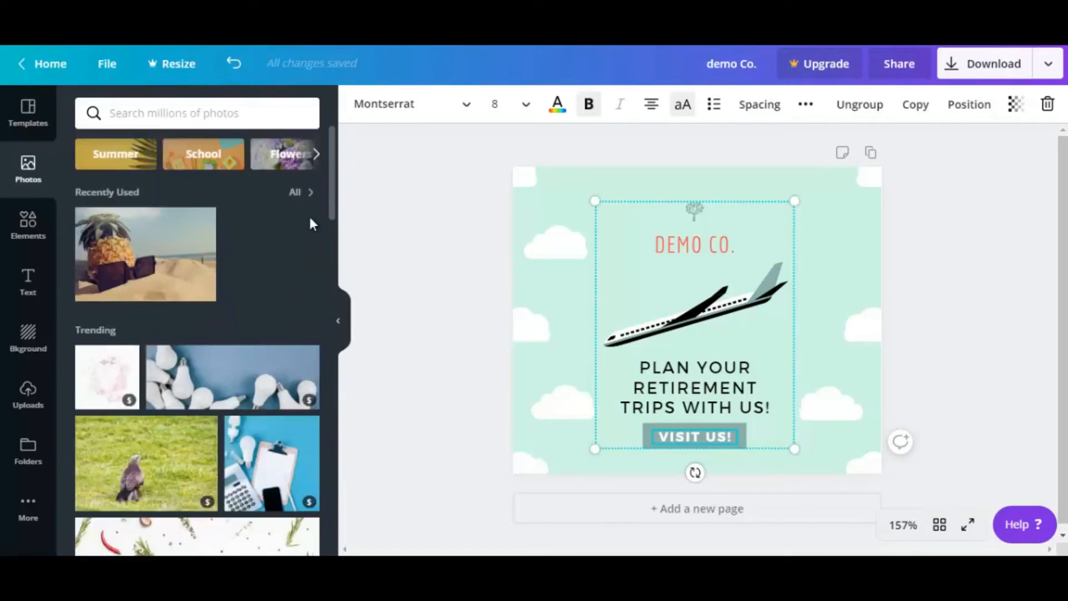
{"action": "left_click", "coordinate": [128, 259]}
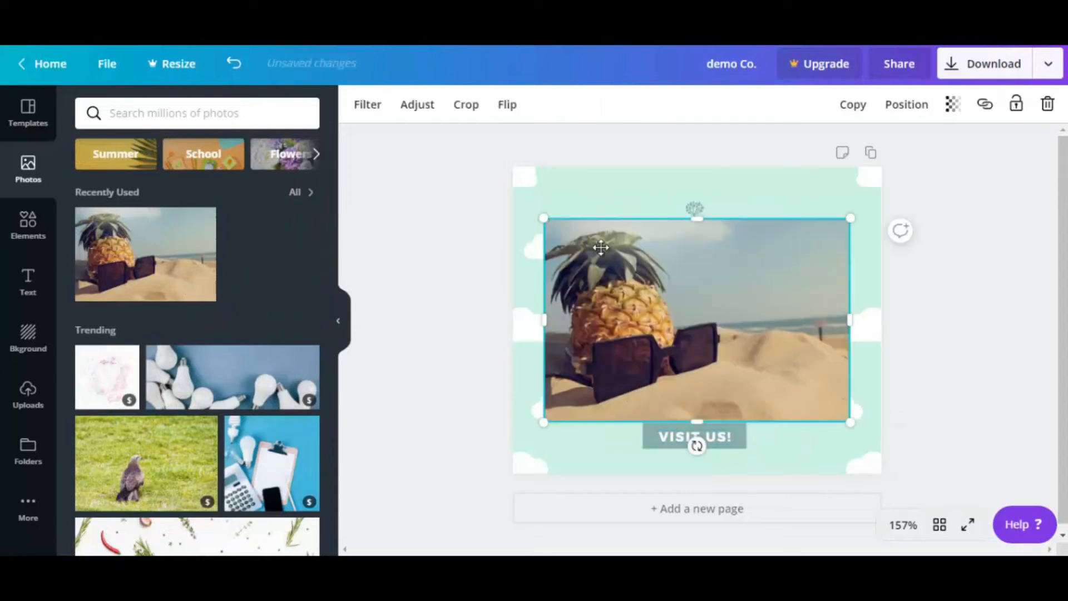
{"action": "left_click_drag", "start_coordinate": [545, 220], "coordinate": [775, 364]}
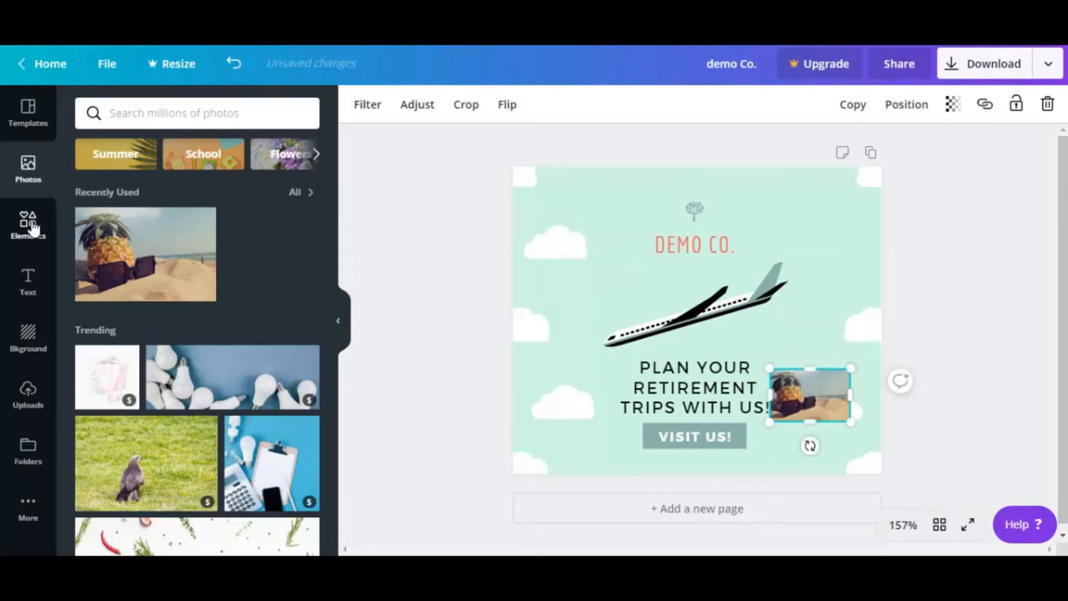
Step: Try out the recently used red heartbeat icon on the ad and delete it
{"action": "left_click", "coordinate": [32, 240]}
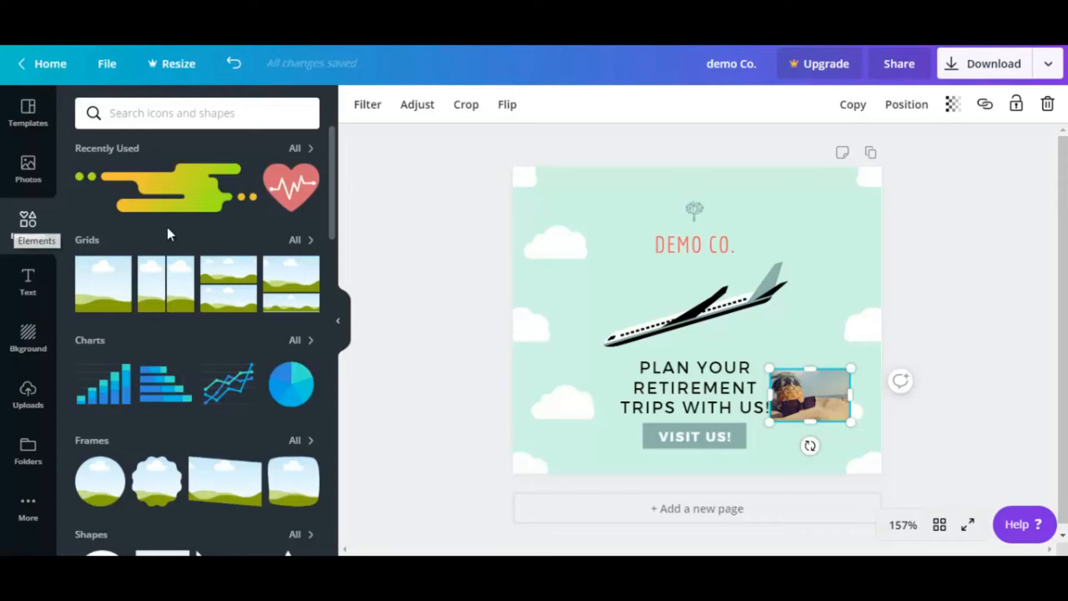
{"action": "left_click", "coordinate": [302, 193]}
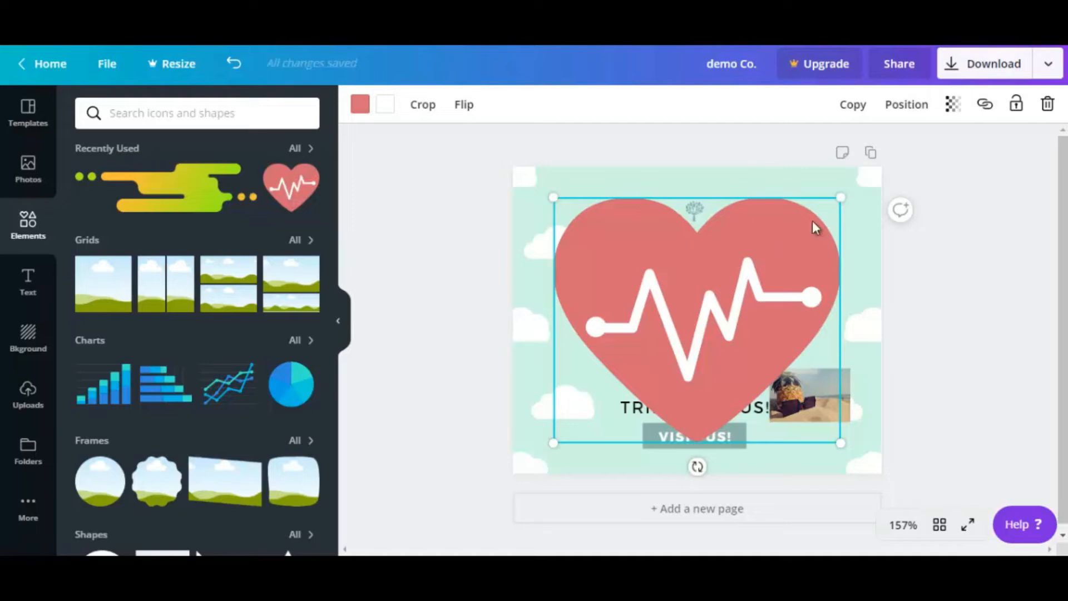
{"action": "left_click", "coordinate": [1048, 105]}
Step: Insert the free solid line and move it down from the airplane onto the tagline text
{"action": "left_click_drag", "start_coordinate": [330, 167], "coordinate": [328, 253]}
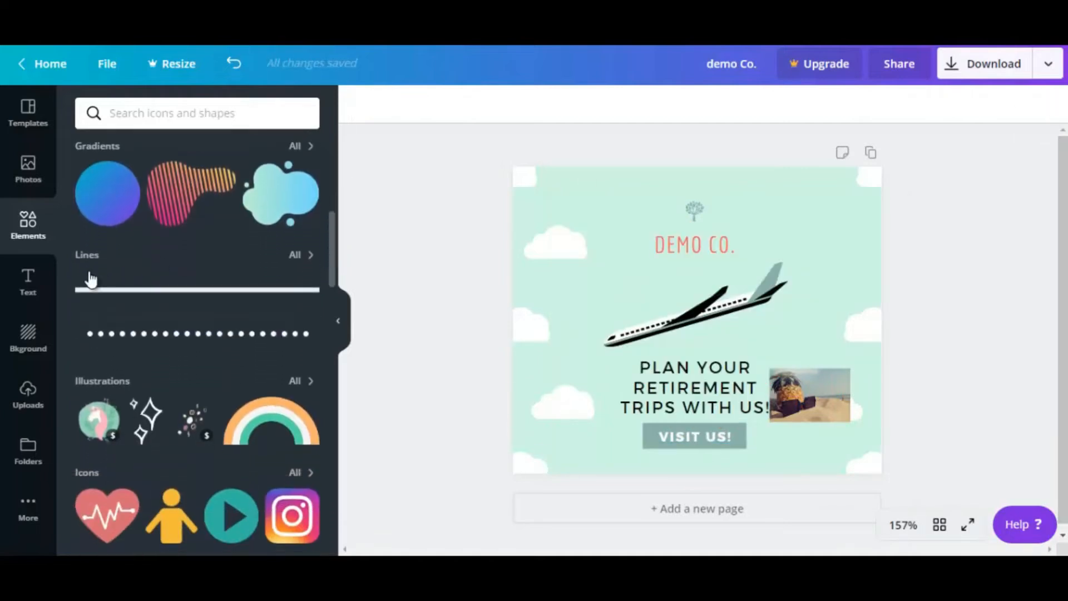
{"action": "left_click", "coordinate": [104, 298]}
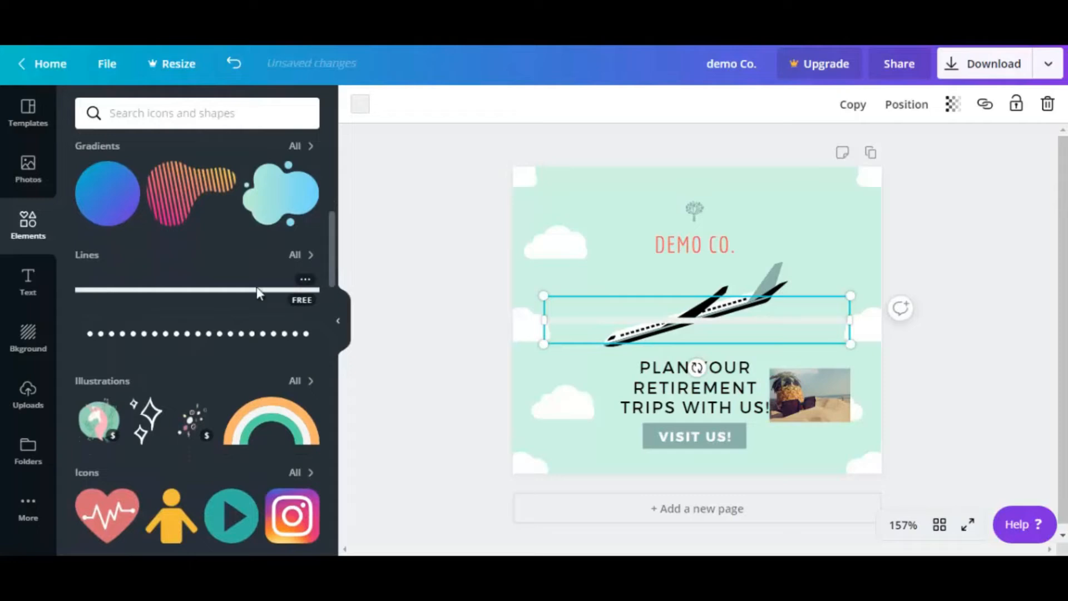
{"action": "left_click_drag", "start_coordinate": [673, 321], "coordinate": [665, 376]}
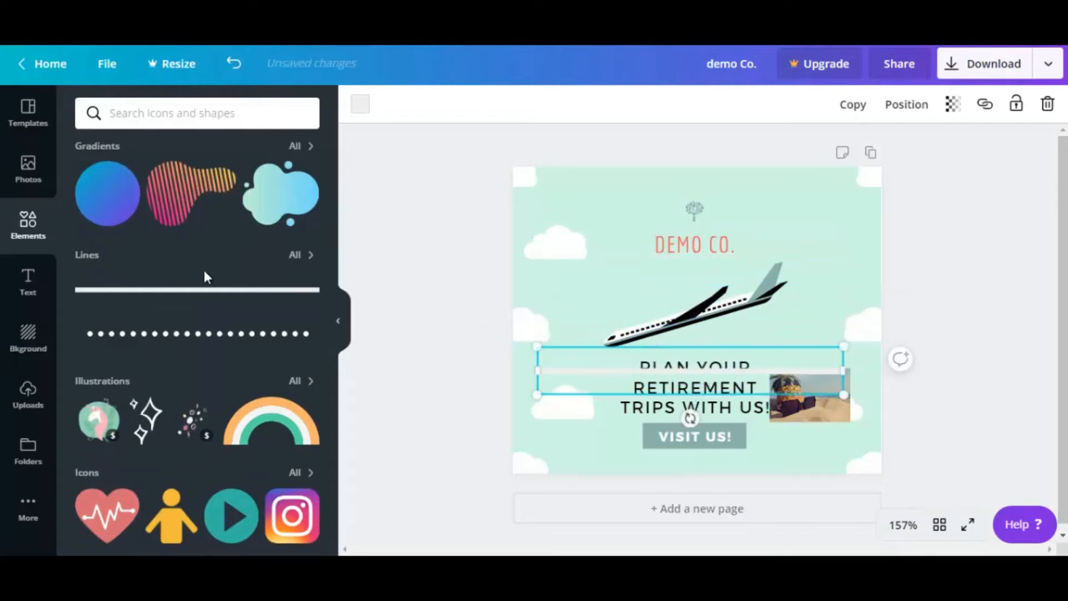
Step: Add a heading text to the ad and replace its placeholder wording with "demo"
{"action": "left_click", "coordinate": [29, 284]}
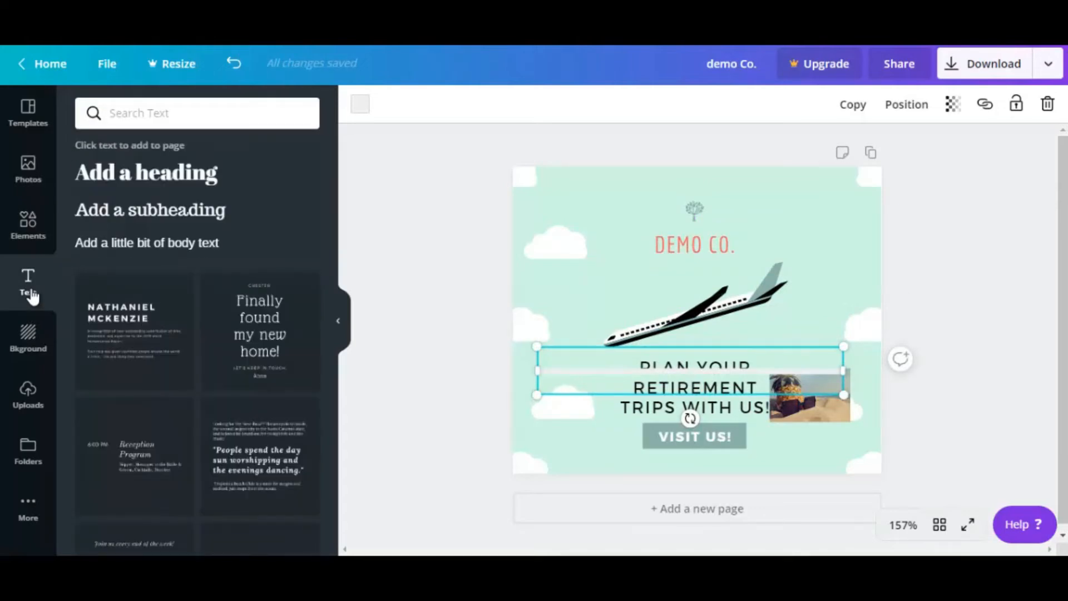
{"action": "left_click", "coordinate": [175, 177]}
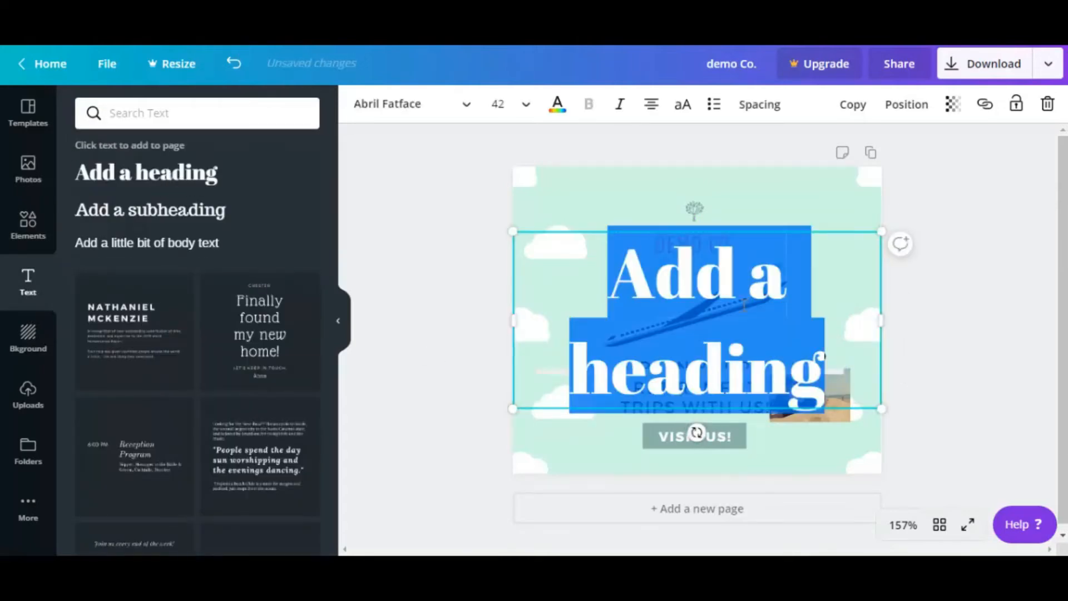
{"action": "left_click", "coordinate": [665, 312]}
{"action": "left_click_drag", "start_coordinate": [624, 279], "coordinate": [820, 365]}
{"action": "type", "text": "demo"}
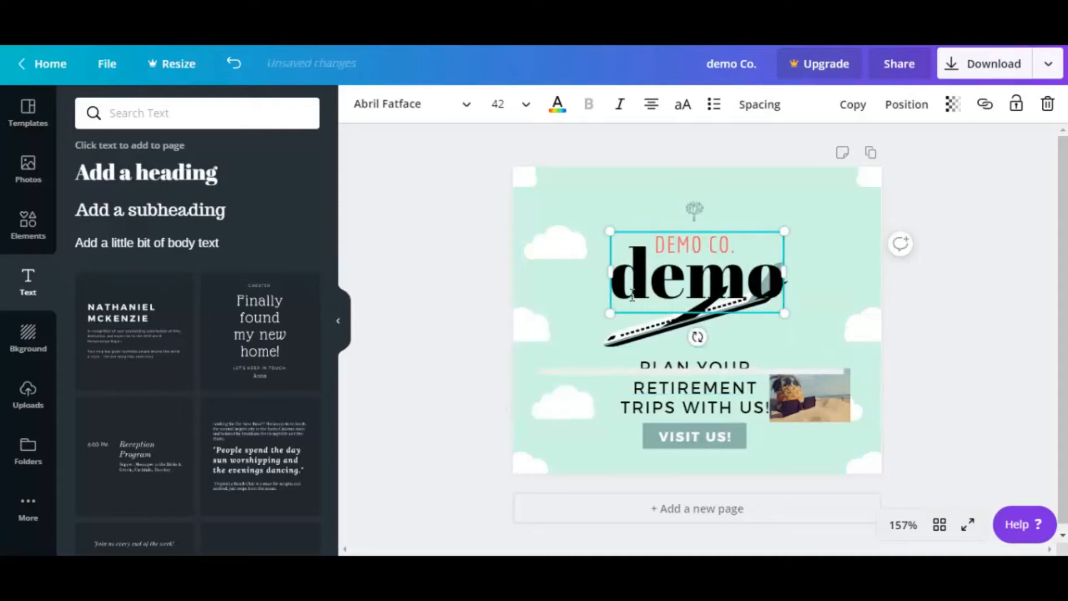
{"action": "left_click", "coordinate": [577, 297]}
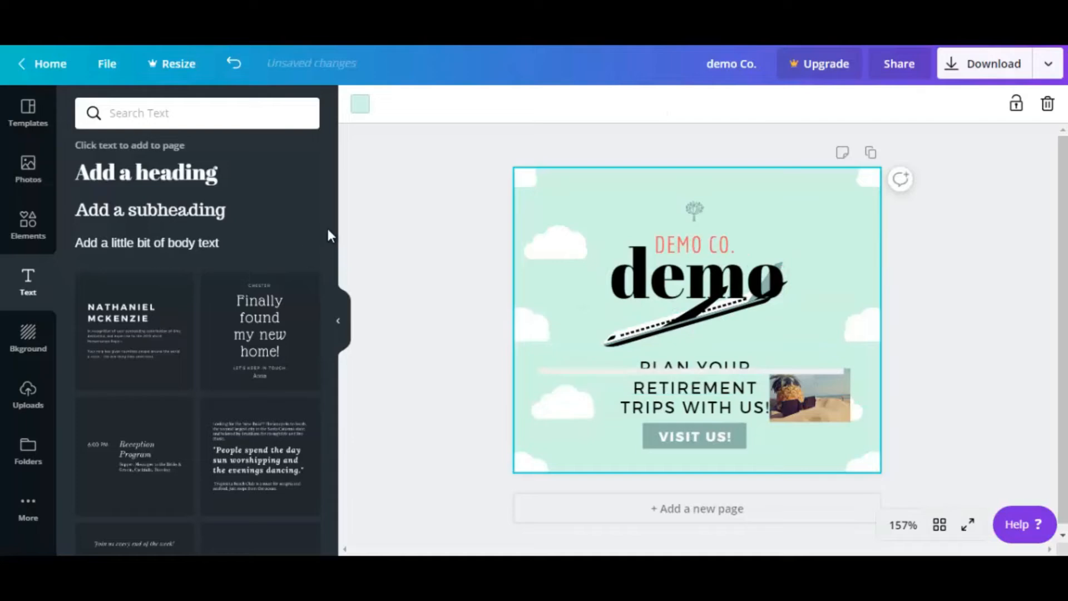
Step: Insert the "Finally found my new home!" text combination onto the ad and delete its main text
{"action": "left_click", "coordinate": [266, 337]}
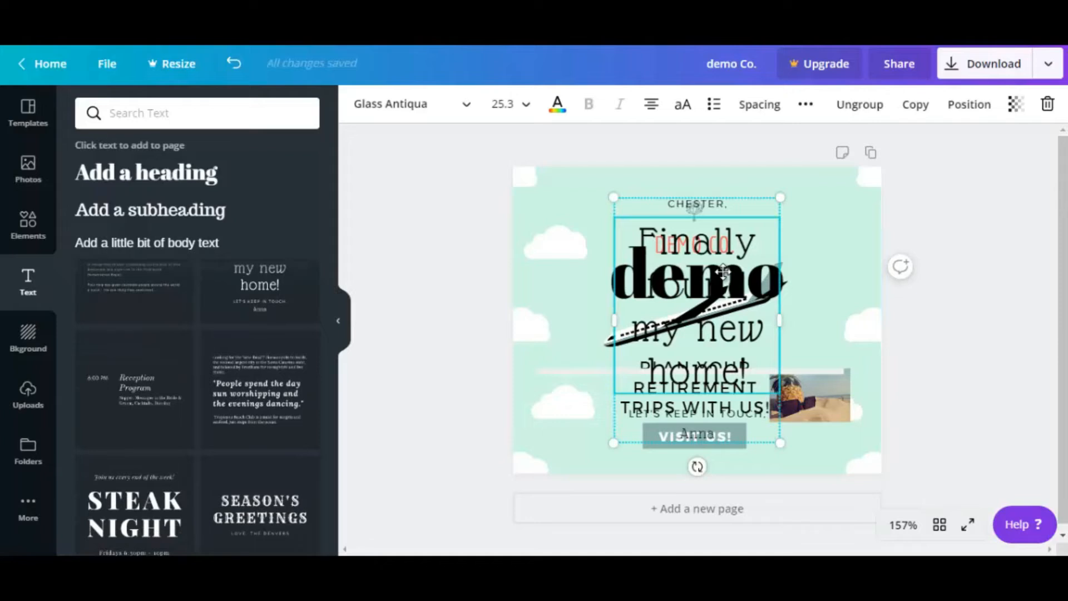
{"action": "left_click", "coordinate": [1049, 105]}
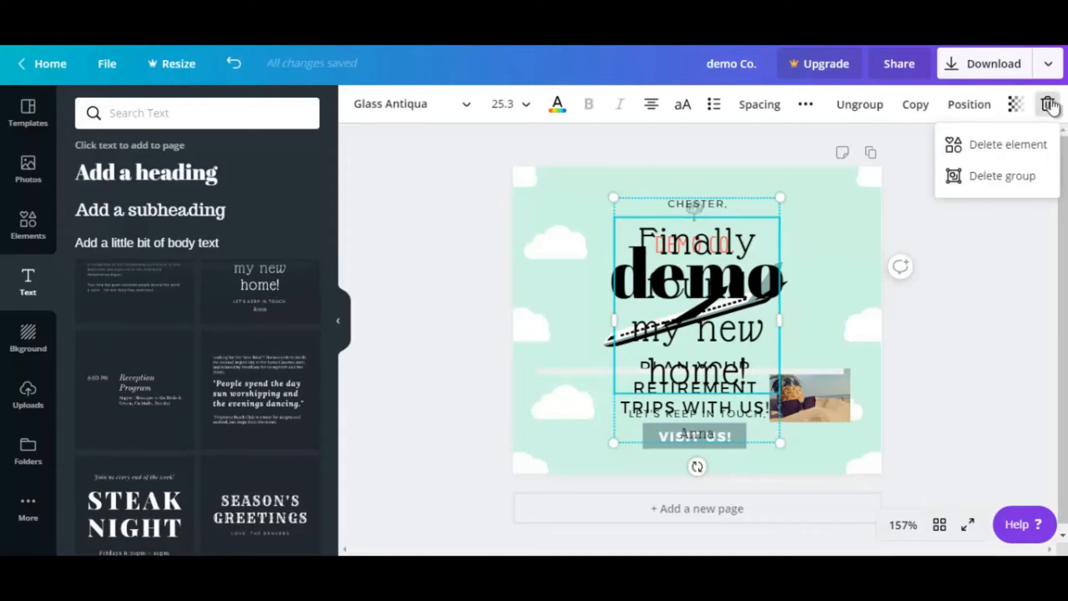
{"action": "left_click", "coordinate": [1002, 176]}
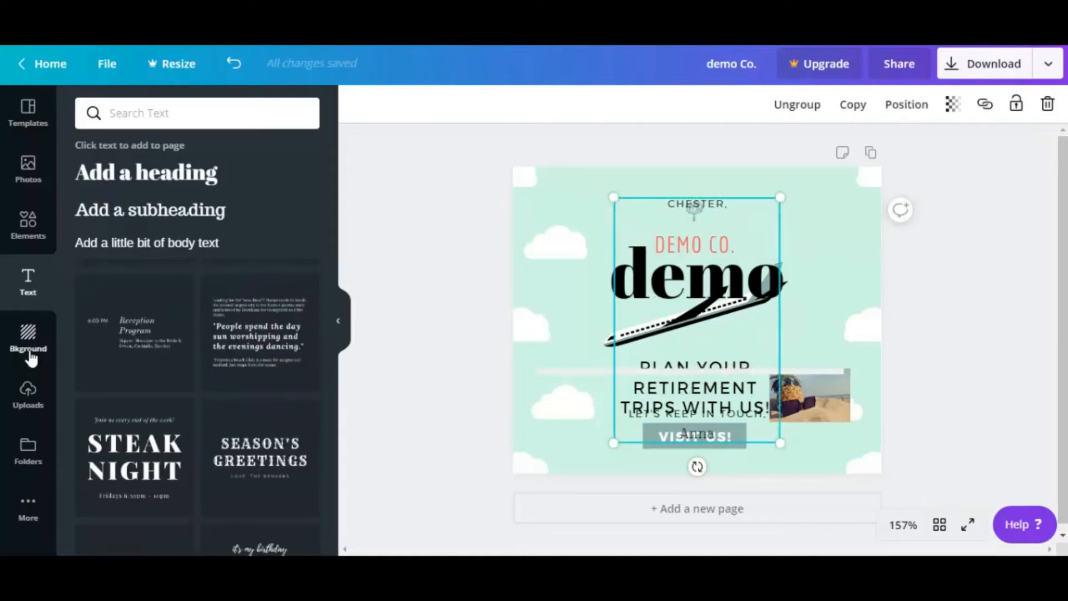
Step: Replace the ad's background with the starry night sky photo and view the photo and design folder options
{"action": "left_click", "coordinate": [28, 340]}
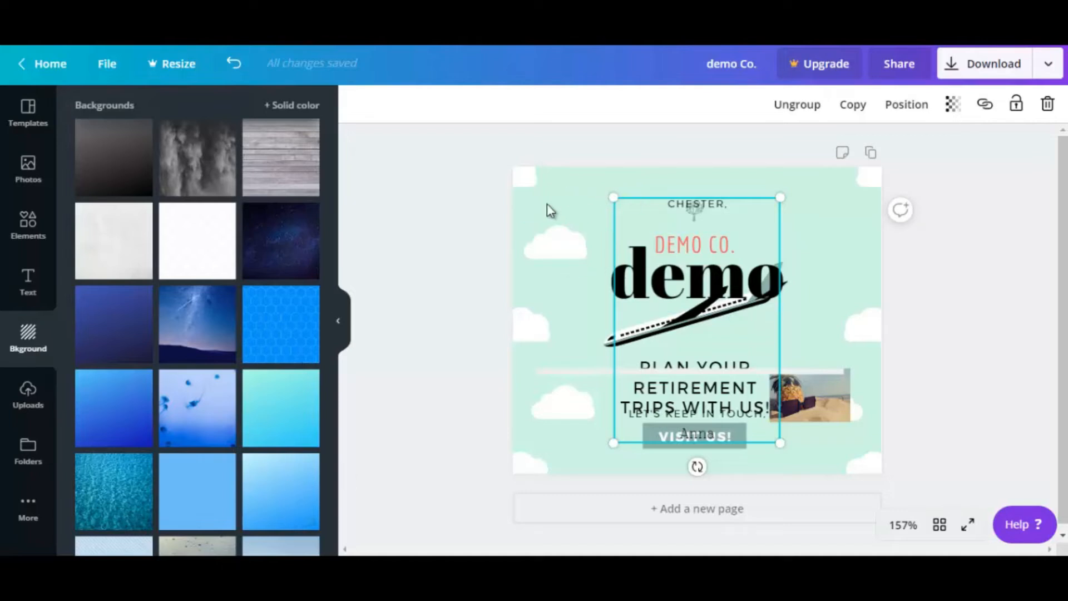
{"action": "left_click", "coordinate": [212, 319]}
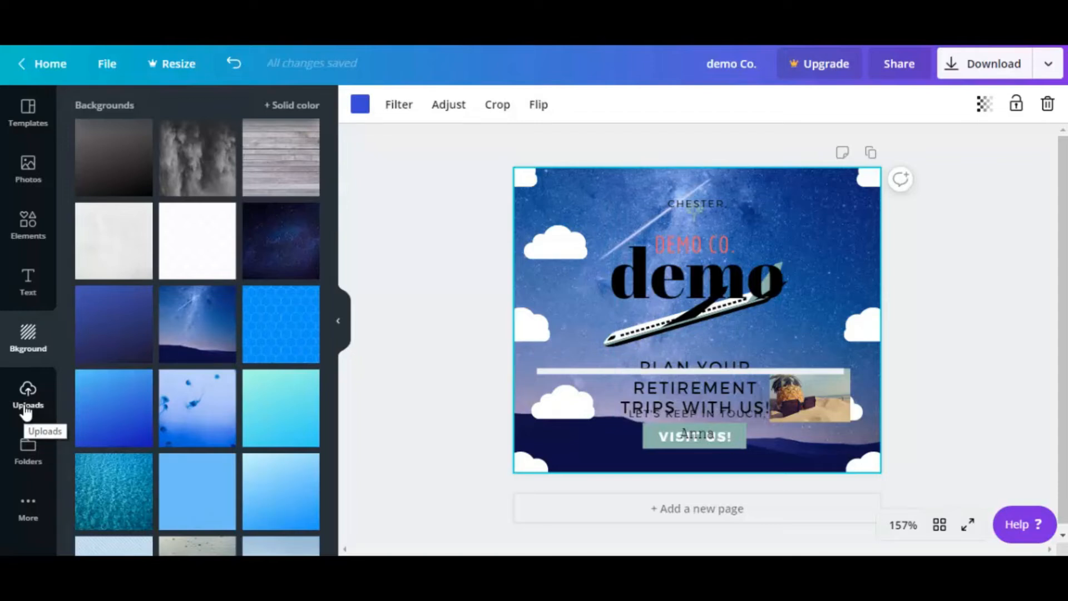
{"action": "left_click", "coordinate": [29, 452]}
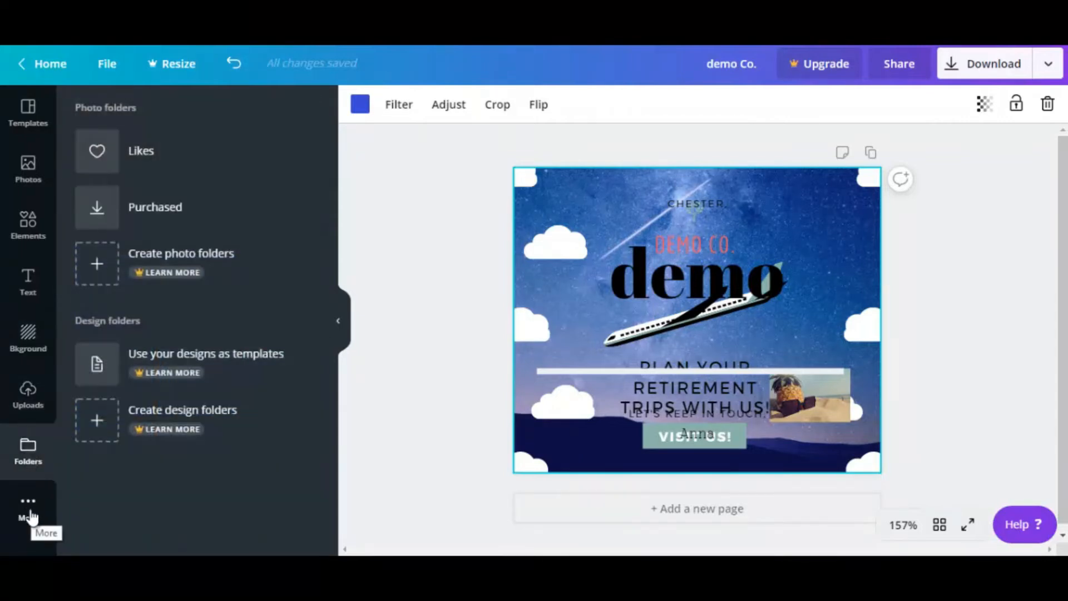
Step: Open GIPHY from the list of additional apps and insert the baby penguin GIF into the ad
{"action": "left_click", "coordinate": [31, 524]}
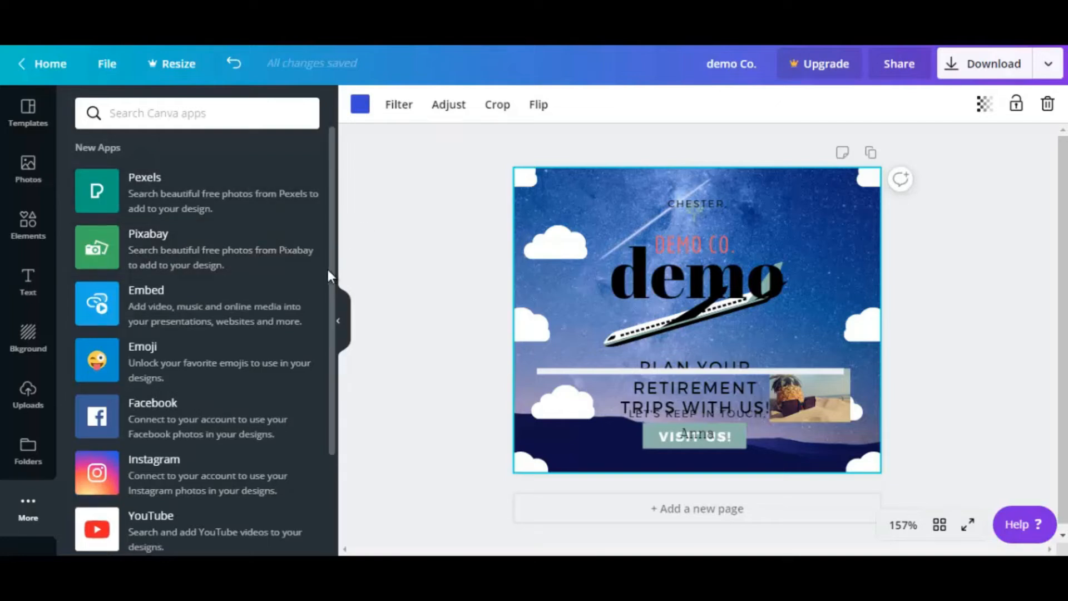
{"action": "scroll", "coordinate": [328, 269], "scroll_direction": "down", "scroll_amount": 1}
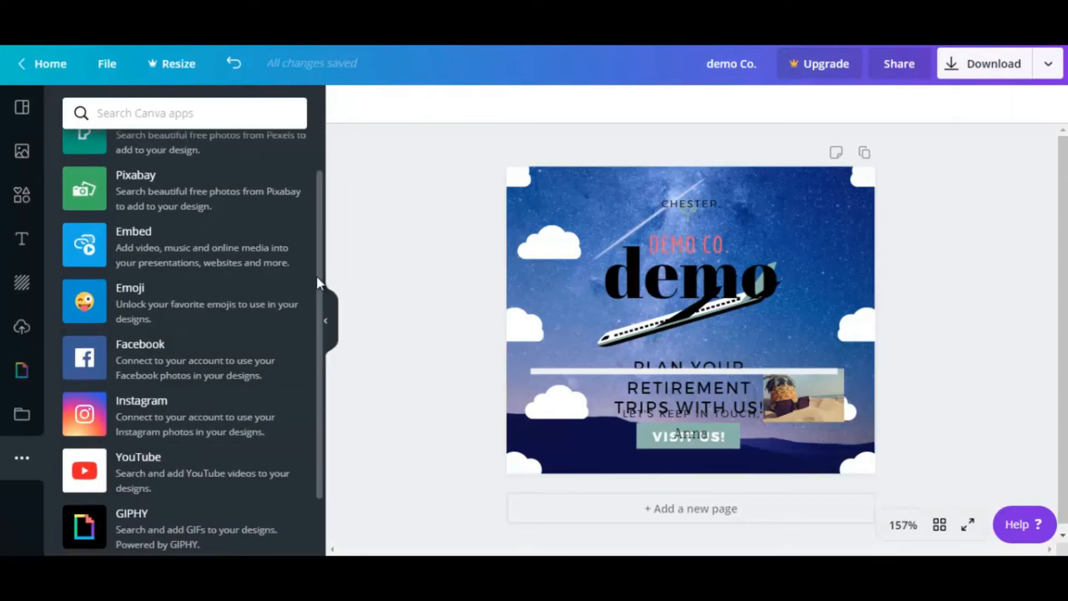
{"action": "left_click_drag", "start_coordinate": [318, 282], "coordinate": [313, 338]}
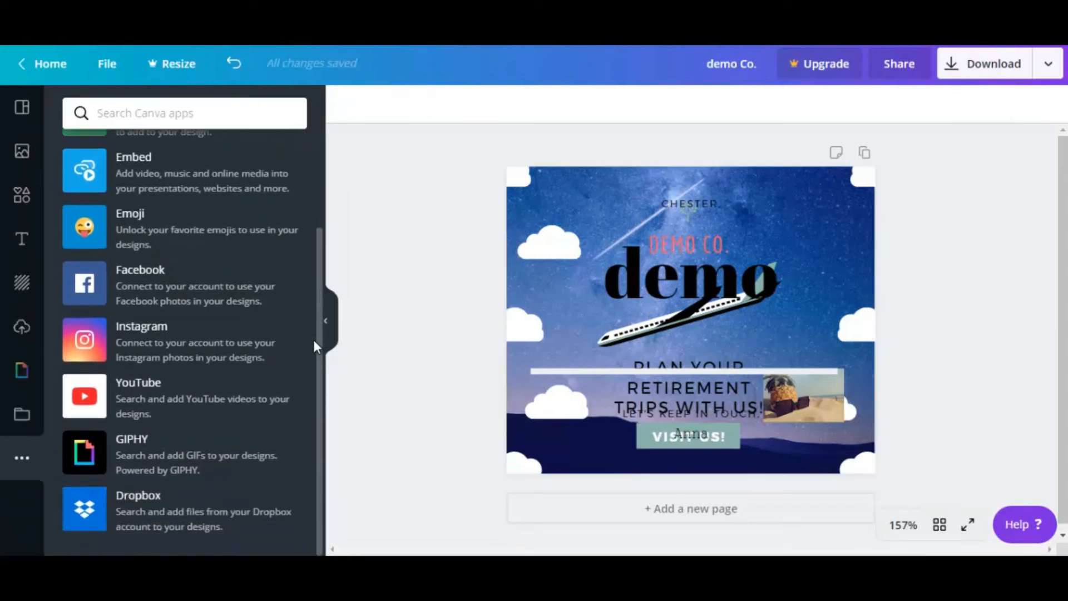
{"action": "left_click", "coordinate": [142, 458]}
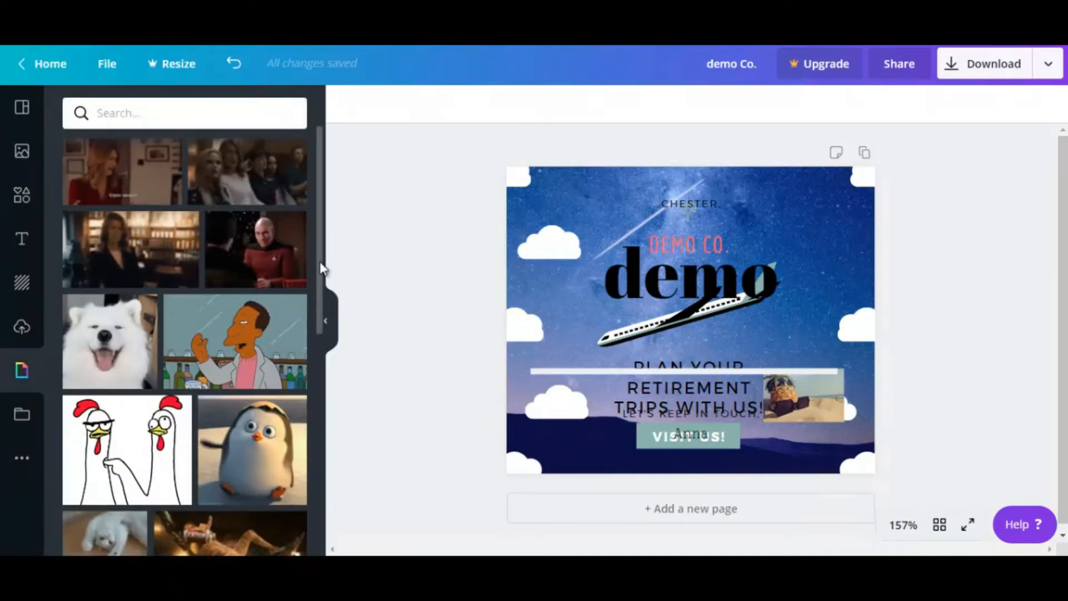
{"action": "left_click_drag", "start_coordinate": [320, 270], "coordinate": [317, 330]}
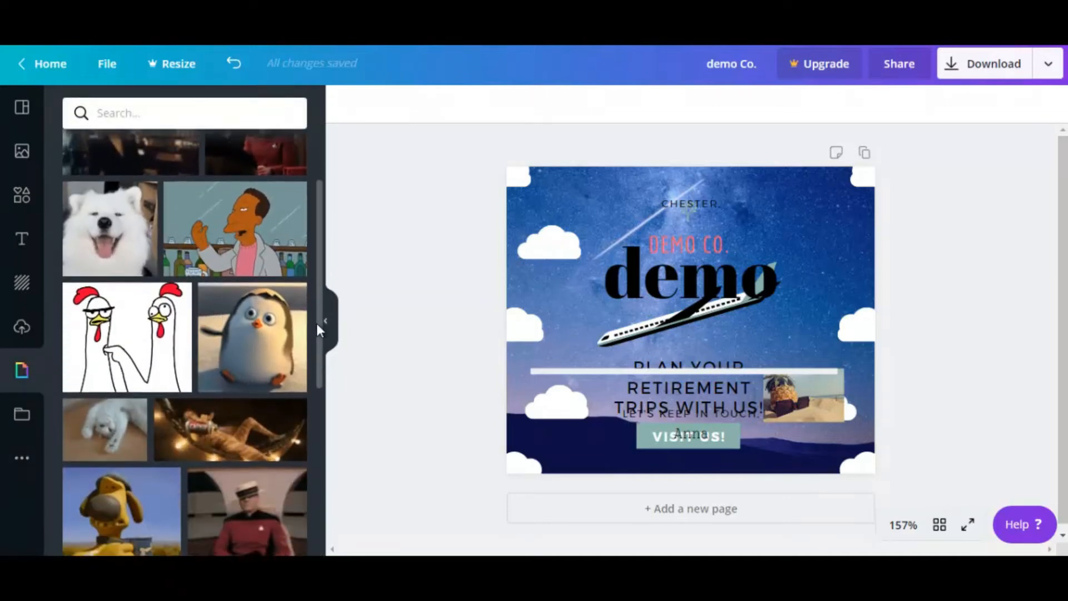
{"action": "left_click", "coordinate": [267, 324]}
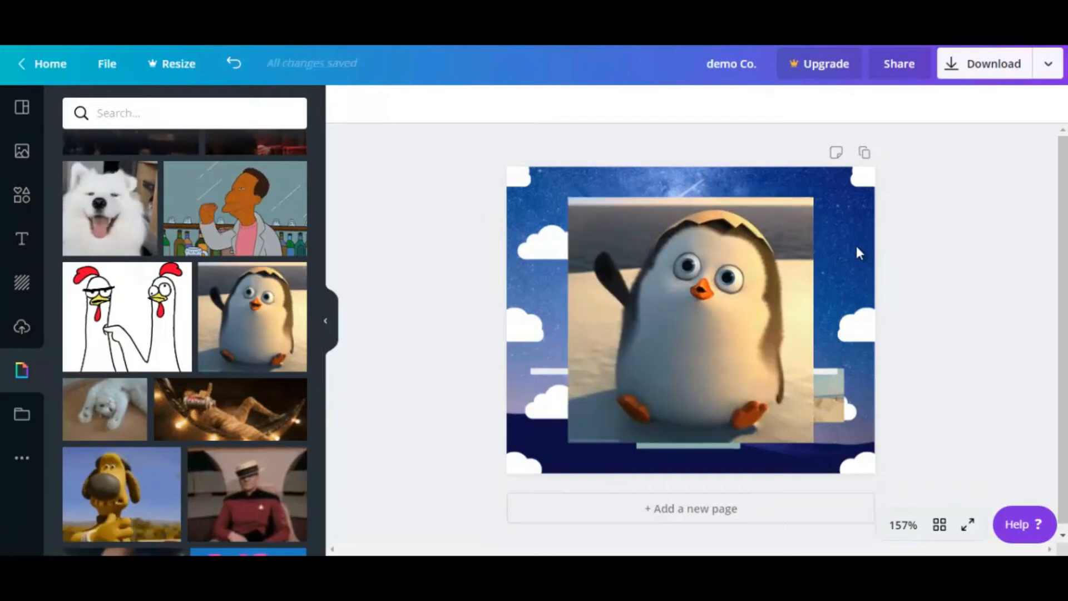
Step: Shrink the penguin GIF from its upper-right corner and shift it toward the ad's left side
{"action": "left_click", "coordinate": [807, 203]}
{"action": "left_click_drag", "start_coordinate": [814, 198], "coordinate": [703, 373]}
{"action": "left_click_drag", "start_coordinate": [637, 377], "coordinate": [586, 370]}
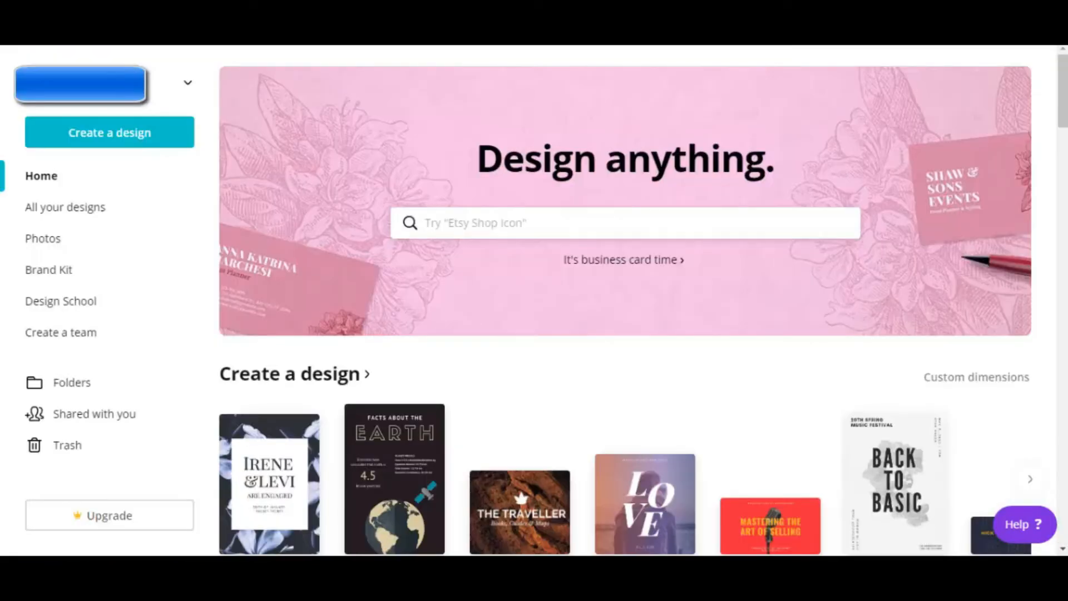
Step: Review the suggested design types offered for creating a new design, then dismiss the list
{"action": "left_click", "coordinate": [136, 142]}
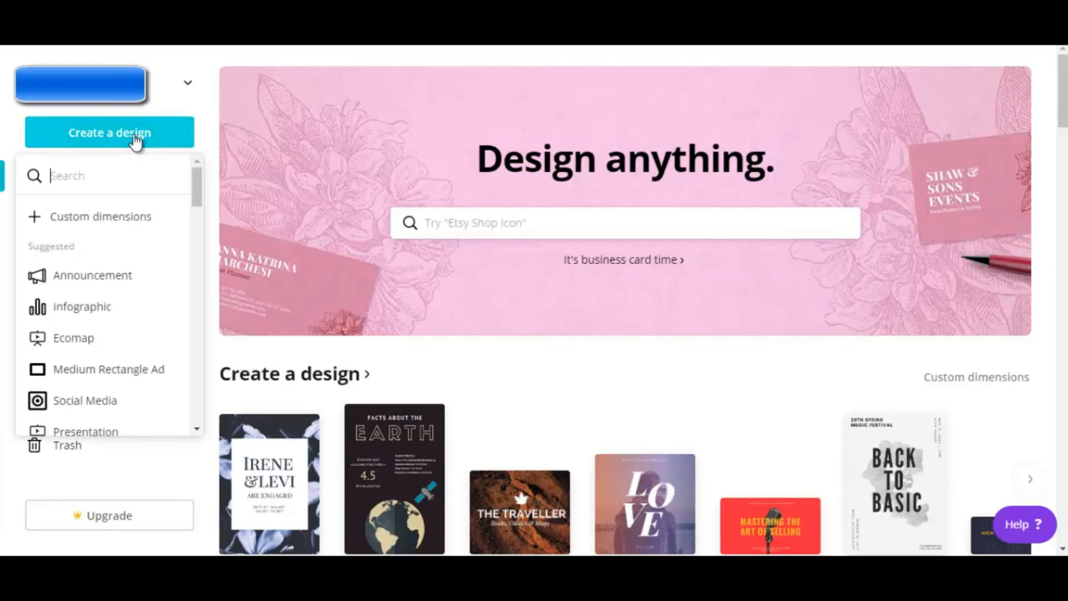
{"action": "mouse_move", "coordinate": [198, 182]}
{"action": "left_mouse_down"}
{"action": "mouse_move", "coordinate": [198, 363]}
{"action": "mouse_move", "coordinate": [189, 176]}
{"action": "left_mouse_up"}
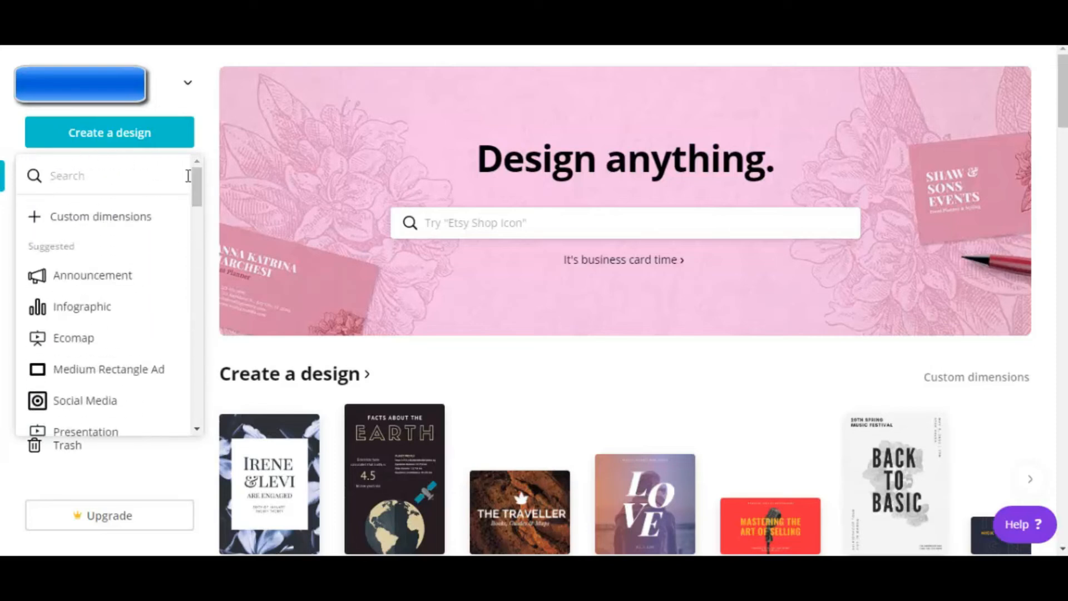
{"action": "left_click", "coordinate": [321, 356]}
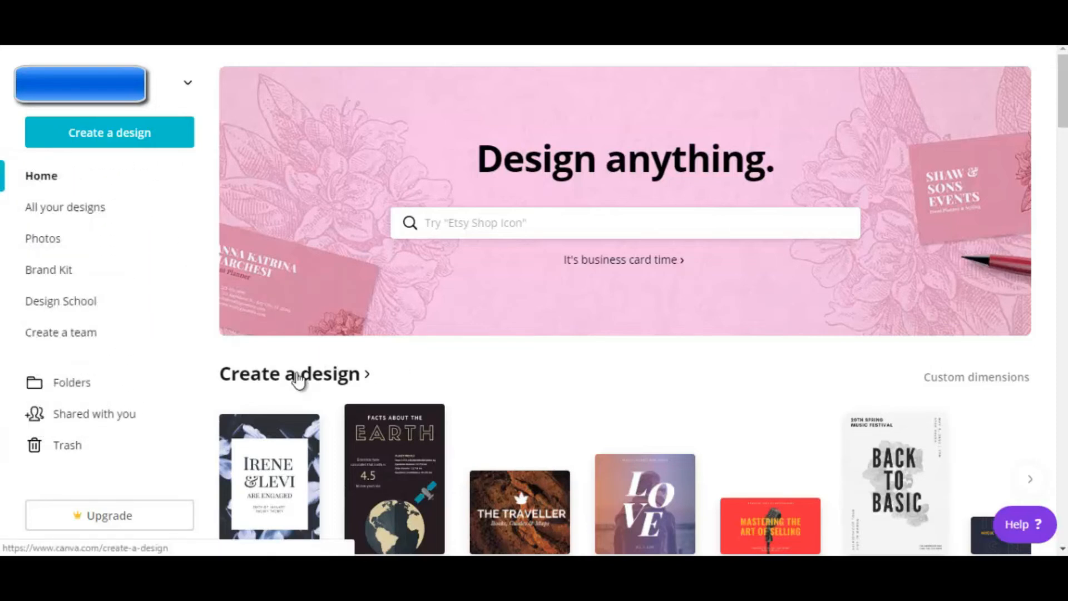
Step: Open the full catalogue of design types and browse the Print with Canva formats
{"action": "left_click", "coordinate": [299, 374]}
{"action": "mouse_move", "coordinate": [1064, 111]}
{"action": "left_mouse_down"}
{"action": "mouse_move", "coordinate": [1065, 445]}
{"action": "mouse_move", "coordinate": [1065, 122]}
{"action": "left_mouse_up"}
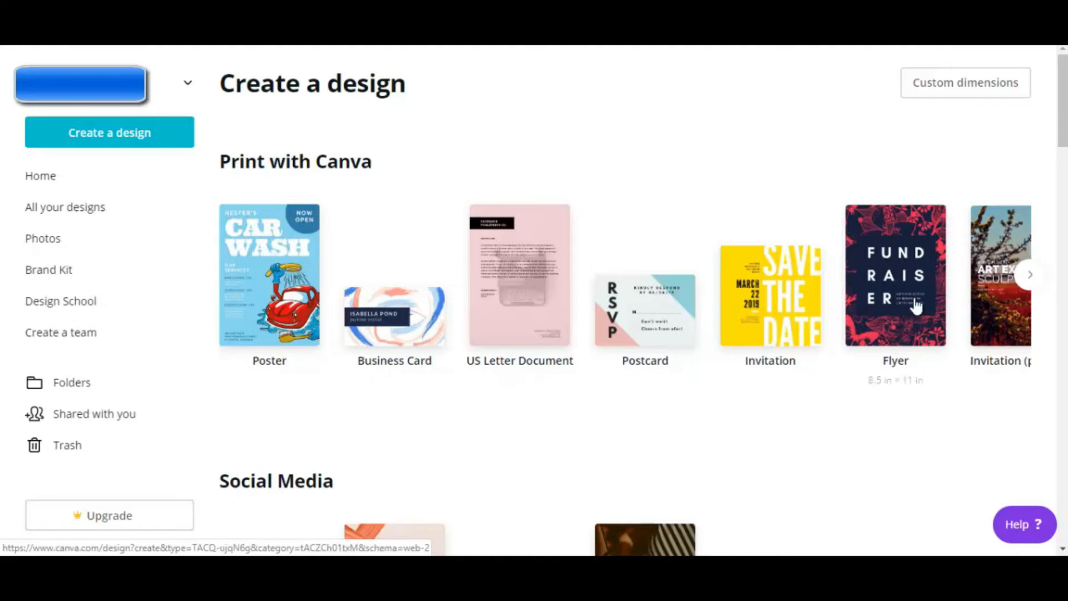
{"action": "left_click", "coordinate": [1033, 271]}
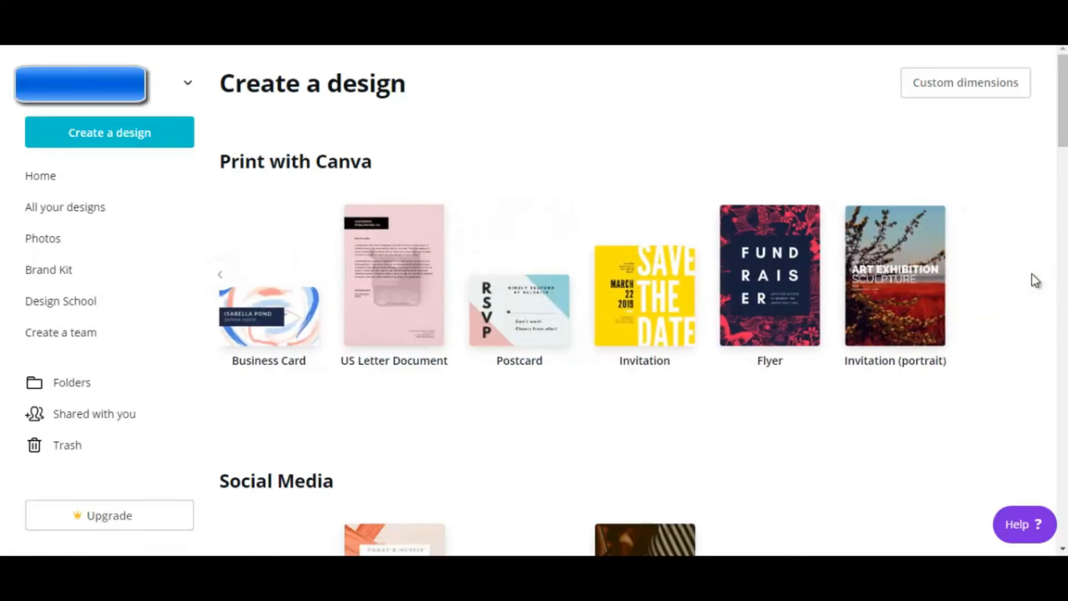
Step: Browse the whole row of Social Media design formats through to its last entries
{"action": "scroll", "coordinate": [1032, 275], "scroll_direction": "down", "scroll_amount": 1}
{"action": "scroll", "coordinate": [463, 315], "scroll_direction": "down", "scroll_amount": 5}
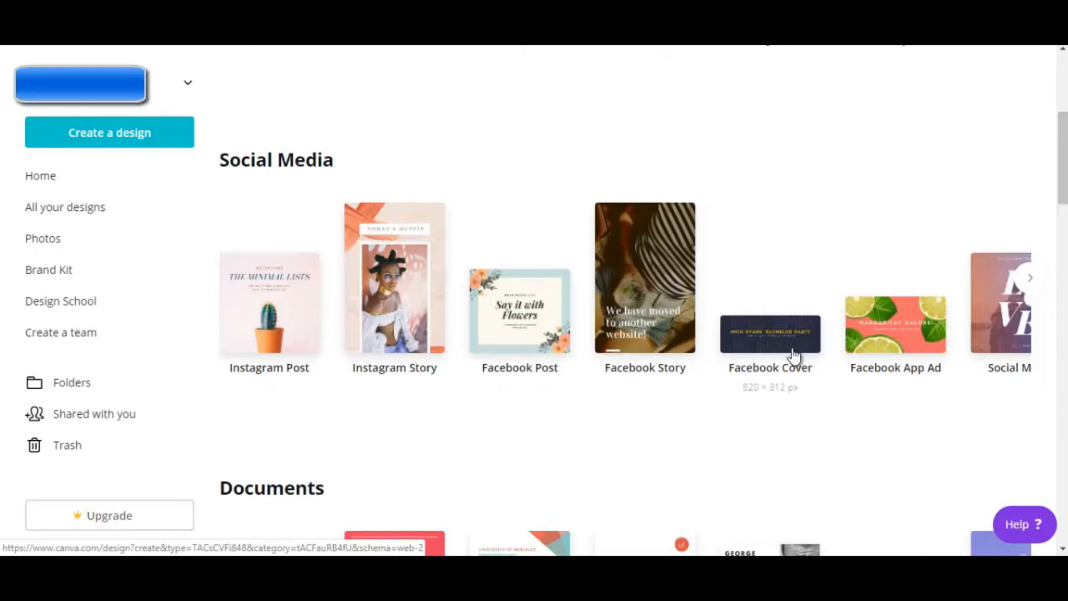
{"action": "left_click", "coordinate": [1030, 283]}
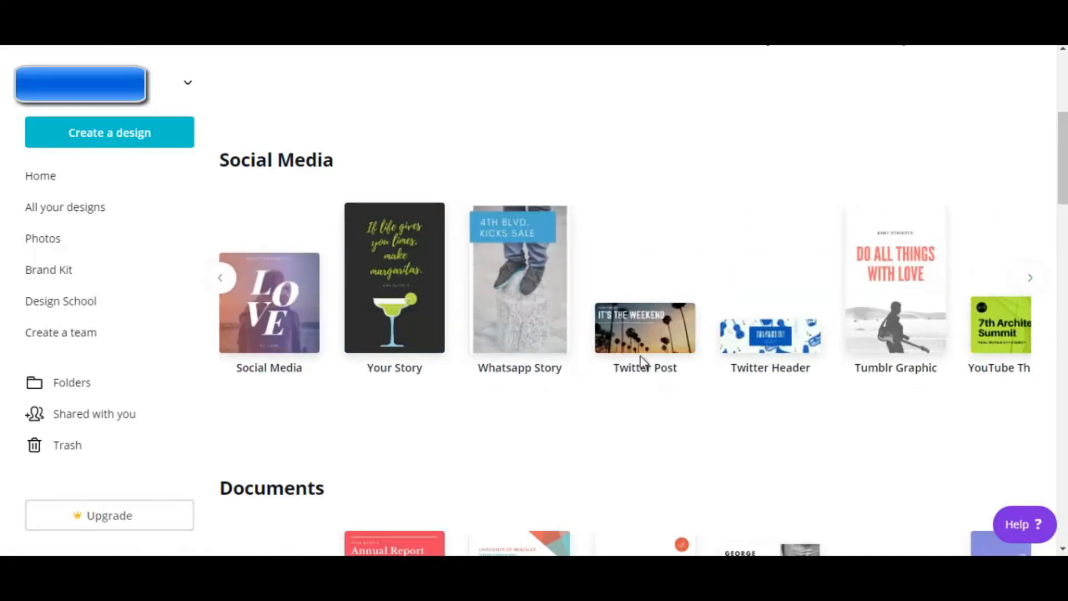
{"action": "left_click", "coordinate": [1029, 284]}
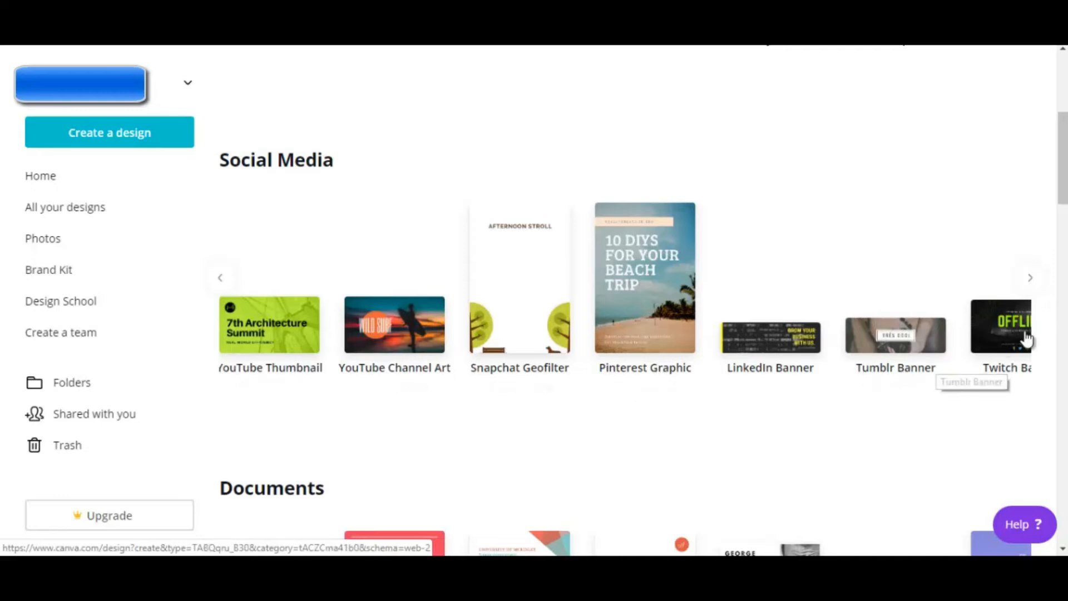
{"action": "left_click", "coordinate": [1035, 284]}
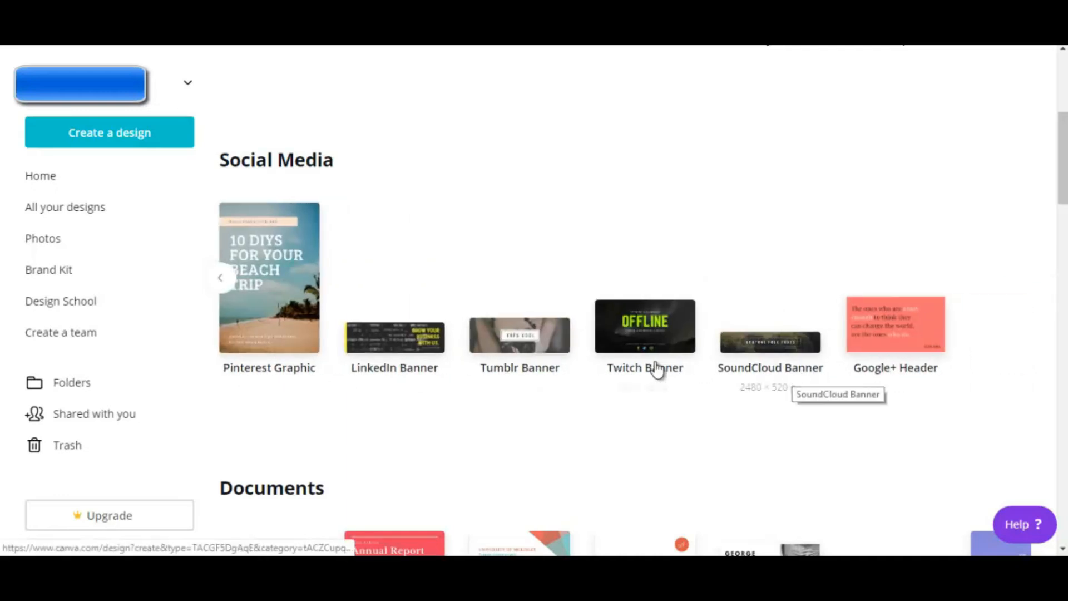
Step: Look through the design formats in the Documents and Personal categories
{"action": "left_click_drag", "start_coordinate": [1065, 191], "coordinate": [1066, 259]}
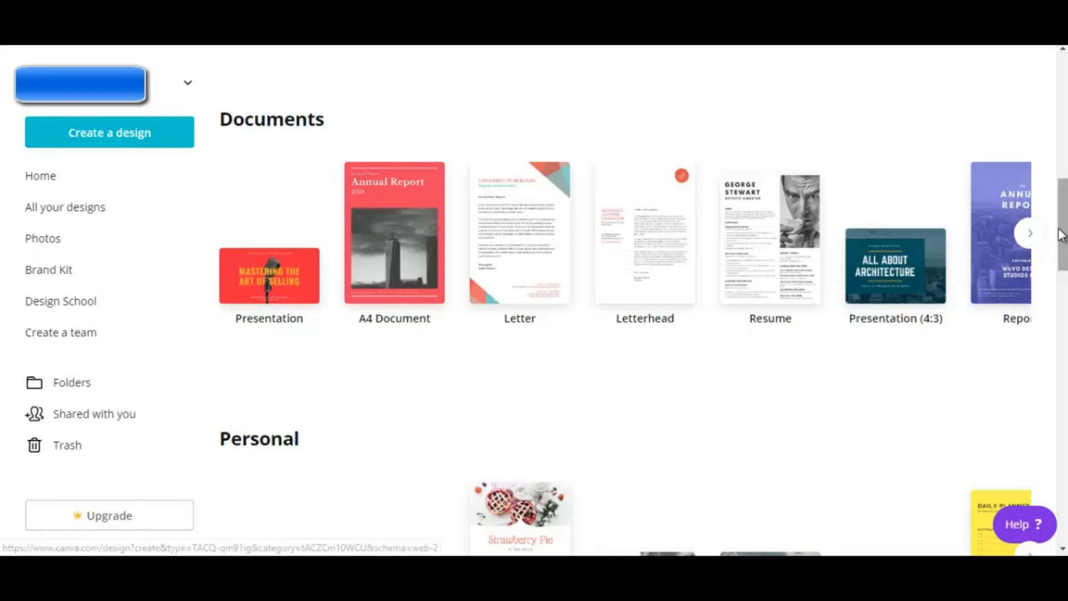
{"action": "left_click", "coordinate": [1029, 233]}
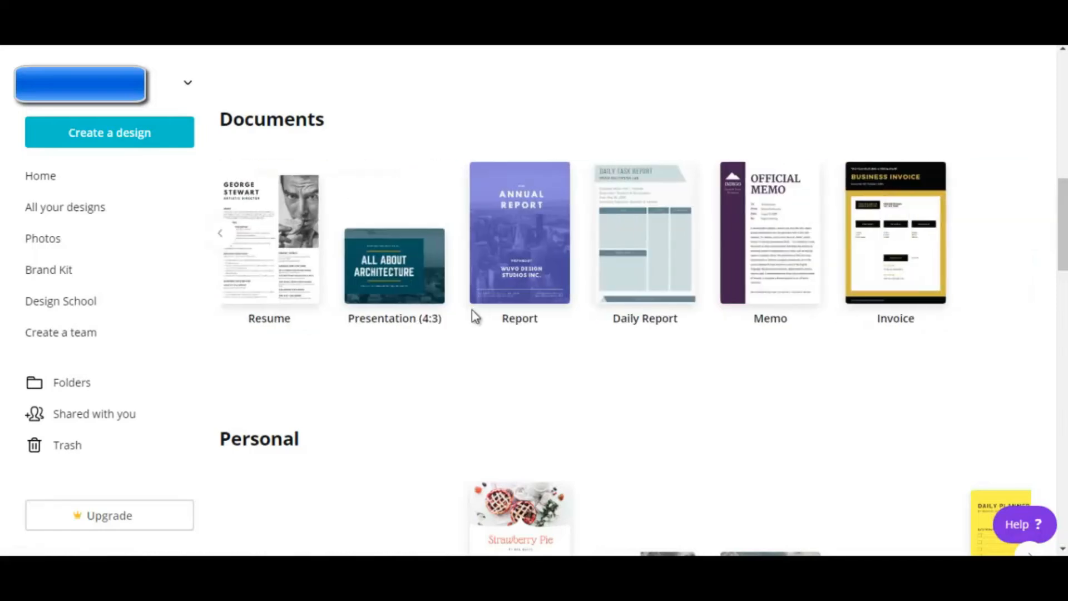
{"action": "left_click_drag", "start_coordinate": [1064, 246], "coordinate": [1066, 303]}
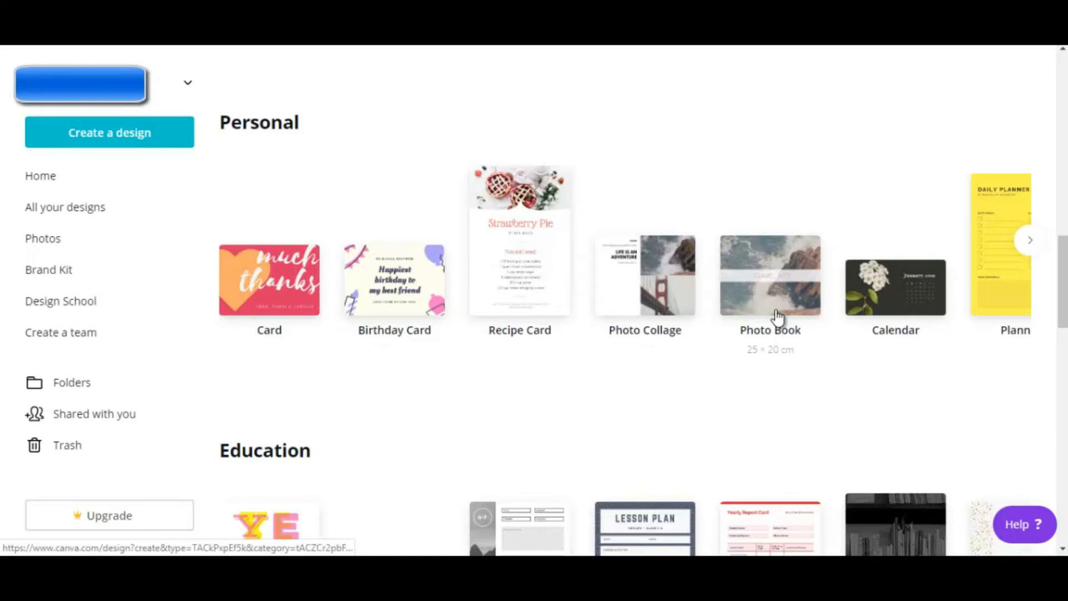
{"action": "left_click", "coordinate": [1030, 240]}
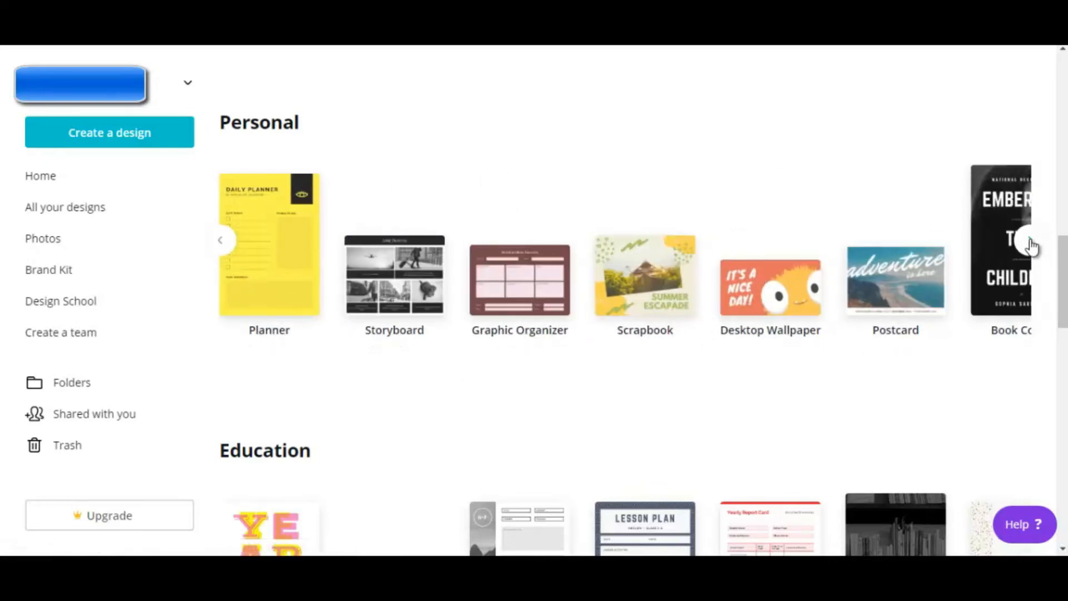
{"action": "left_click", "coordinate": [1030, 243]}
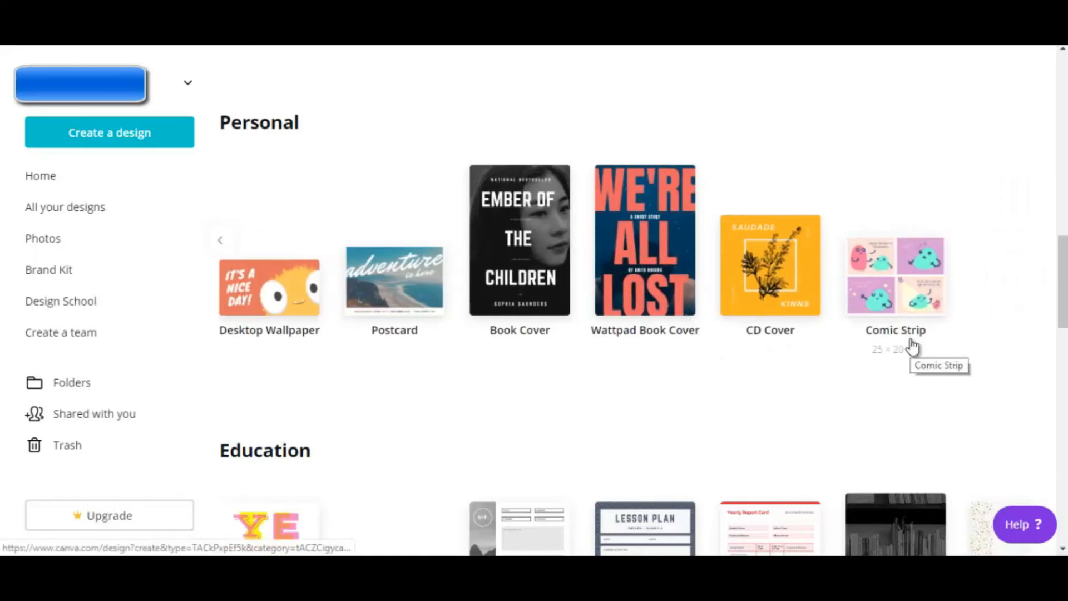
Step: Look through the design formats in the Education and Marketing categories, including the entries further along each row
{"action": "scroll", "coordinate": [313, 187], "scroll_direction": "down", "scroll_amount": 5}
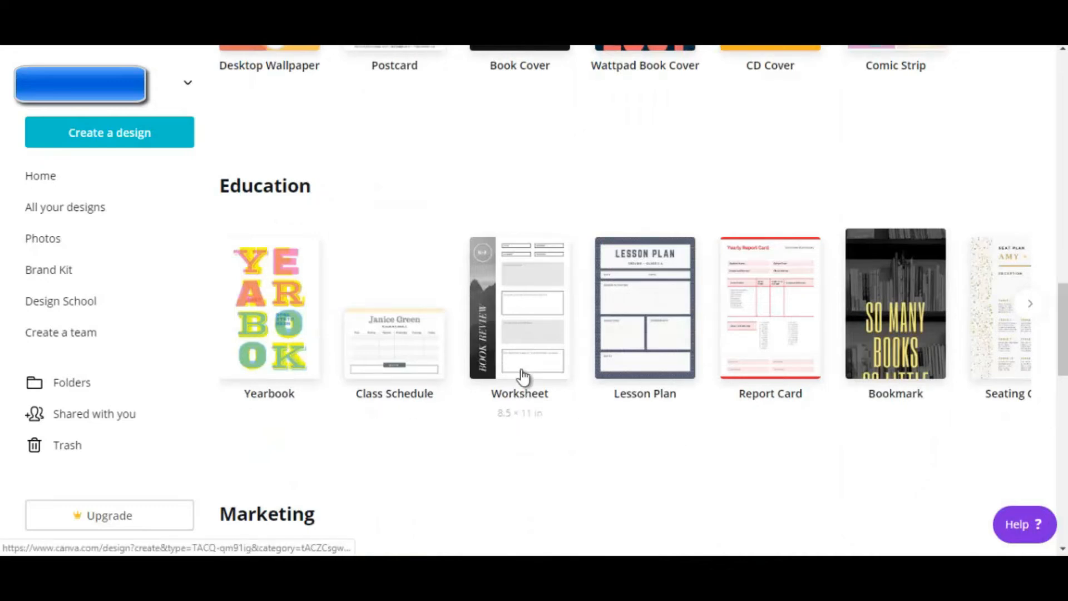
{"action": "left_click", "coordinate": [1030, 304]}
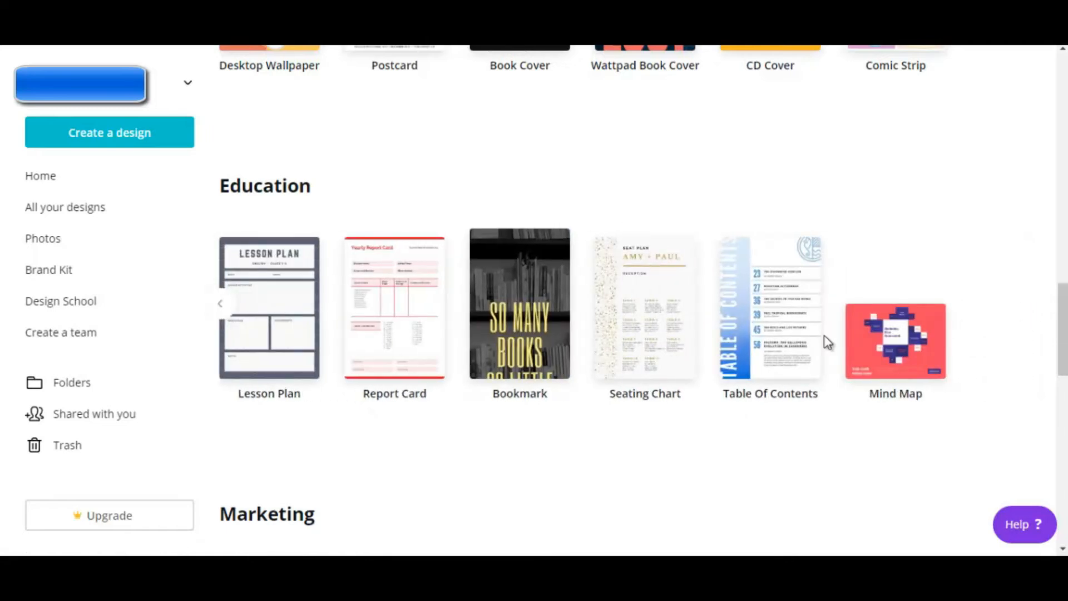
{"action": "left_click_drag", "start_coordinate": [1060, 362], "coordinate": [1059, 419]}
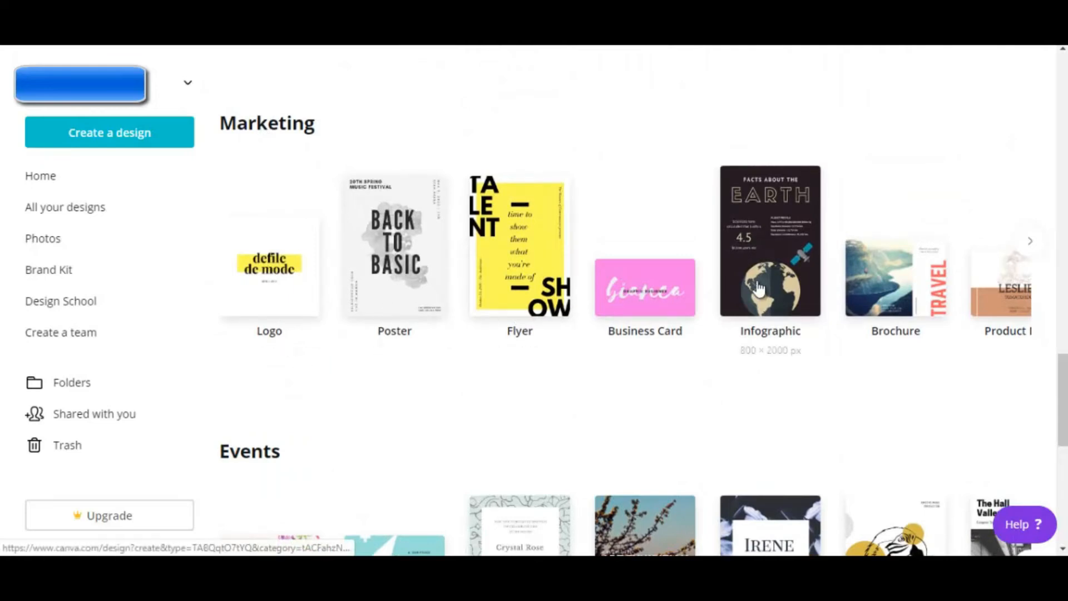
{"action": "left_click", "coordinate": [1030, 245]}
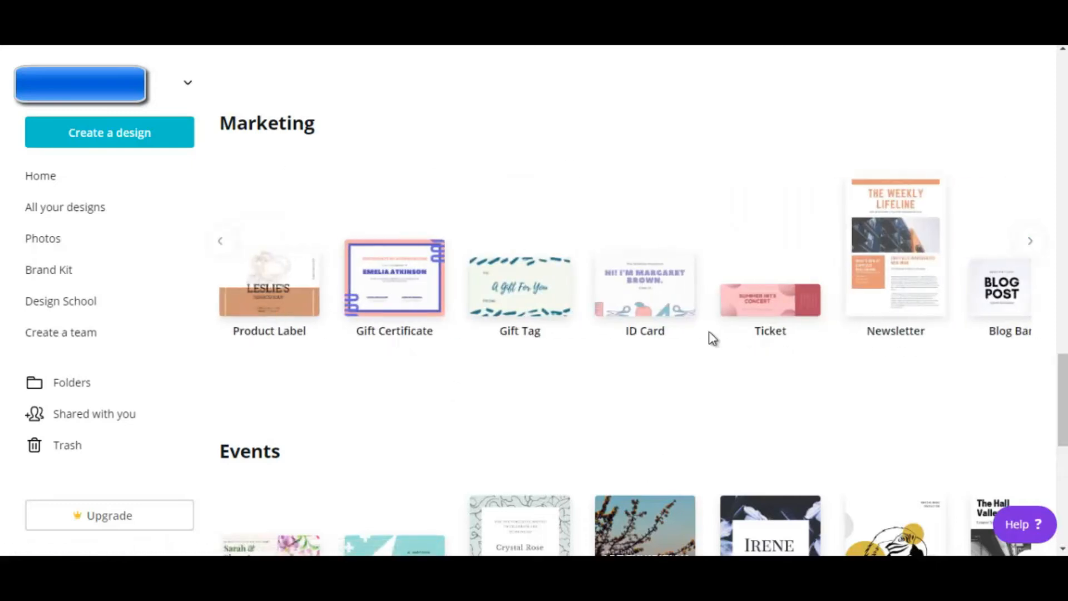
Step: Browse the whole row of Events design formats and continue to the Ads category
{"action": "scroll", "coordinate": [278, 245], "scroll_direction": "down", "scroll_amount": 5}
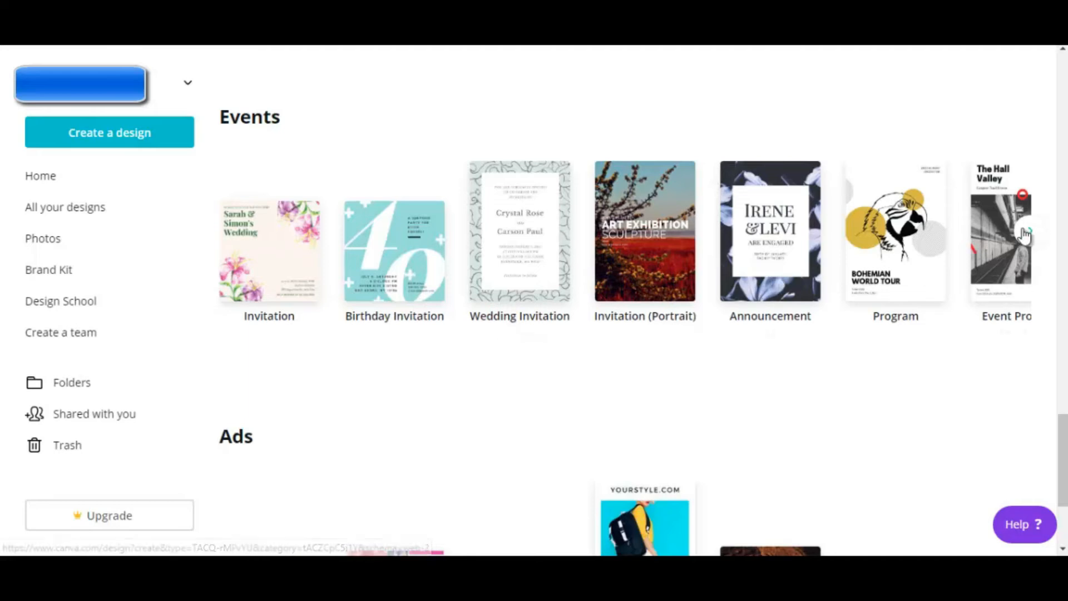
{"action": "left_click", "coordinate": [1028, 232]}
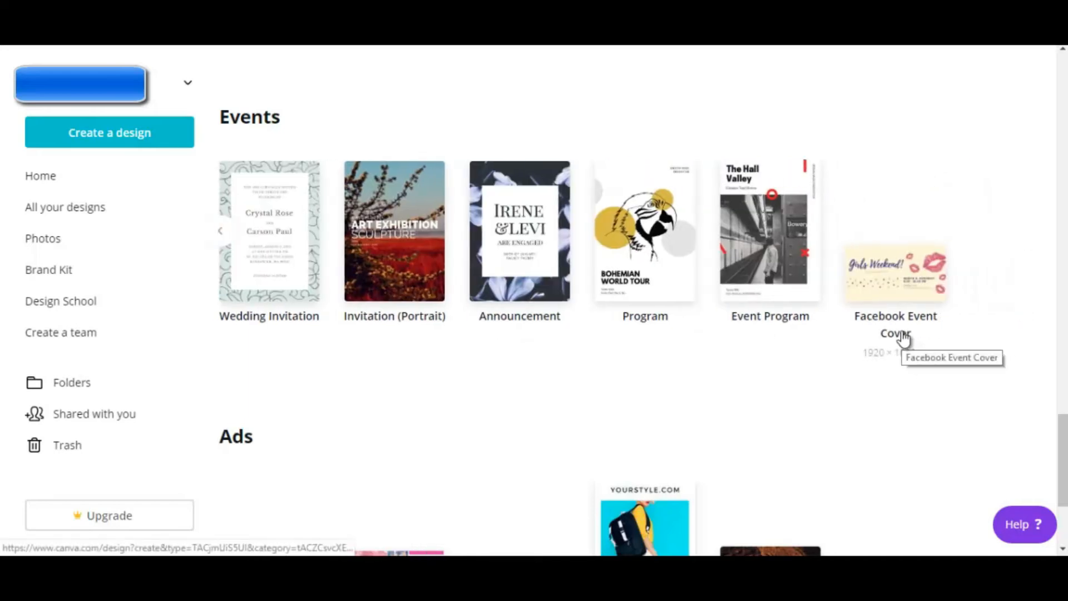
{"action": "scroll", "coordinate": [306, 156], "scroll_direction": "down", "scroll_amount": 3}
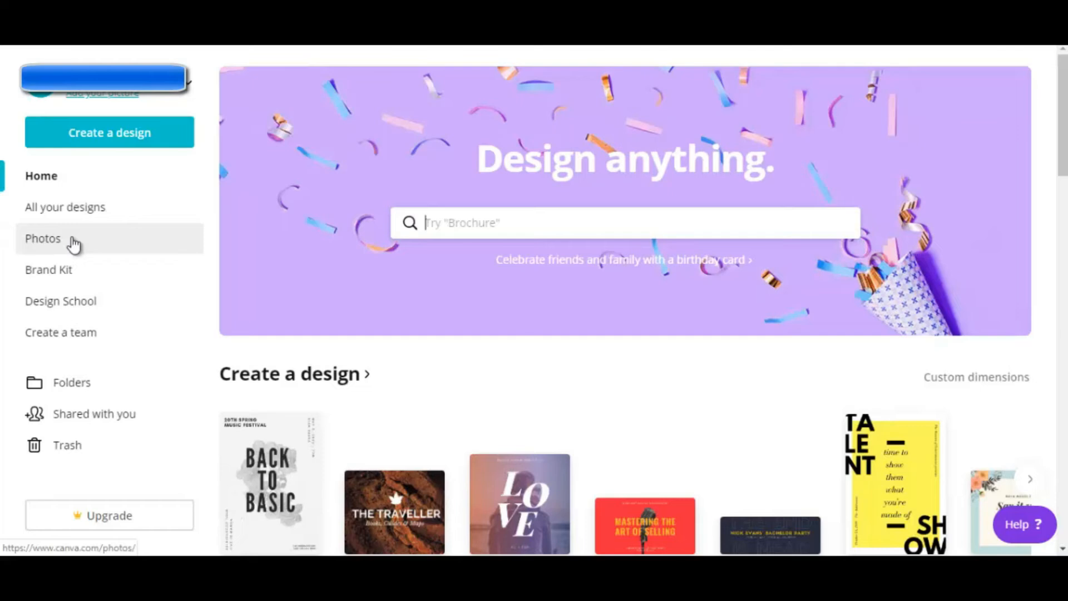
Step: Open the Photos library, browse the trending photos, and return to the start of the page
{"action": "left_click", "coordinate": [41, 246]}
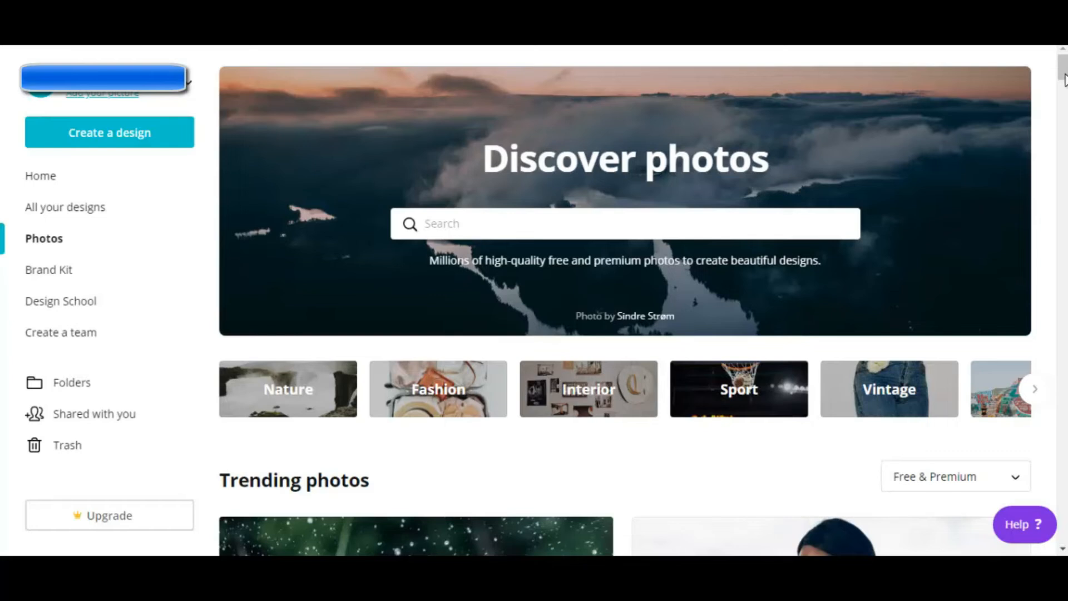
{"action": "left_click", "coordinate": [1063, 549]}
{"action": "scroll", "coordinate": [1062, 549], "scroll_direction": "down", "scroll_amount": 5}
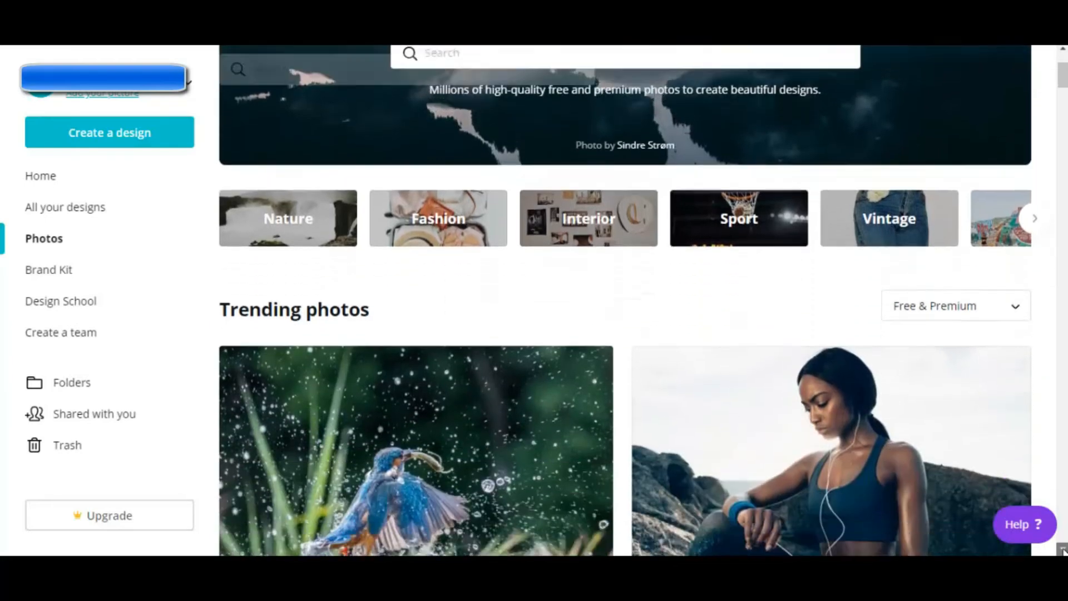
{"action": "left_click", "coordinate": [1063, 549]}
{"action": "left_click", "coordinate": [1063, 549]}
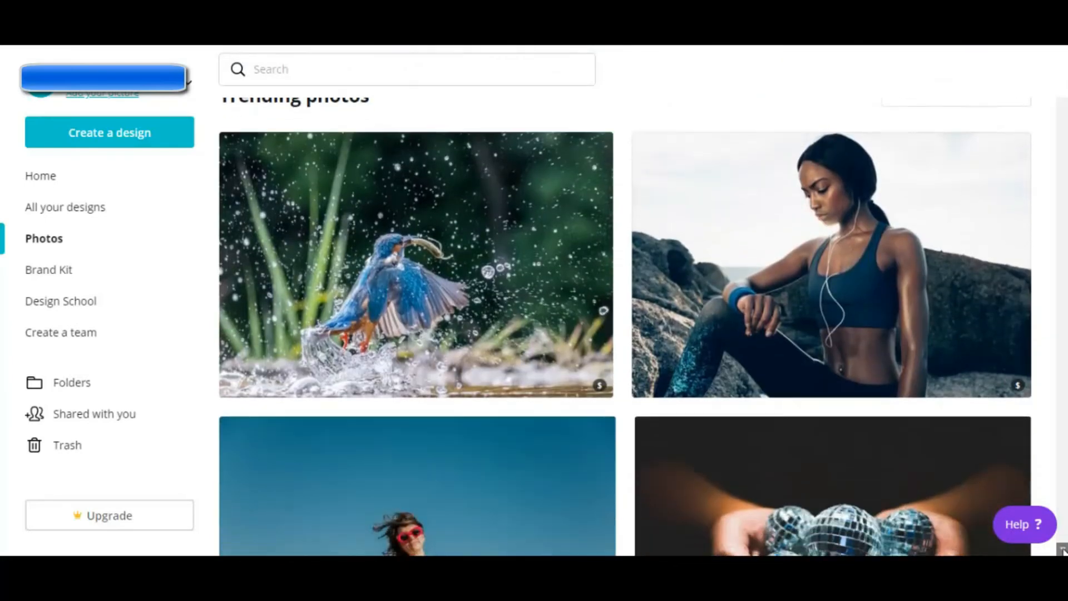
{"action": "left_click", "coordinate": [1063, 549]}
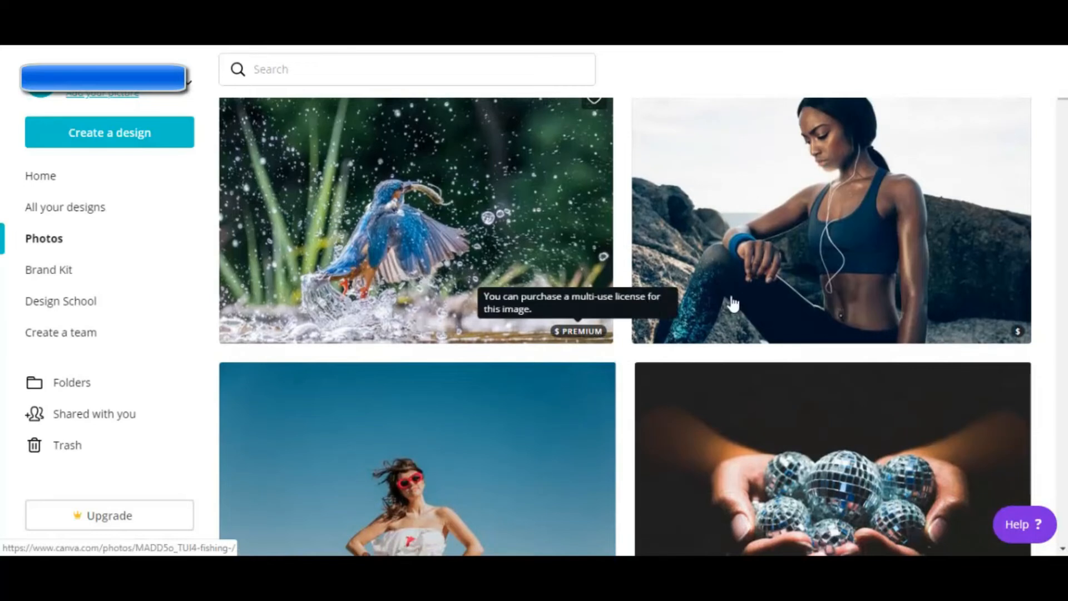
{"action": "left_click", "coordinate": [1063, 549]}
{"action": "scroll", "coordinate": [1062, 551], "scroll_direction": "down", "scroll_amount": 13}
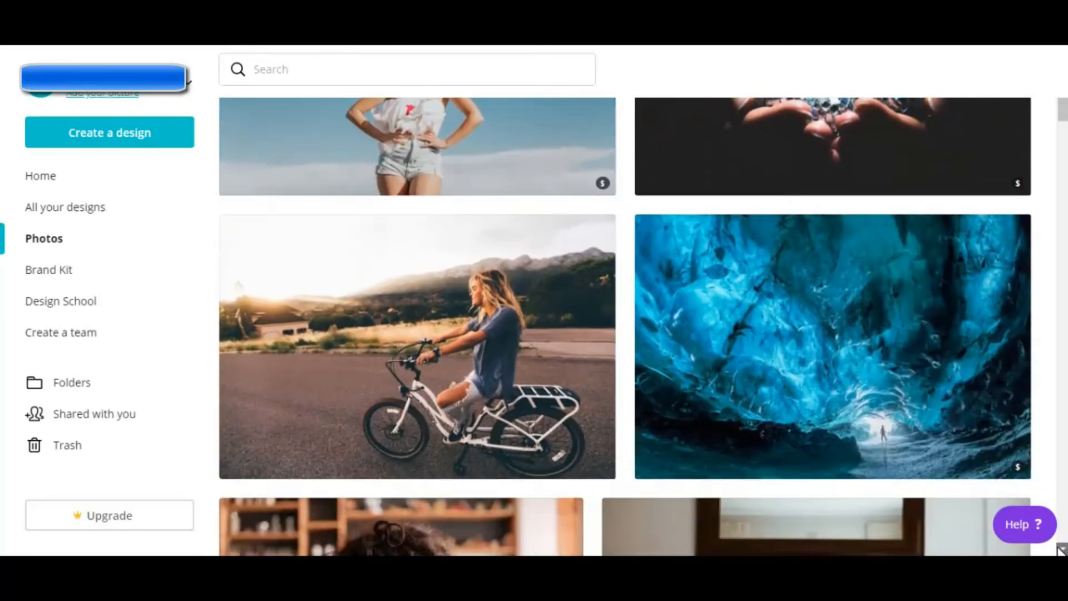
{"action": "scroll", "coordinate": [1061, 551], "scroll_direction": "down", "scroll_amount": 1}
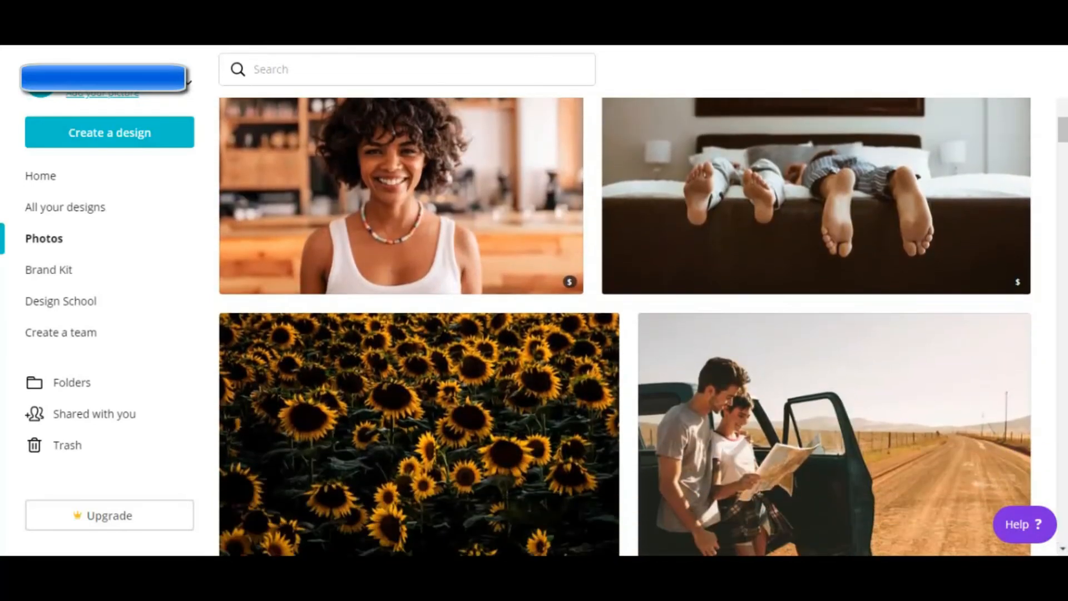
{"action": "left_click_drag", "start_coordinate": [1064, 142], "coordinate": [1064, 75]}
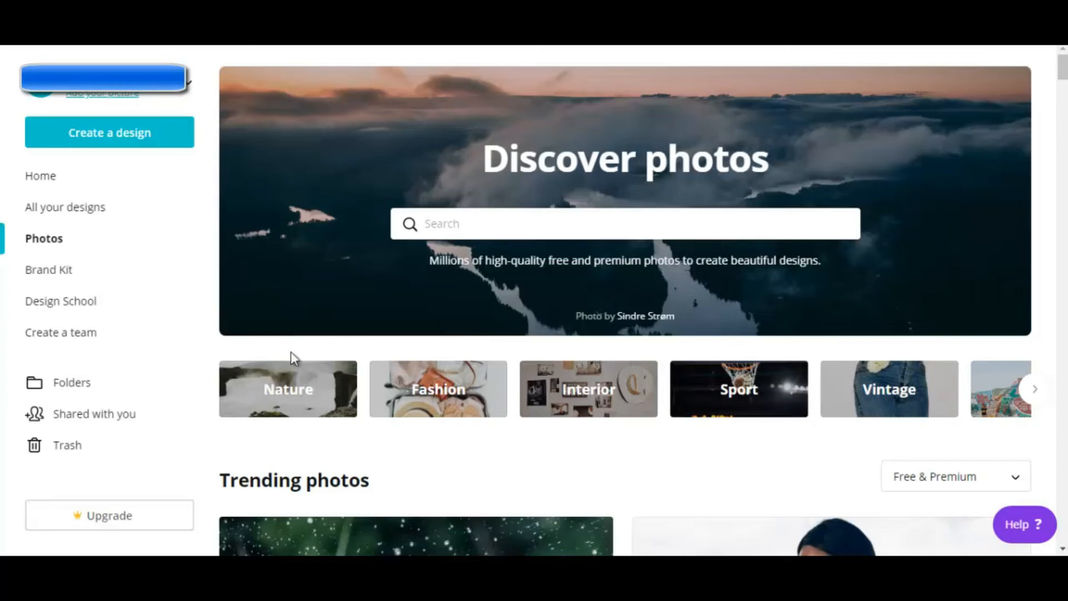
Step: Open the Nature photo category and look through its free and premium images
{"action": "left_click", "coordinate": [267, 398]}
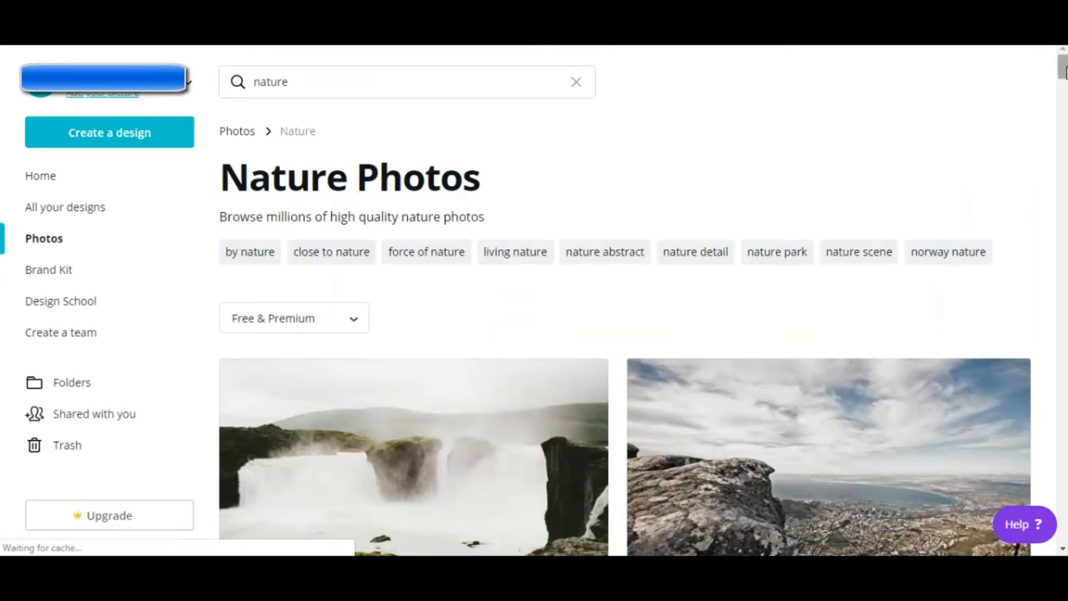
{"action": "scroll", "coordinate": [871, 104], "scroll_direction": "down", "scroll_amount": 4}
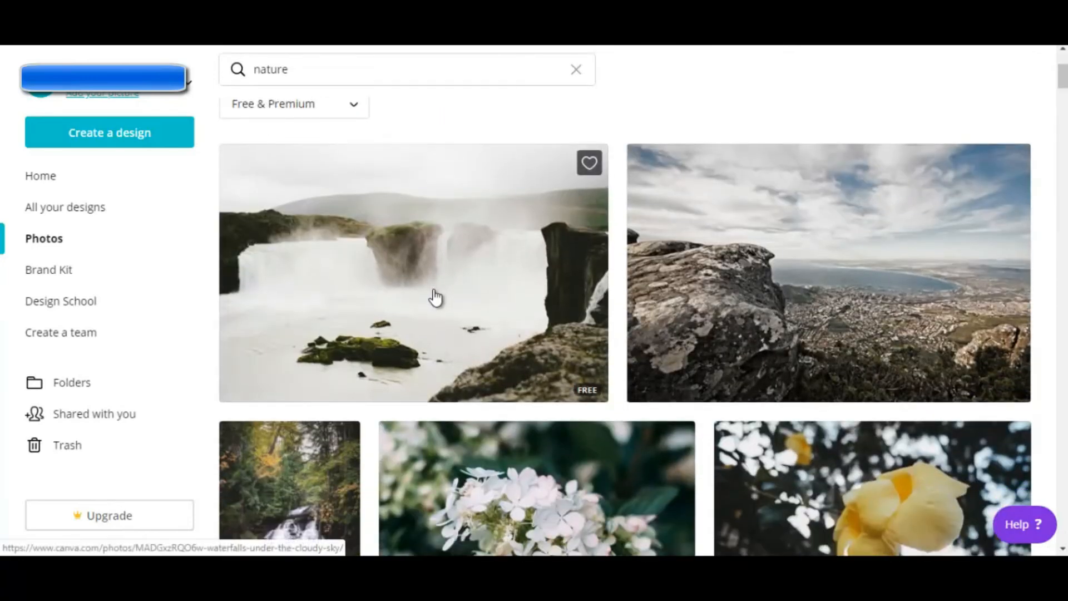
{"action": "left_click", "coordinate": [1060, 549]}
{"action": "scroll", "coordinate": [862, 255], "scroll_direction": "down", "scroll_amount": 5}
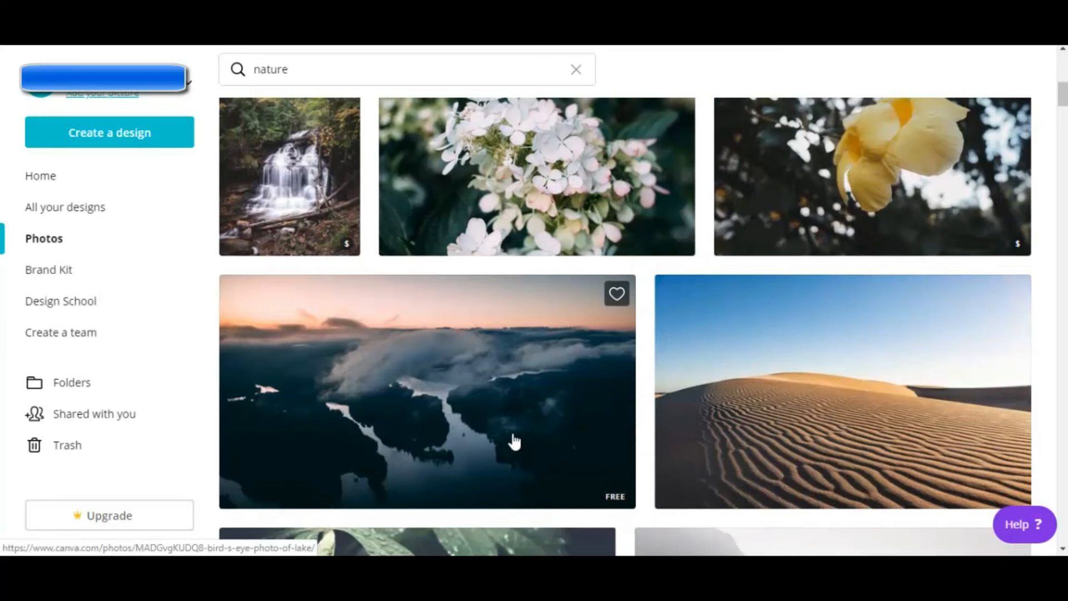
{"action": "scroll", "coordinate": [829, 300], "scroll_direction": "down", "scroll_amount": 7}
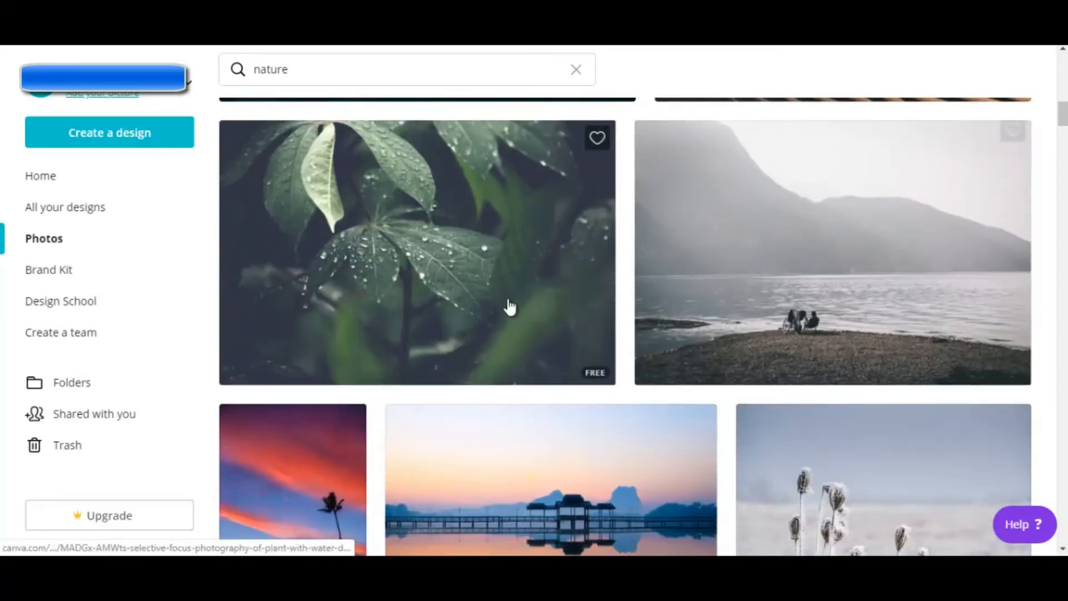
{"action": "left_click_drag", "start_coordinate": [1064, 114], "coordinate": [1065, 53]}
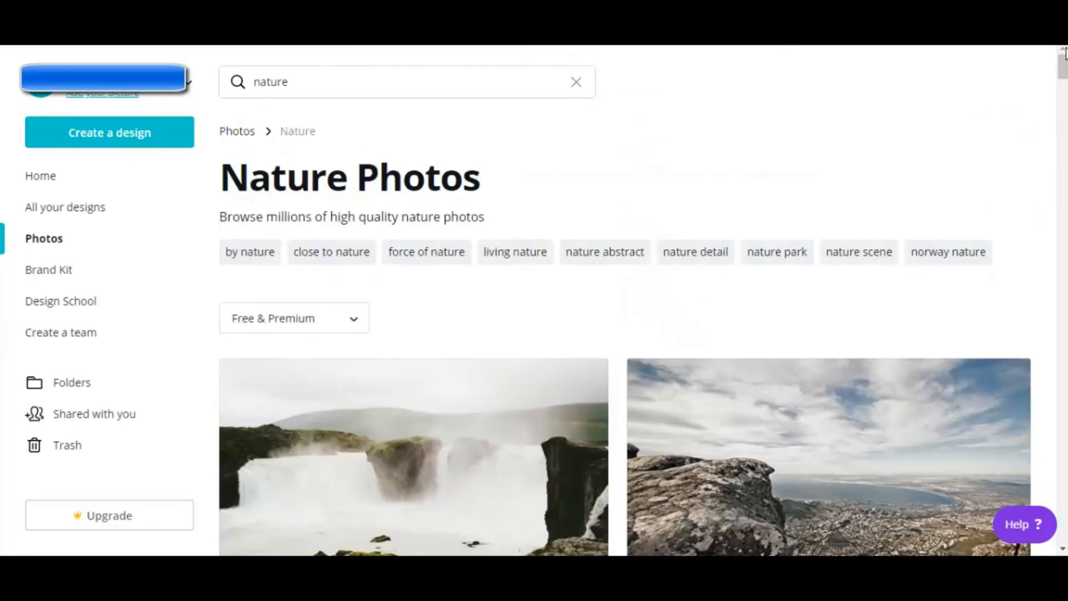
Step: View the Brand Kit page, and examine the team member invitation form on the Create a team page
{"action": "left_click", "coordinate": [47, 272]}
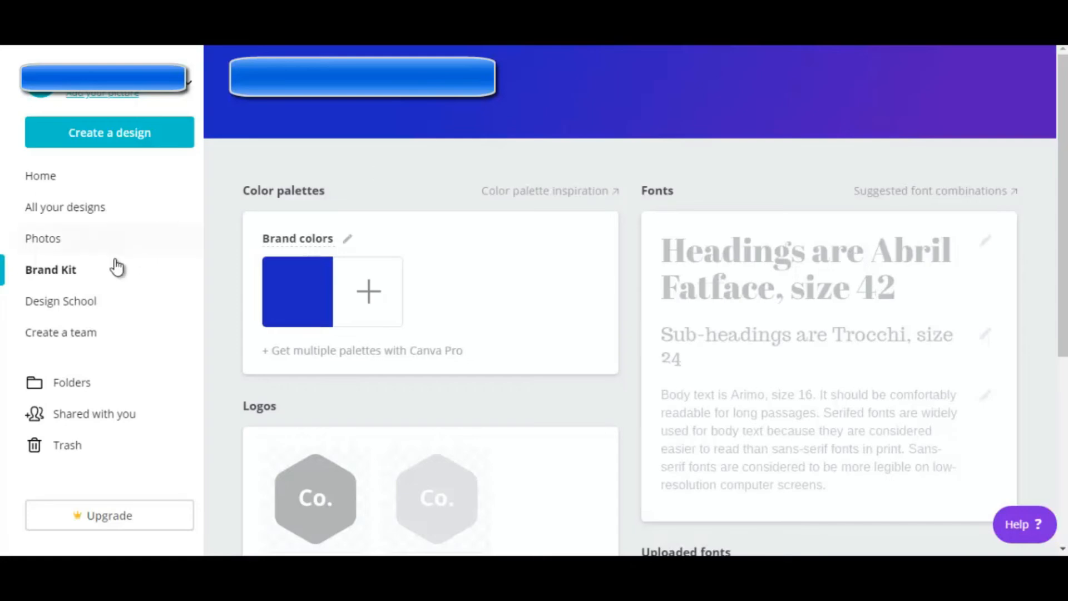
{"action": "left_click", "coordinate": [83, 334]}
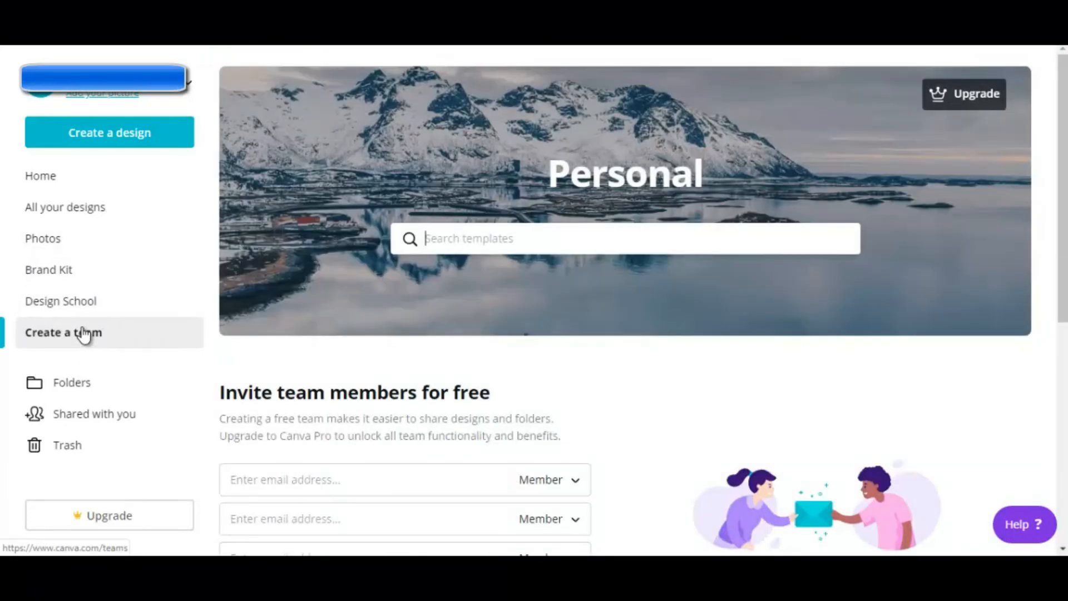
{"action": "left_click_drag", "start_coordinate": [1064, 230], "coordinate": [1064, 308]}
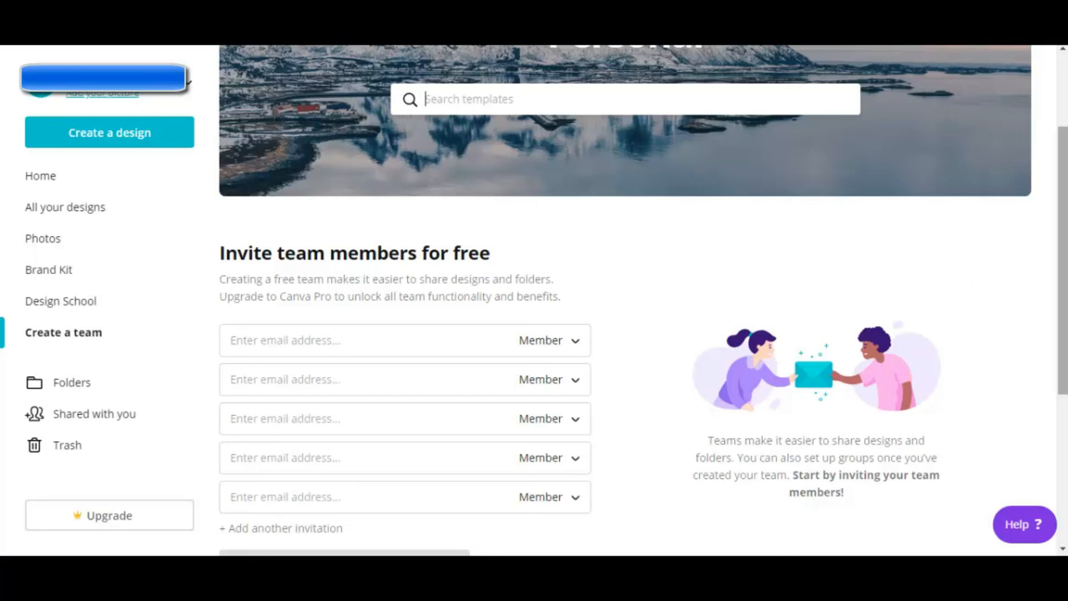
{"action": "scroll", "coordinate": [150, 310], "scroll_direction": "up", "scroll_amount": 1}
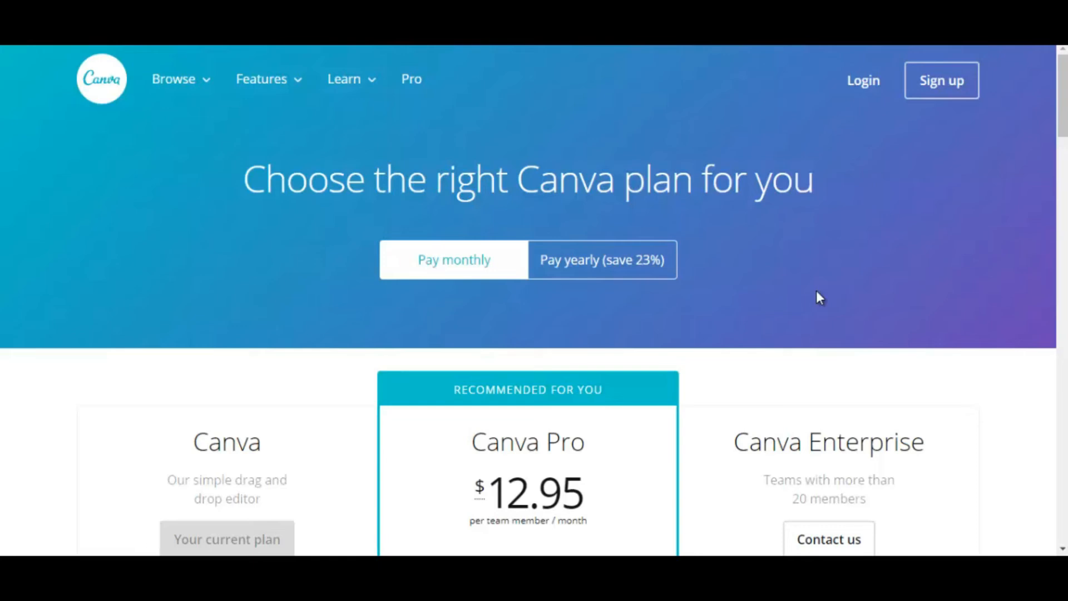
Step: Compare the features of the Canva, Canva Pro and Canva Enterprise plans under monthly billing
{"action": "left_click_drag", "start_coordinate": [1062, 114], "coordinate": [1063, 161]}
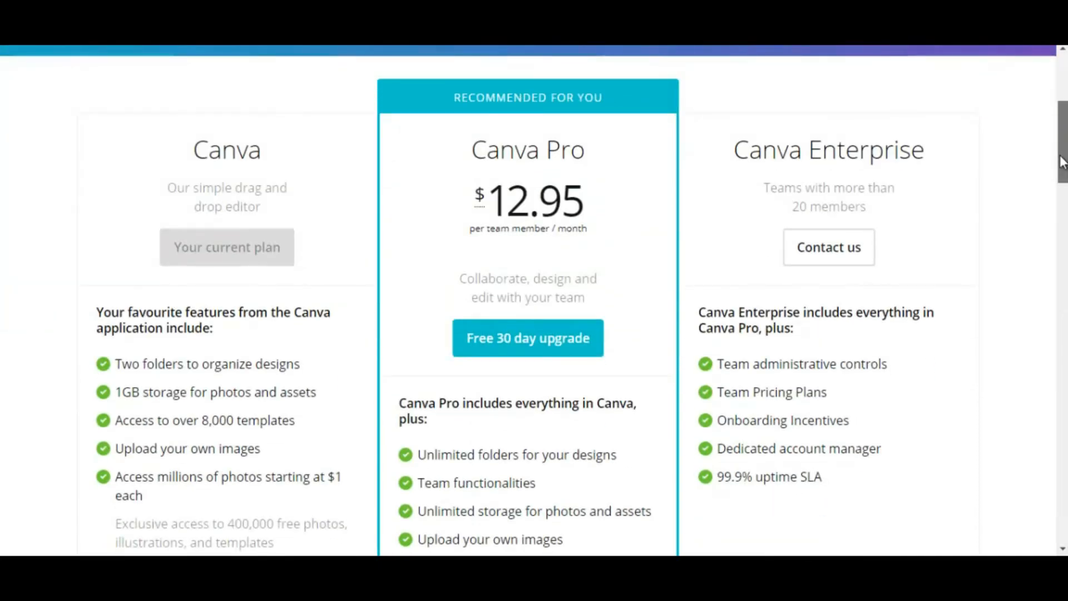
{"action": "left_click_drag", "start_coordinate": [1063, 162], "coordinate": [1062, 171]}
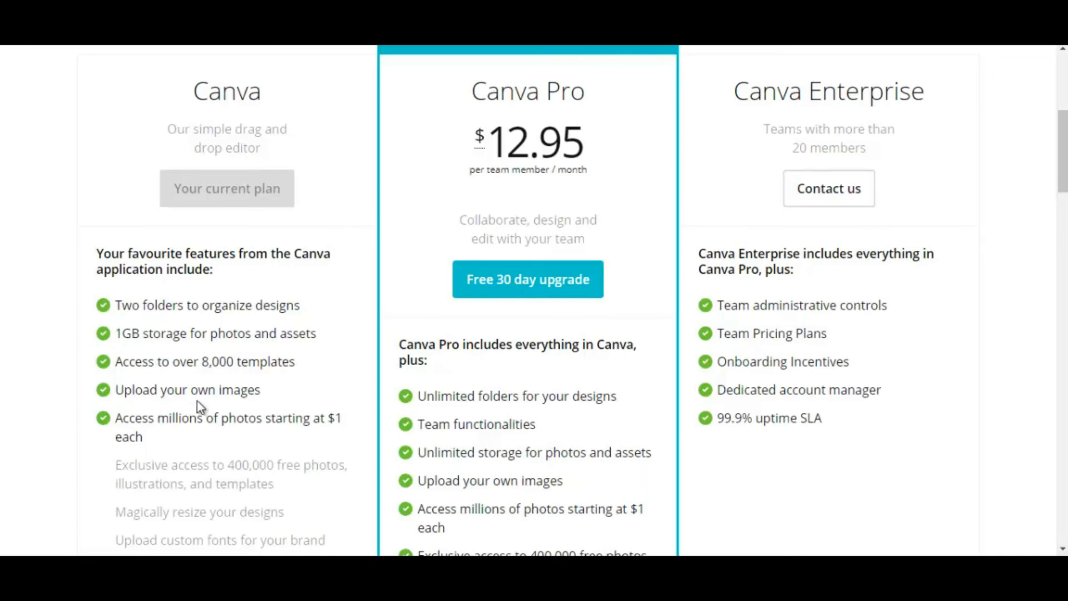
{"action": "scroll", "coordinate": [510, 188], "scroll_direction": "up", "scroll_amount": 1}
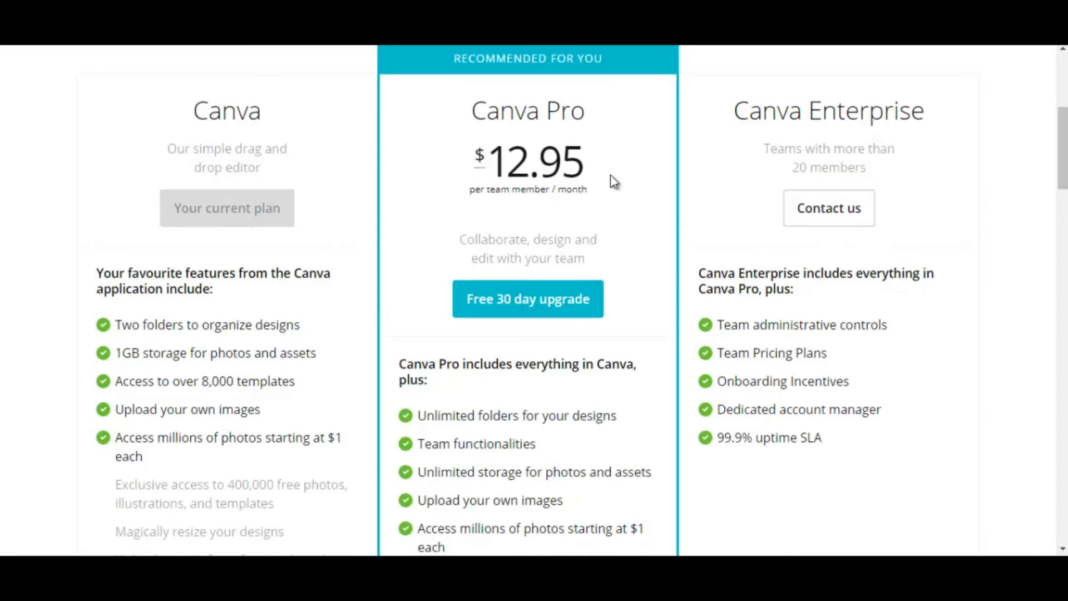
{"action": "scroll", "coordinate": [610, 176], "scroll_direction": "up", "scroll_amount": 5}
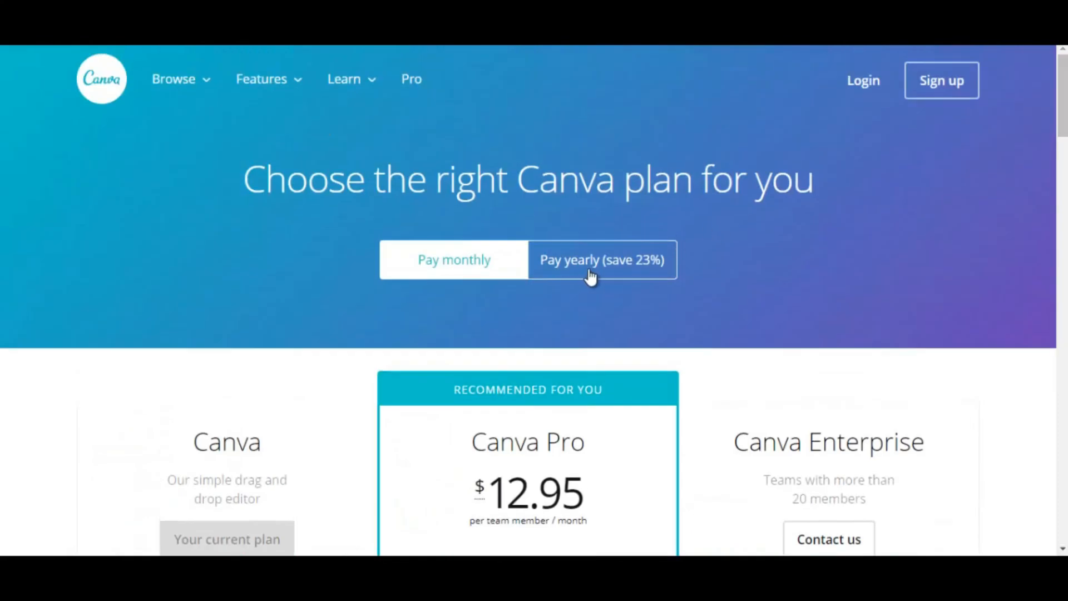
Step: Switch the plan pricing to yearly billing and review the Canva Pro price and each plan's feature list
{"action": "left_click", "coordinate": [591, 276]}
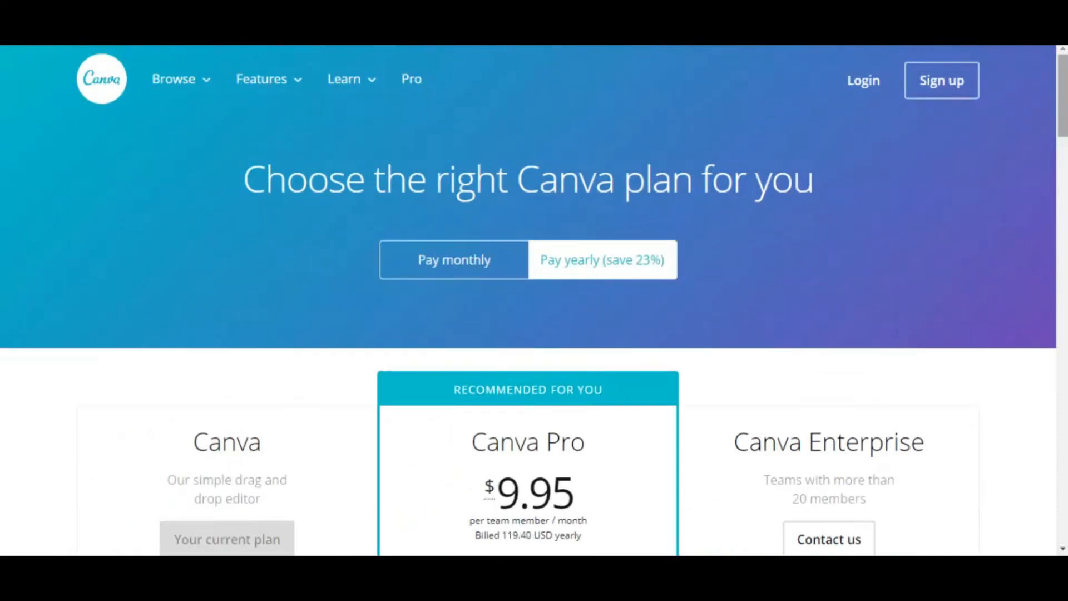
{"action": "scroll", "coordinate": [1066, 150], "scroll_direction": "down", "scroll_amount": 4}
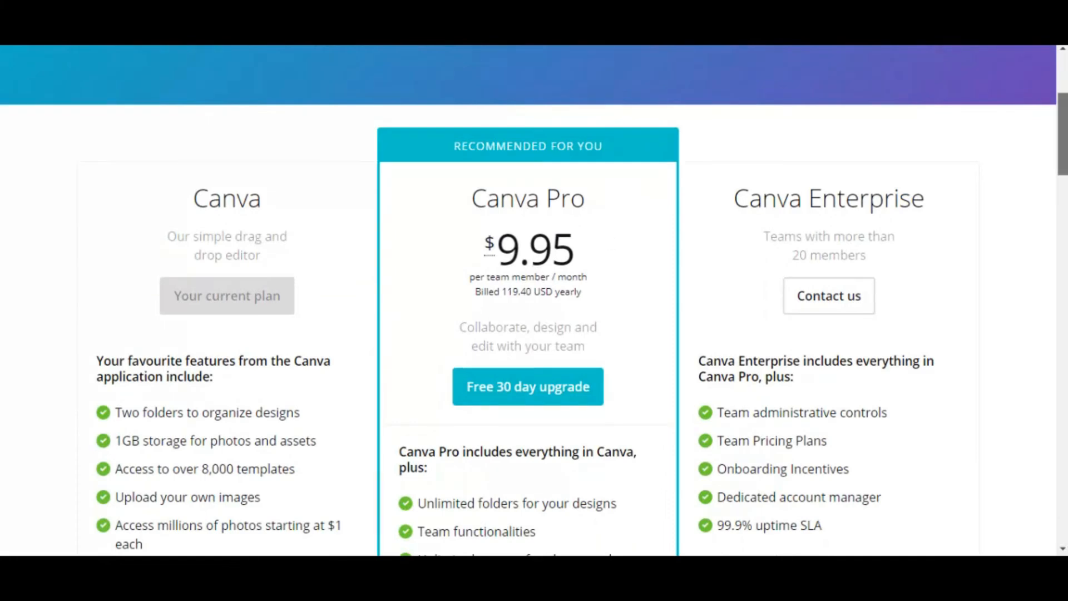
{"action": "scroll", "coordinate": [1063, 139], "scroll_direction": "down", "scroll_amount": 1}
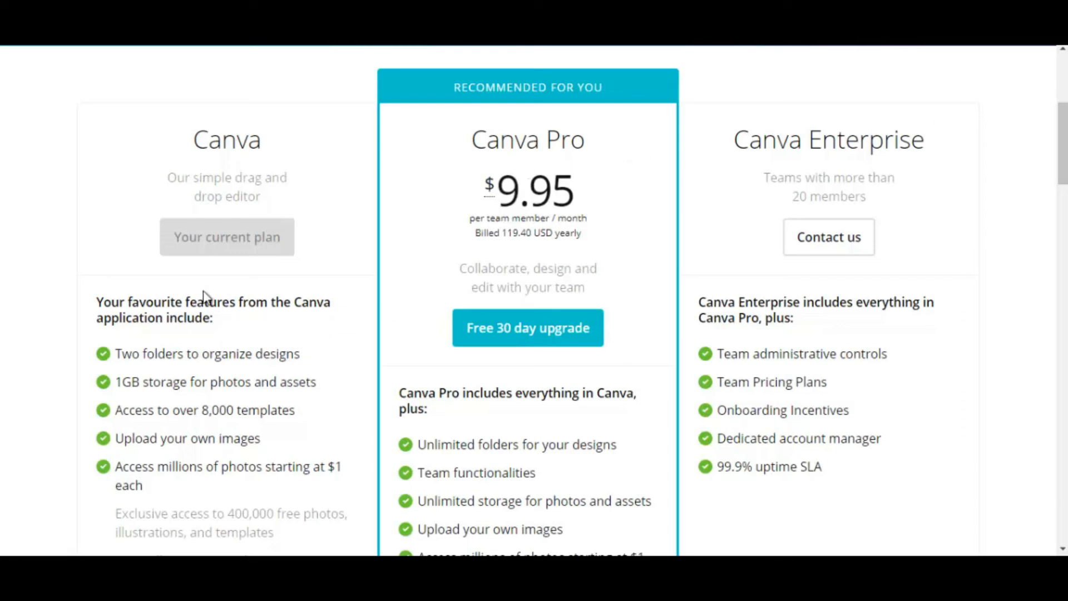
{"action": "scroll", "coordinate": [525, 243], "scroll_direction": "down", "scroll_amount": 3}
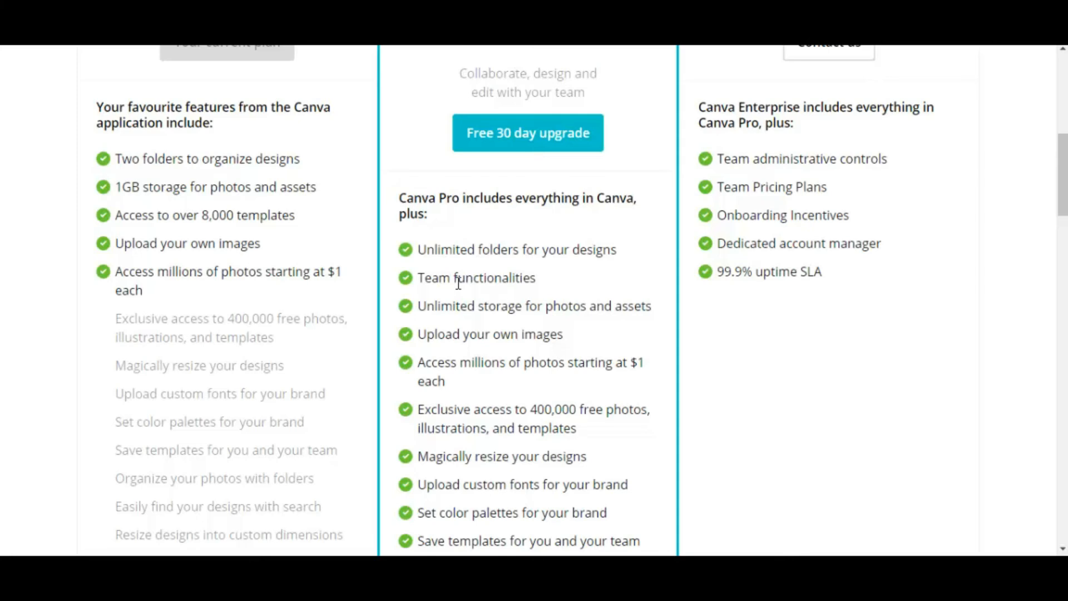
{"action": "scroll", "coordinate": [458, 283], "scroll_direction": "up", "scroll_amount": 5}
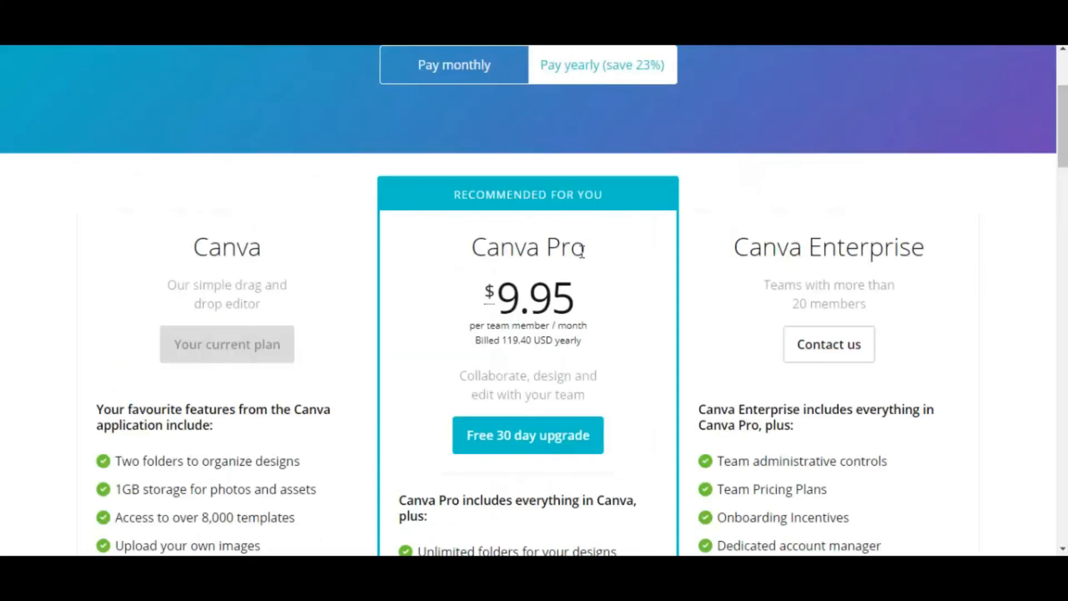
Step: Compare the Canva Pro price under monthly and yearly billing, leaving monthly billing selected
{"action": "left_click", "coordinate": [435, 78]}
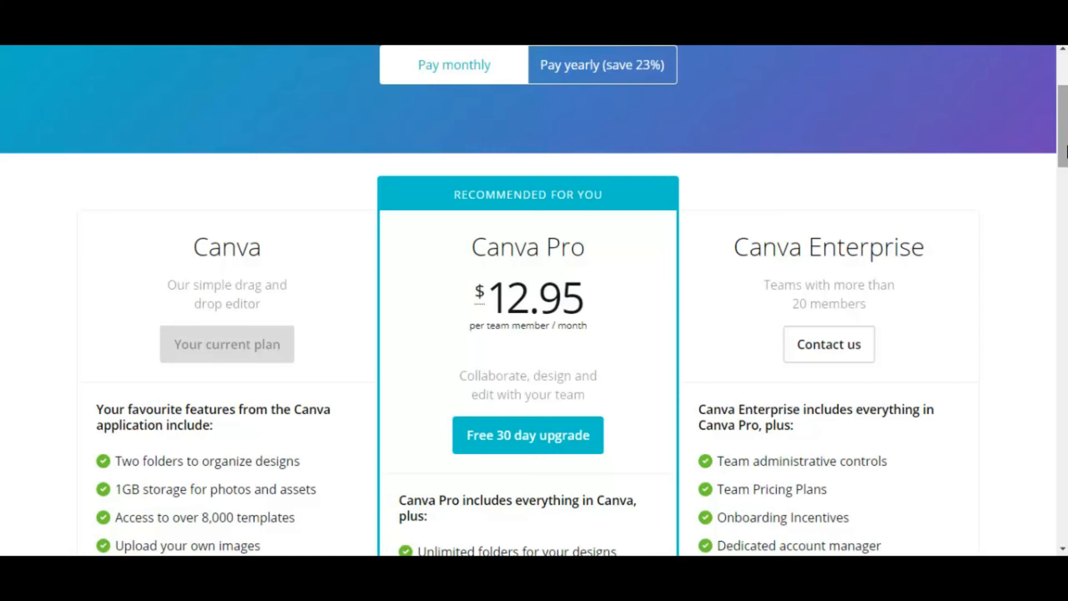
{"action": "left_click", "coordinate": [605, 71]}
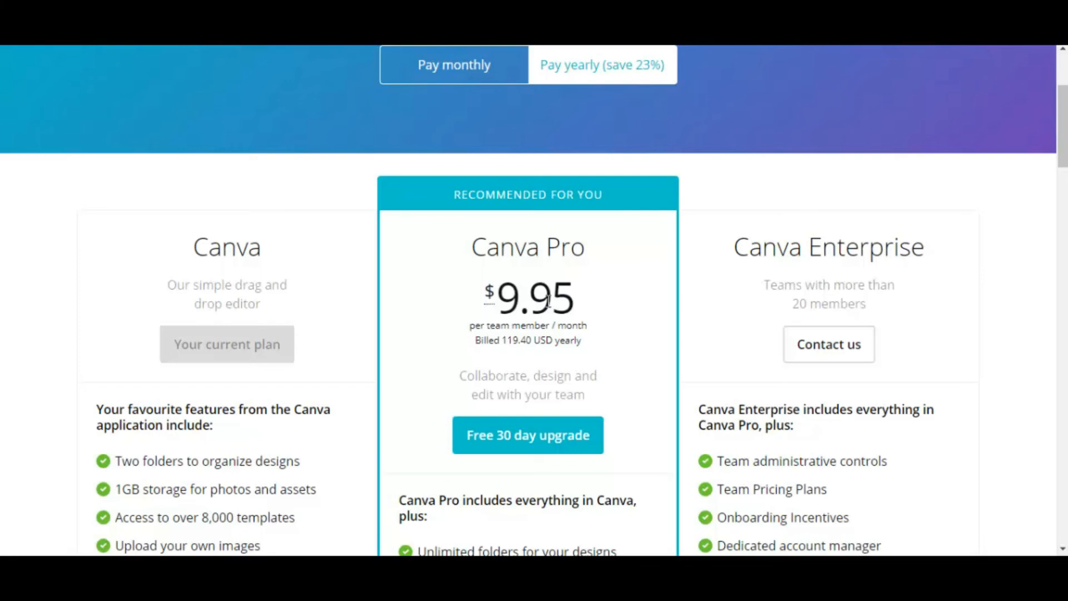
{"action": "left_click", "coordinate": [459, 67]}
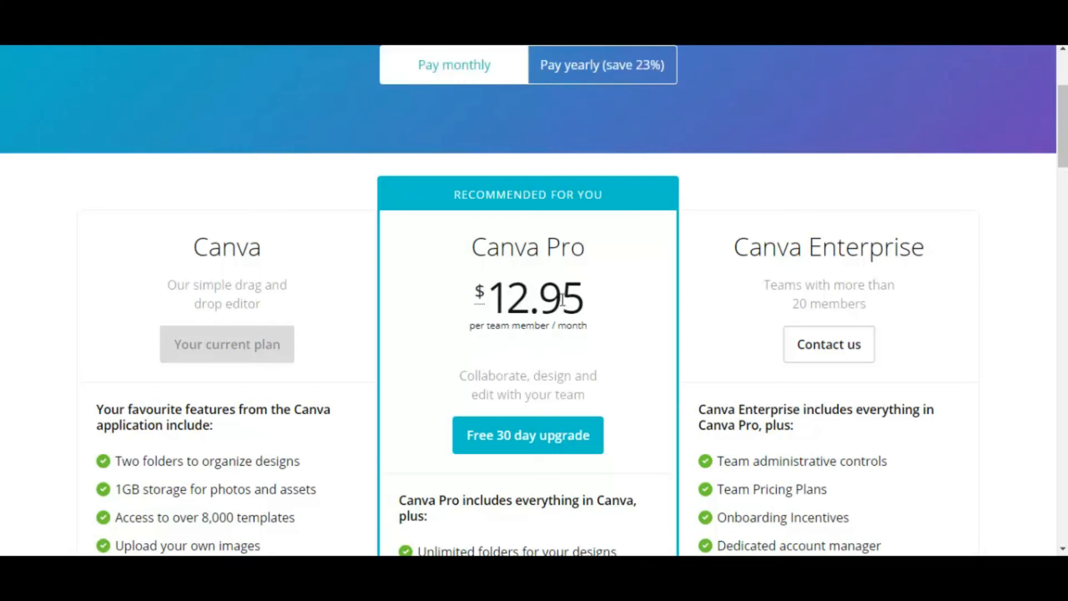
Step: Review the full feature lists of the Canva, Canva Pro and Canva Enterprise plans under monthly billing
{"action": "left_click_drag", "start_coordinate": [1065, 150], "coordinate": [1064, 159]}
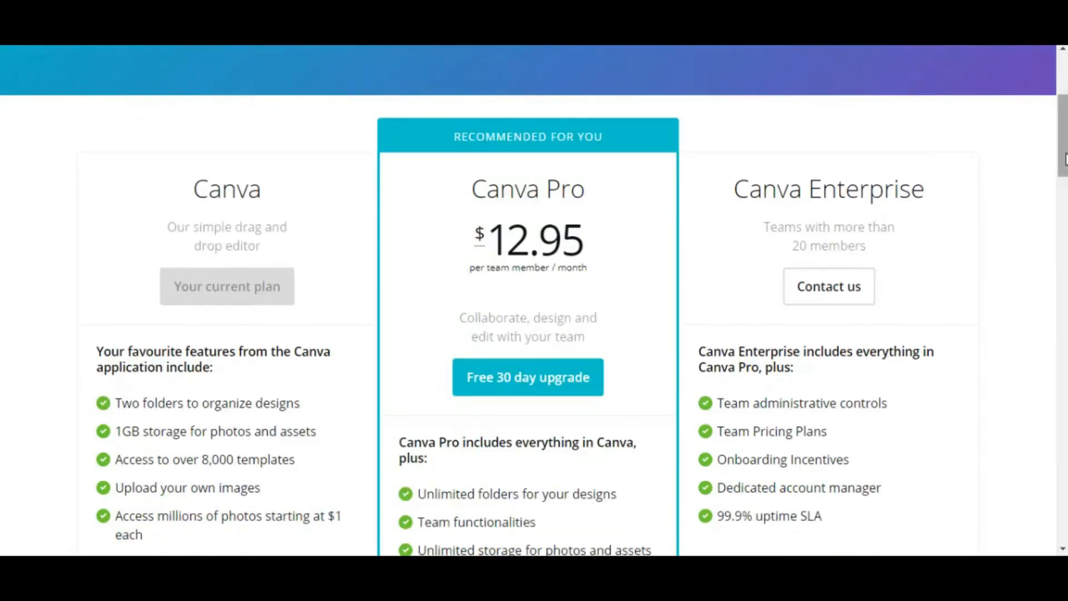
{"action": "scroll", "coordinate": [530, 215], "scroll_direction": "down", "scroll_amount": 8}
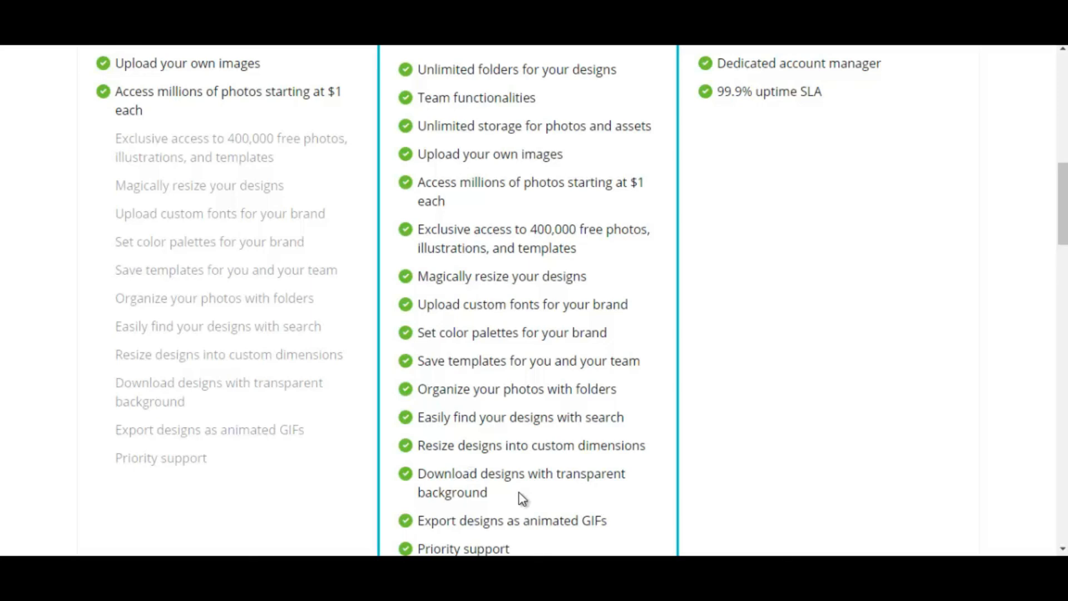
{"action": "left_click_drag", "start_coordinate": [1062, 205], "coordinate": [1062, 140]}
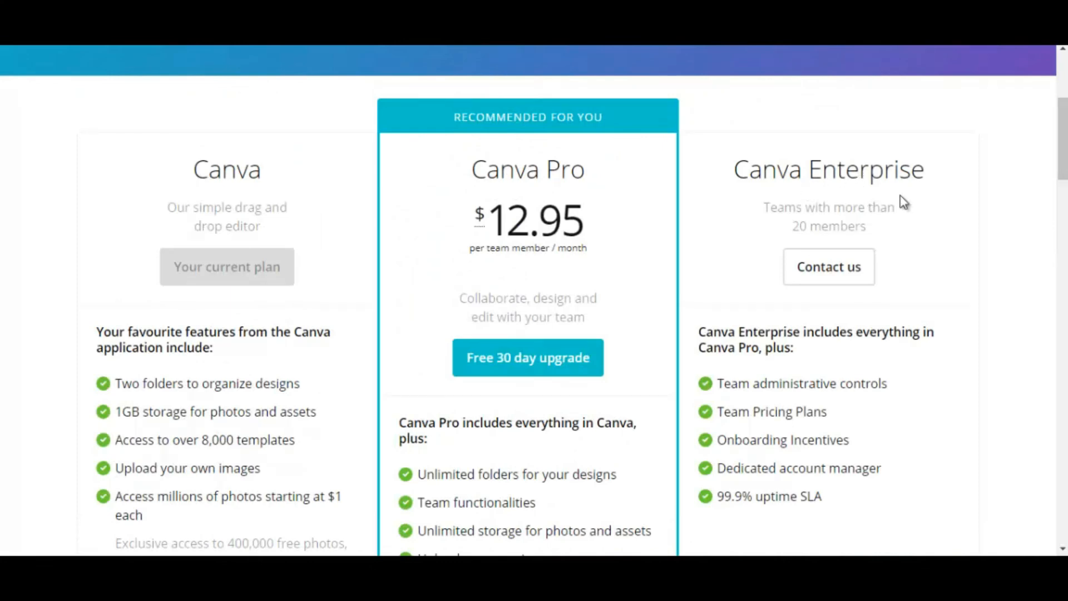
{"action": "left_click_drag", "start_coordinate": [1064, 141], "coordinate": [1065, 151]}
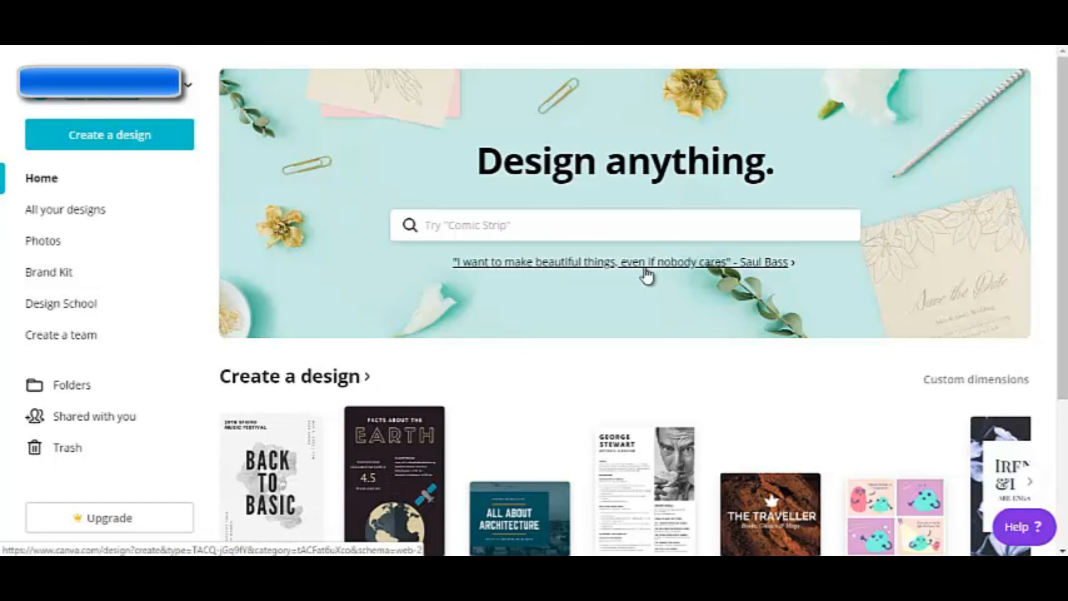
Step: Open the full Create a design catalogue and browse its categories, going through all Personal design types and checking the Book Cover dimensions
{"action": "left_click", "coordinate": [315, 385]}
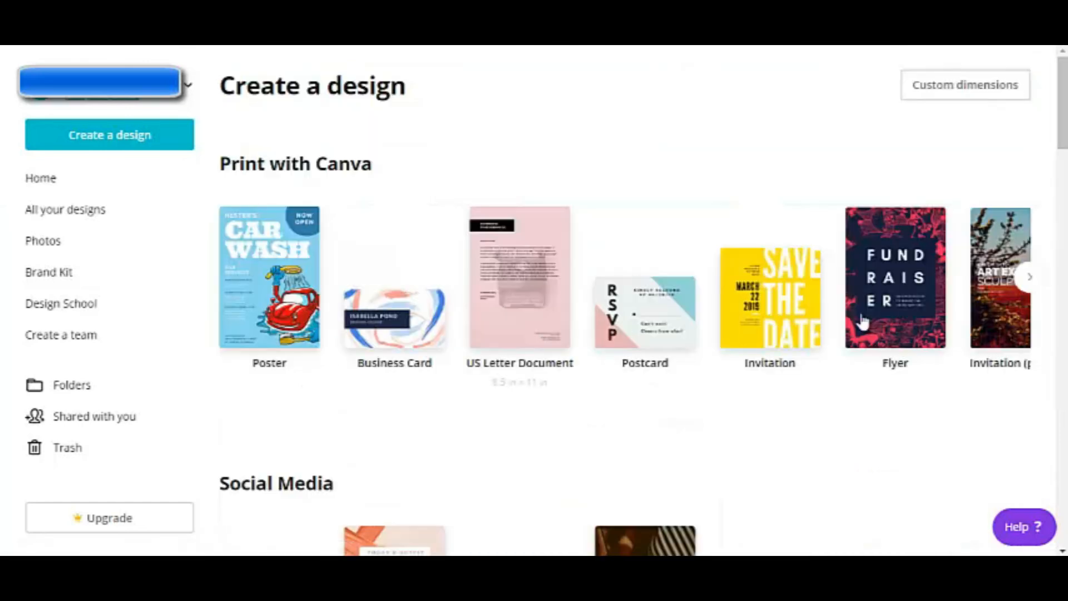
{"action": "scroll", "coordinate": [1063, 167], "scroll_direction": "down", "scroll_amount": 4}
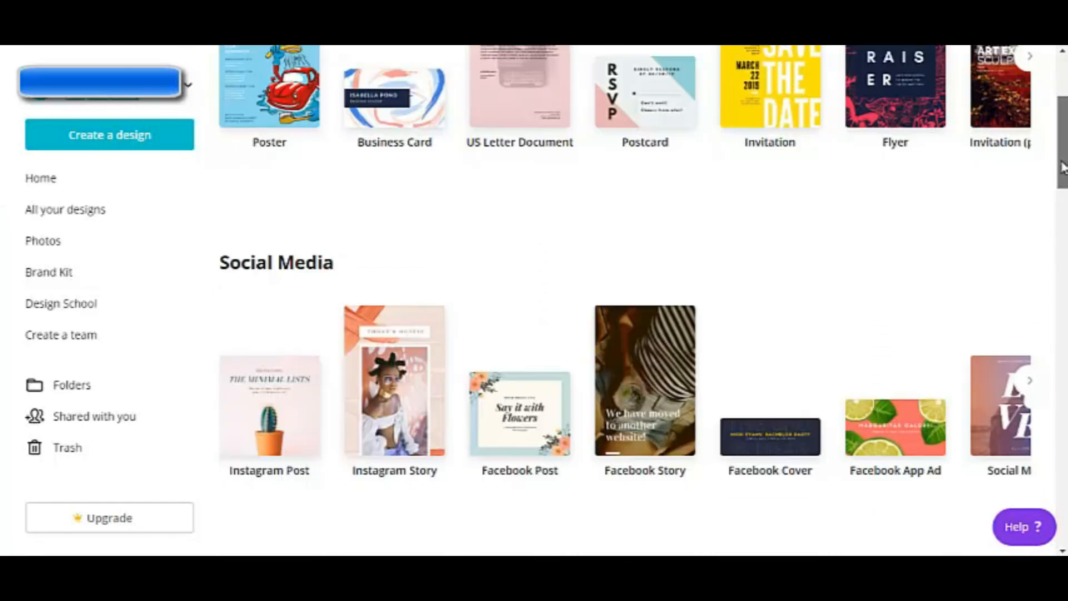
{"action": "left_click_drag", "start_coordinate": [1063, 167], "coordinate": [1063, 295]}
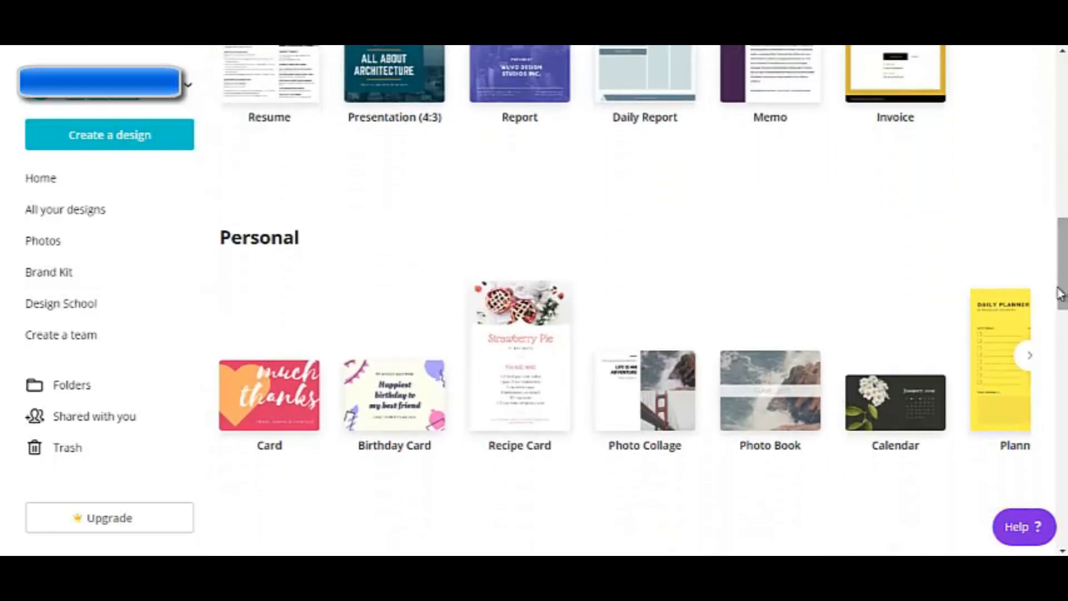
{"action": "left_click", "coordinate": [1031, 362]}
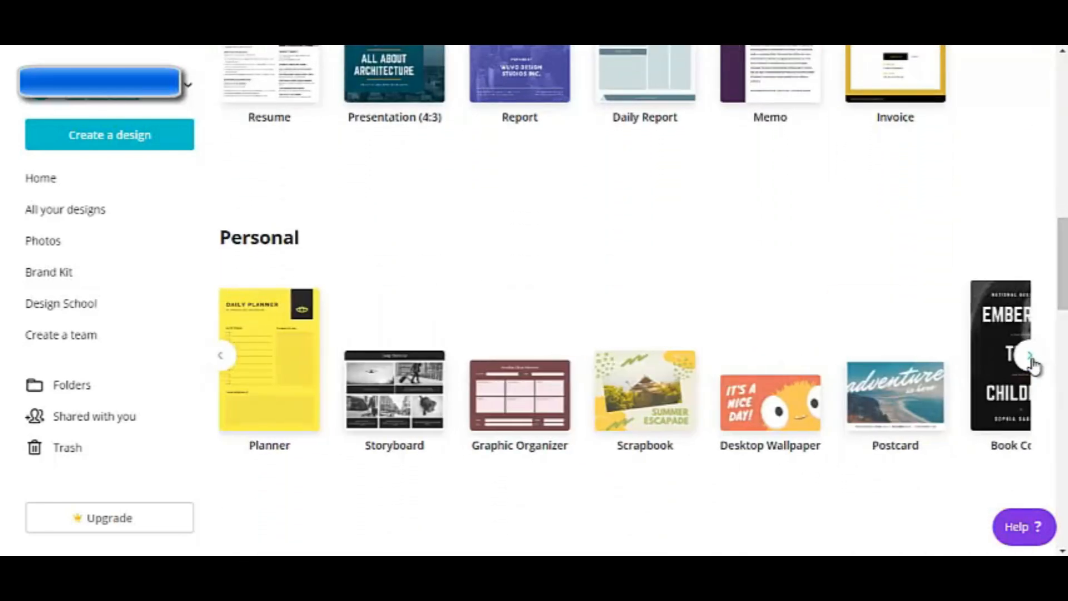
{"action": "left_click", "coordinate": [1031, 359]}
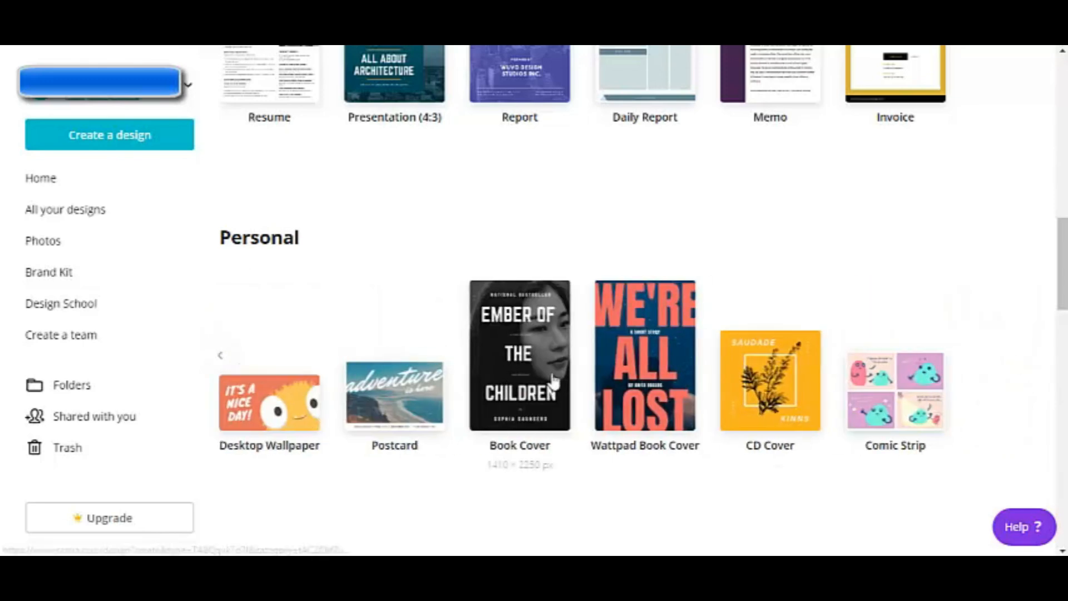
{"action": "mouse_move", "coordinate": [529, 333]}
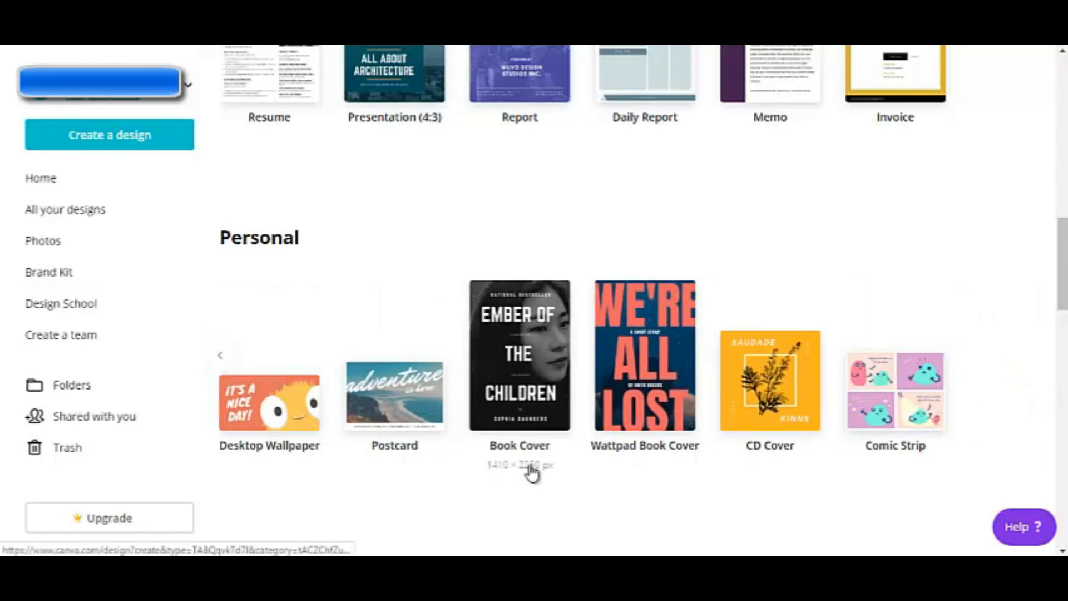
{"action": "mouse_move", "coordinate": [792, 430]}
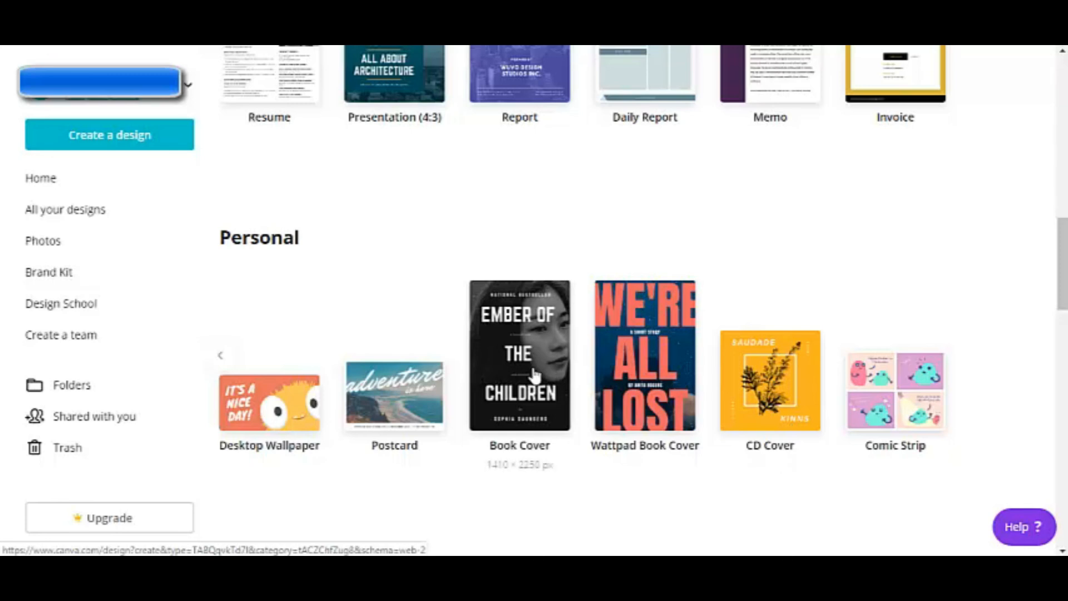
Step: Create a Book Cover design from the Personal category and apply the free "I AM JANE" template from Thriller Book Cover
{"action": "left_click", "coordinate": [534, 376]}
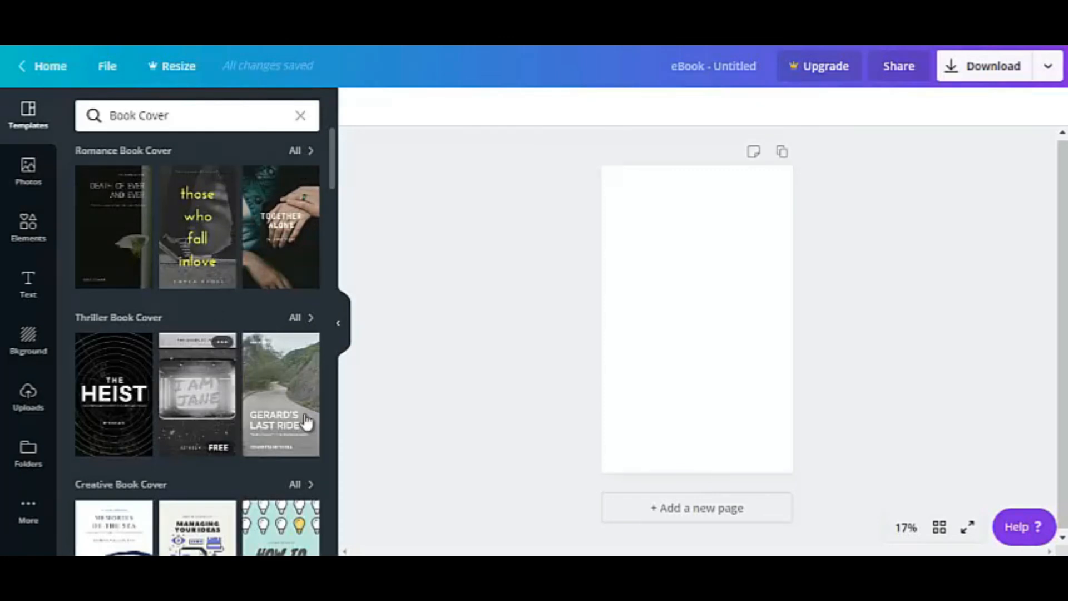
{"action": "mouse_move", "coordinate": [334, 183]}
{"action": "left_mouse_down"}
{"action": "mouse_move", "coordinate": [341, 316]}
{"action": "mouse_move", "coordinate": [343, 185]}
{"action": "left_mouse_up"}
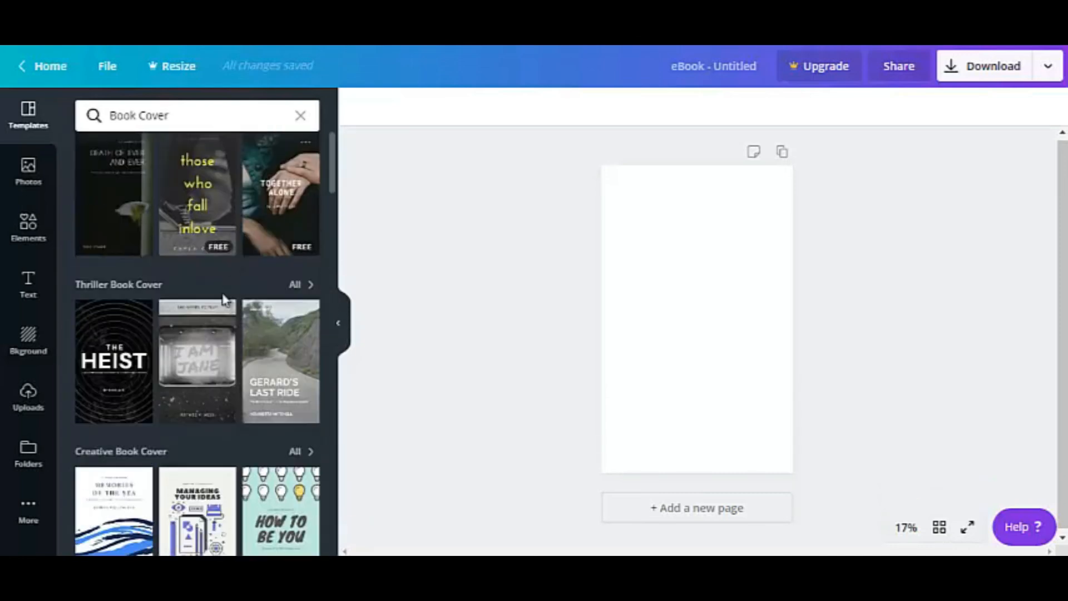
{"action": "left_click", "coordinate": [200, 382]}
Step: Replace the tagline at the top of the book cover with "WEIGHT LOSS TIPS"
{"action": "left_click", "coordinate": [704, 190]}
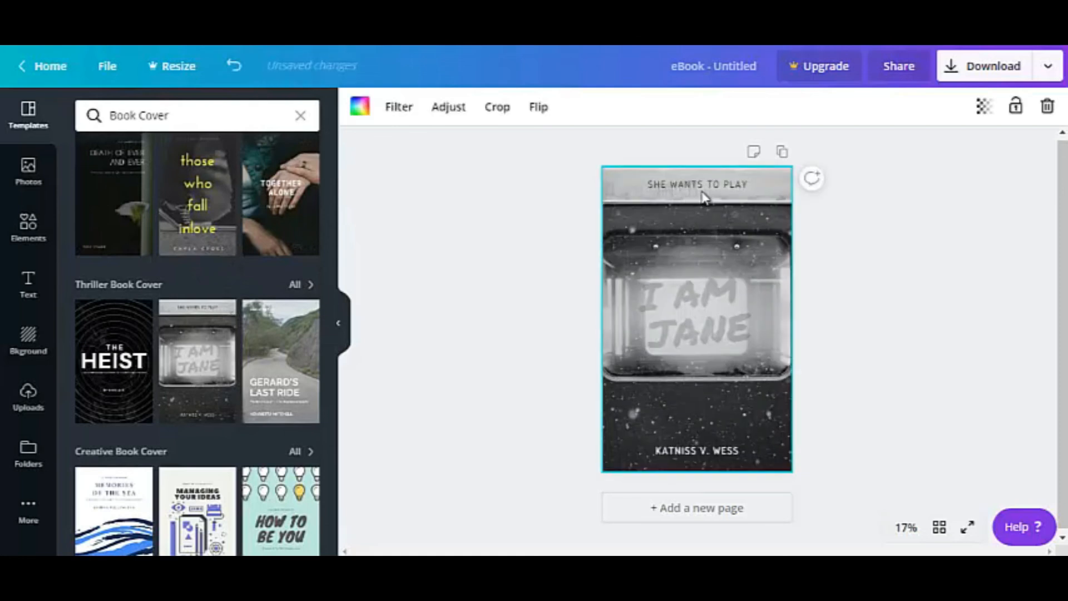
{"action": "left_click", "coordinate": [686, 187]}
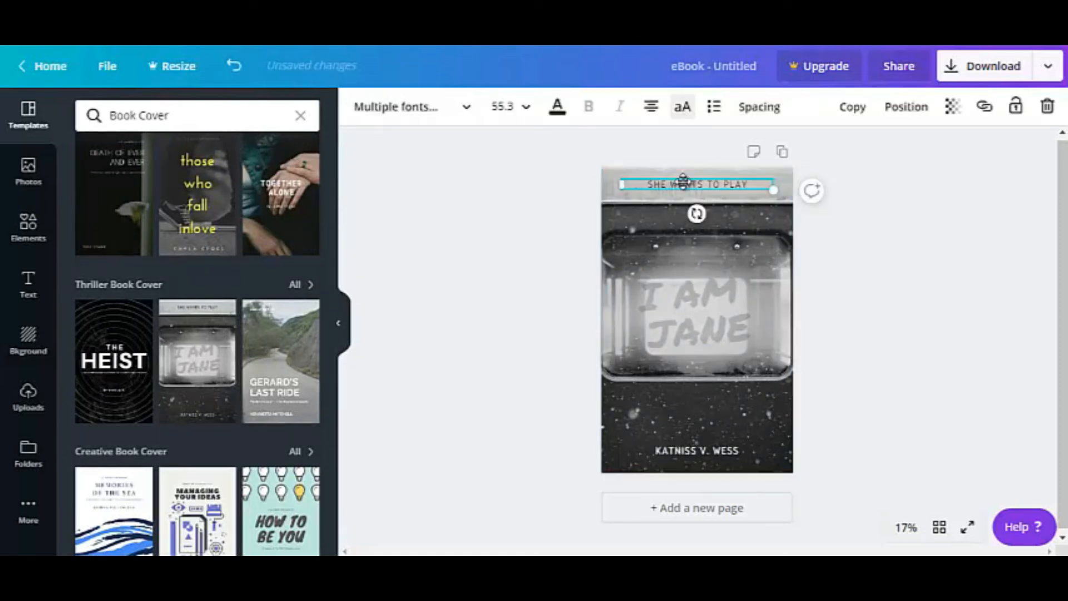
{"action": "left_click", "coordinate": [652, 185]}
{"action": "left_click_drag", "start_coordinate": [652, 184], "coordinate": [752, 184]}
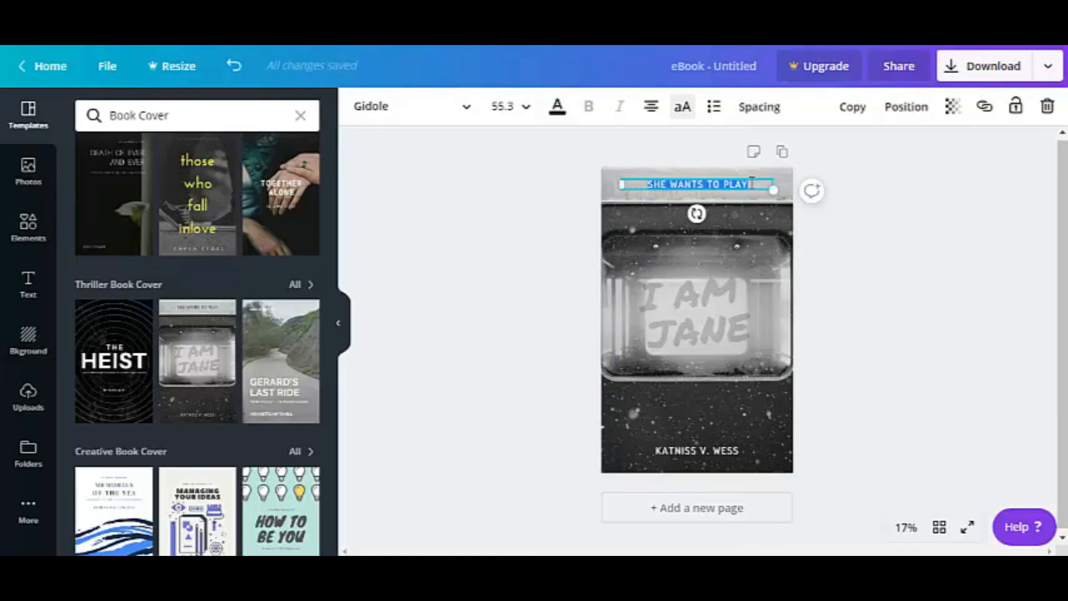
{"action": "type", "text": "WEIGHT LOSS TIPS"}
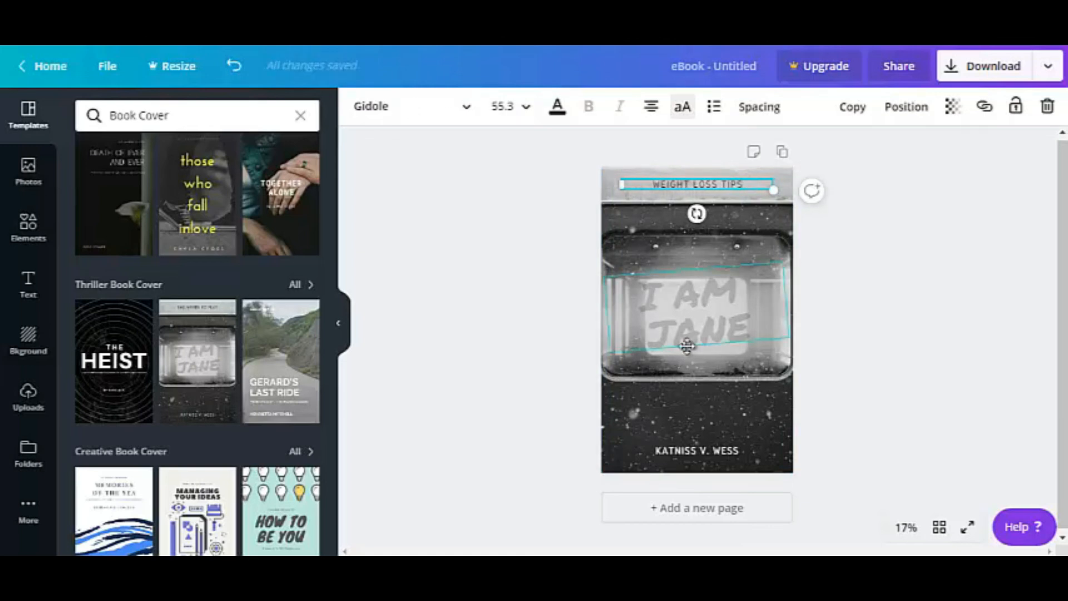
Step: Replace the large slanted title in the middle of the cover with "LOSE WEIGHT"
{"action": "left_click", "coordinate": [687, 346]}
{"action": "left_click_drag", "start_coordinate": [649, 297], "coordinate": [753, 323]}
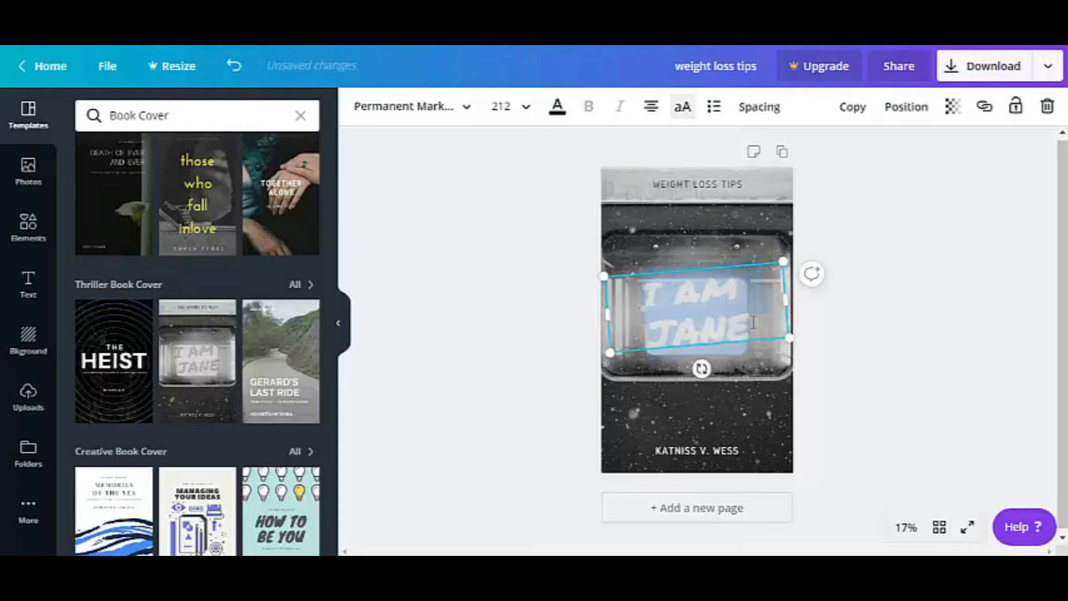
{"action": "type", "text": "LOS"}
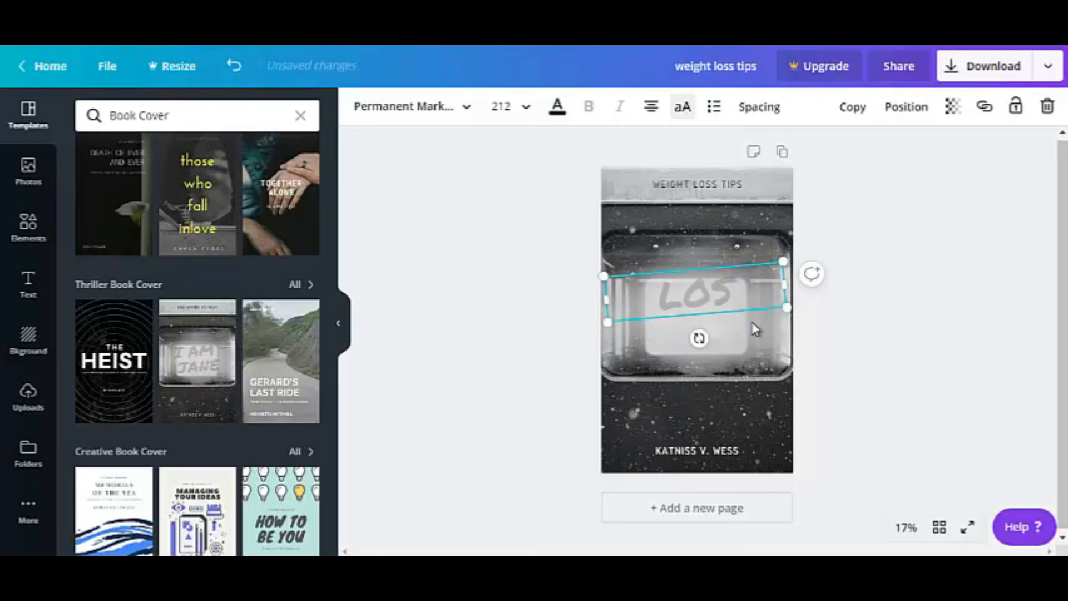
{"action": "type", "text": "E WEIGHT"}
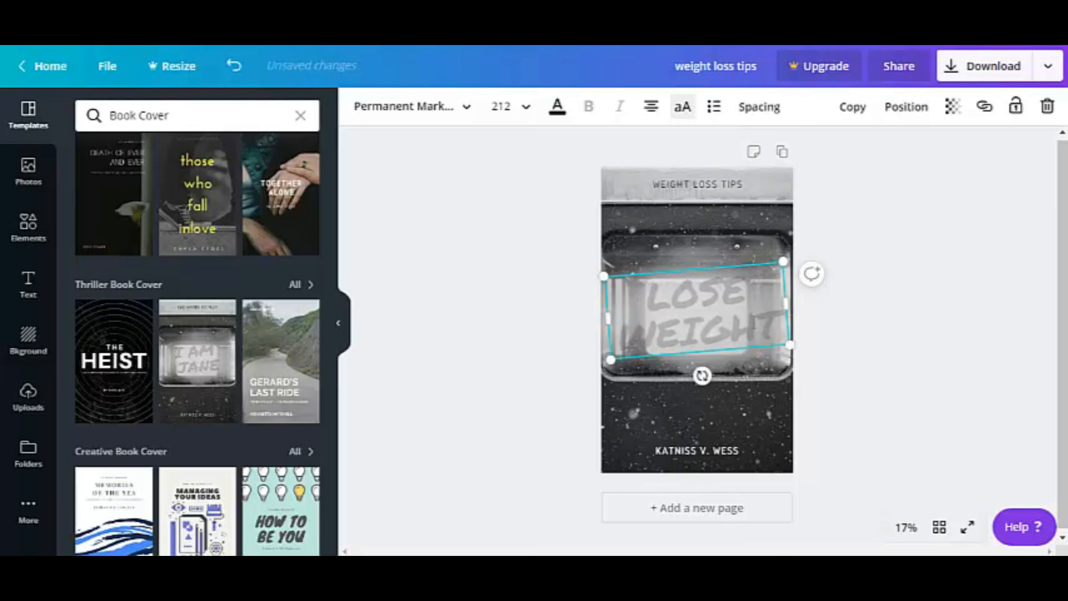
{"action": "left_click", "coordinate": [890, 372]}
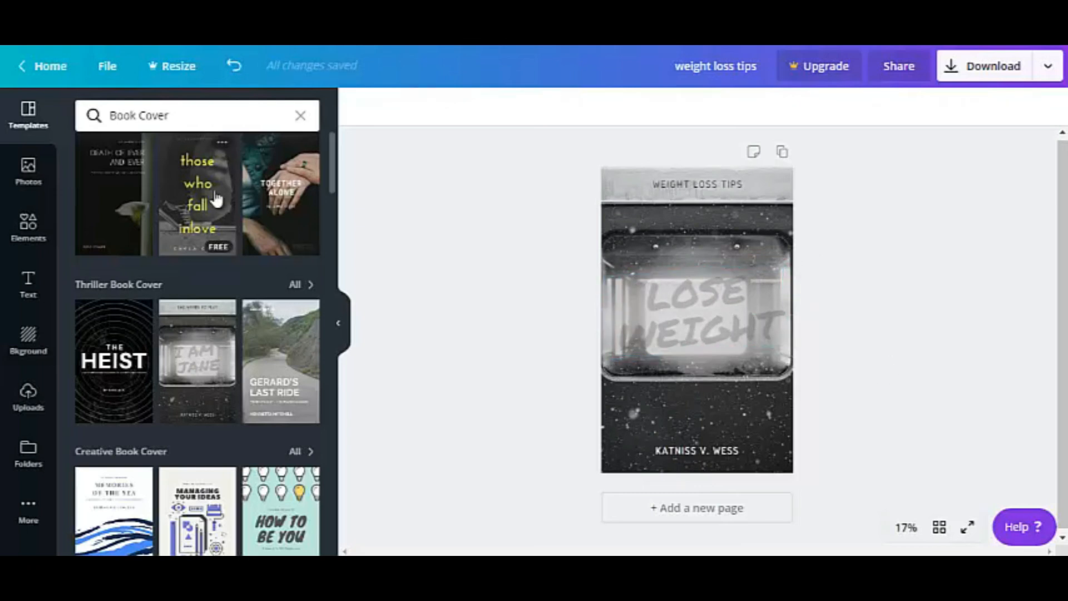
Step: Look at the Flowers and flowers bouquet photo categories, and search the photo library for "food"
{"action": "left_click", "coordinate": [37, 179]}
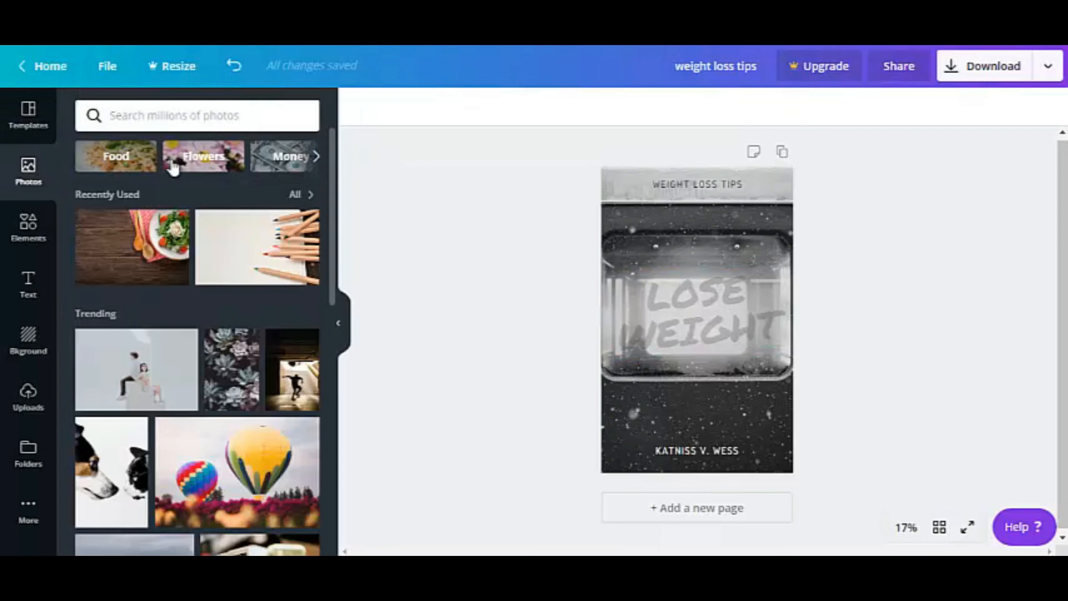
{"action": "left_click", "coordinate": [177, 165]}
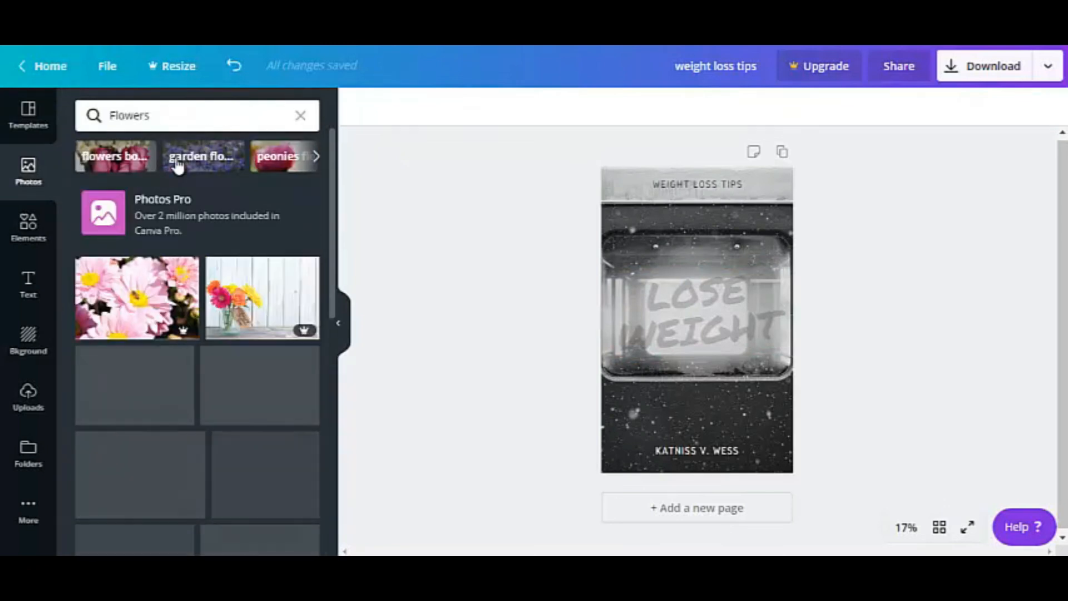
{"action": "left_click", "coordinate": [115, 156]}
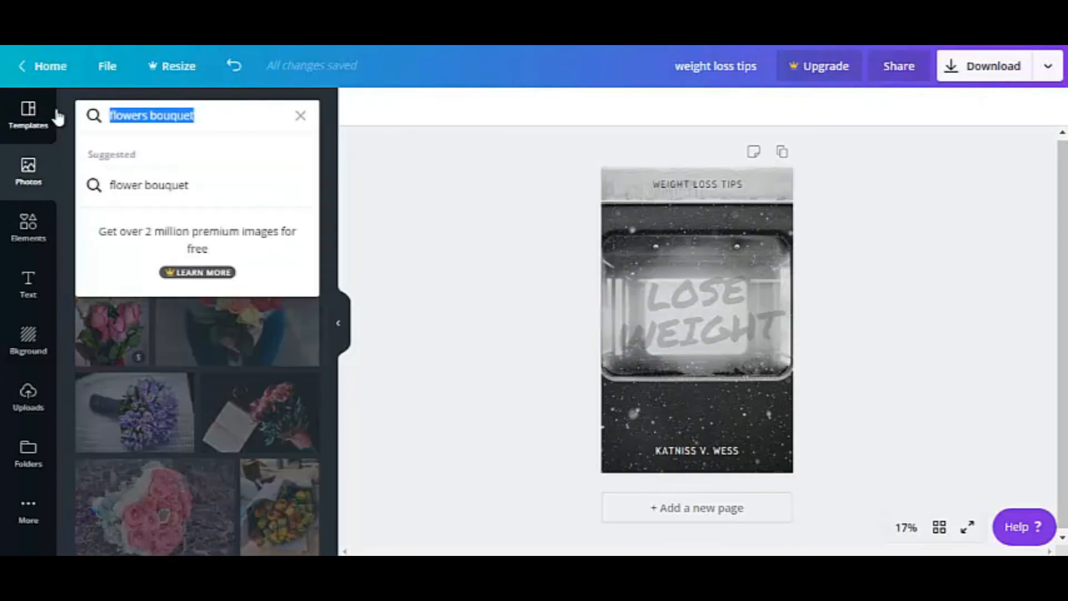
{"action": "type", "text": "food"}
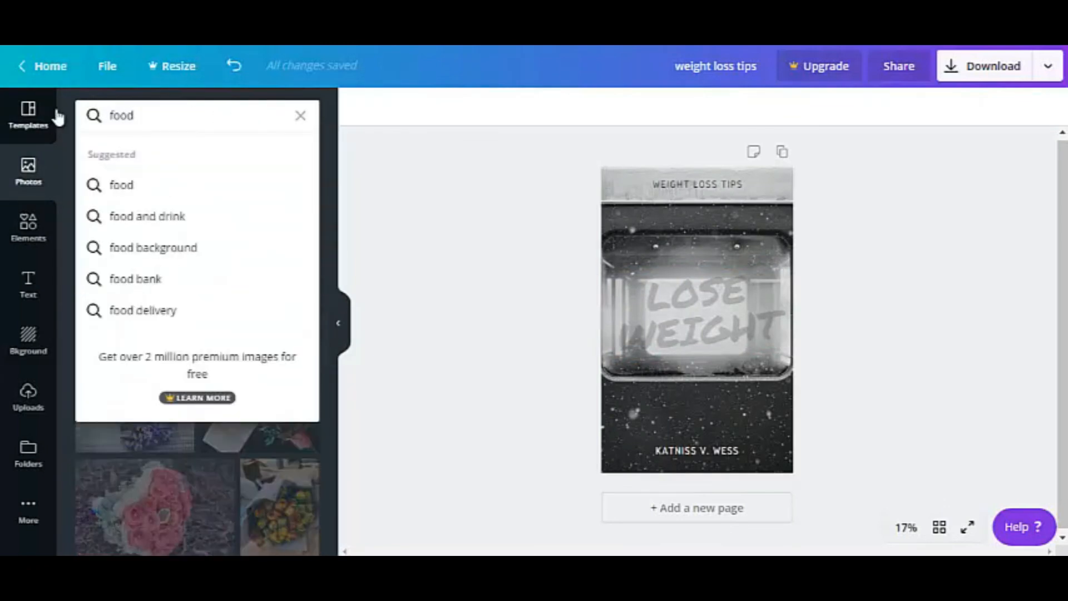
{"action": "left_click", "coordinate": [119, 189]}
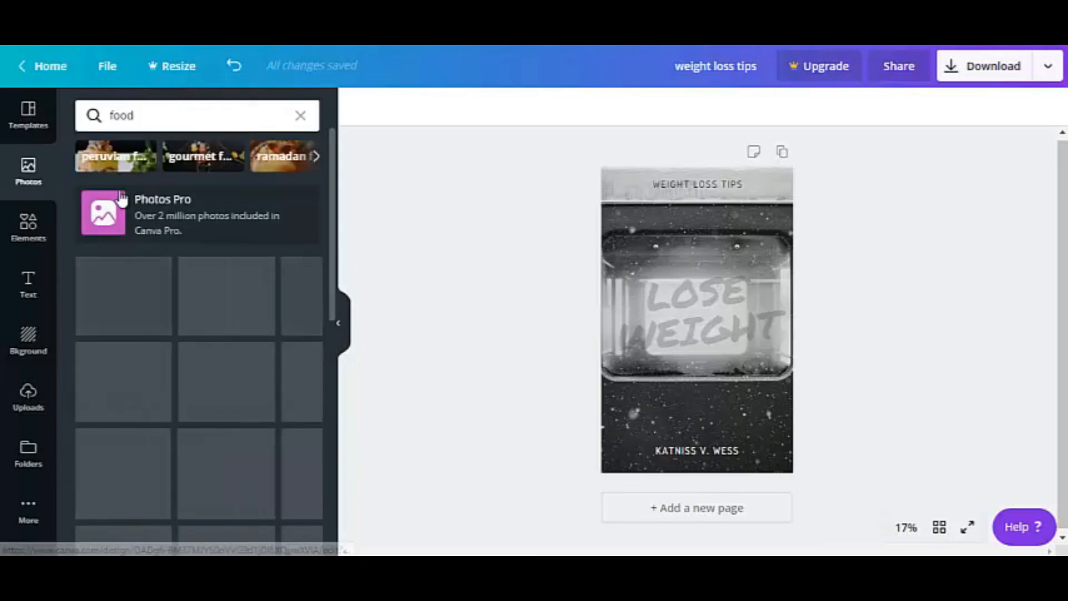
Step: Add the free photo of the egg, grapefruit and avocado platter, place it between title and author name, reduce its height and widen it leftwards
{"action": "scroll", "coordinate": [332, 223], "scroll_direction": "down", "scroll_amount": 3}
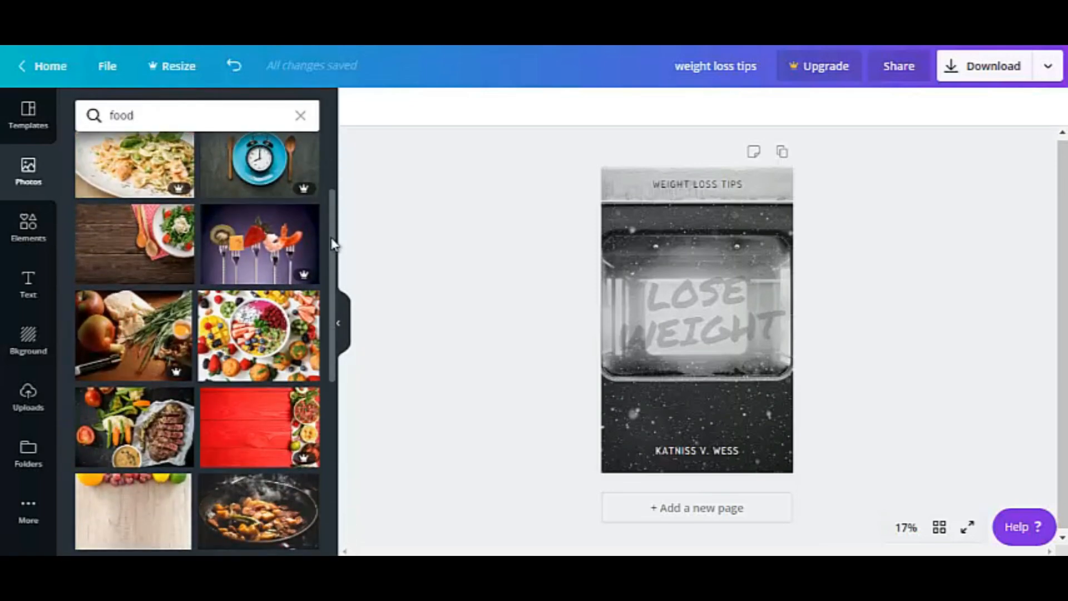
{"action": "scroll", "coordinate": [333, 244], "scroll_direction": "down", "scroll_amount": 10}
{"action": "left_click", "coordinate": [288, 257]}
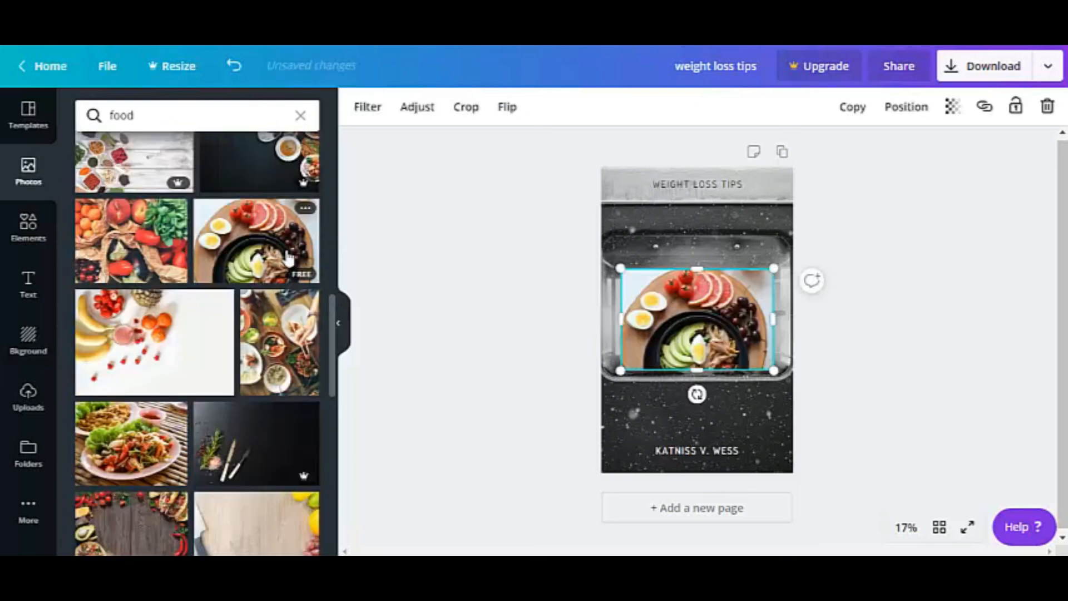
{"action": "left_click_drag", "start_coordinate": [672, 327], "coordinate": [674, 390]}
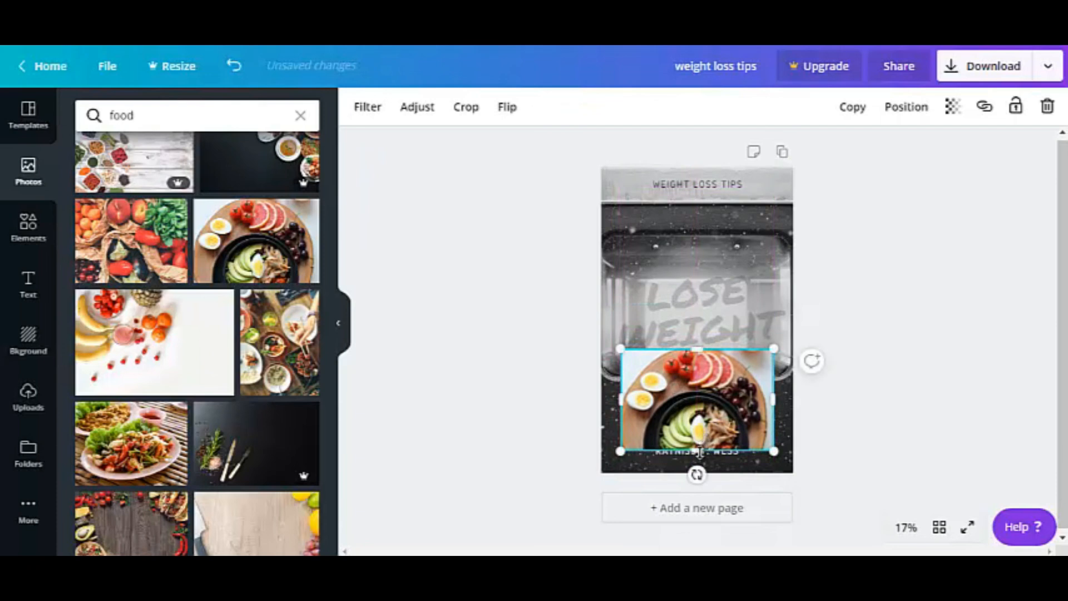
{"action": "left_click_drag", "start_coordinate": [699, 437], "coordinate": [698, 426]}
{"action": "left_click_drag", "start_coordinate": [707, 377], "coordinate": [708, 387]}
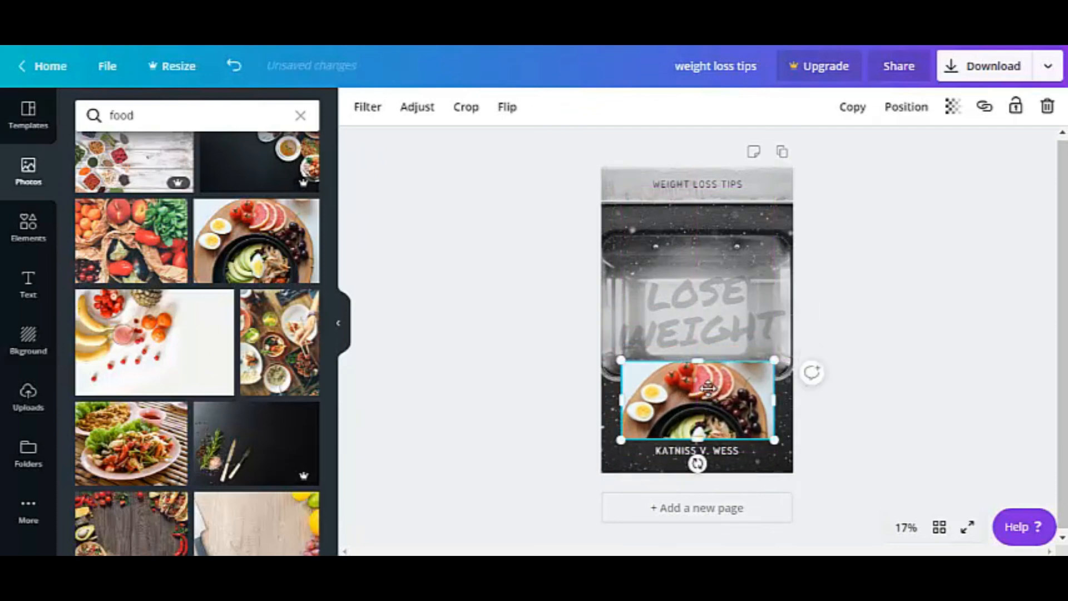
{"action": "left_click_drag", "start_coordinate": [621, 399], "coordinate": [610, 401]}
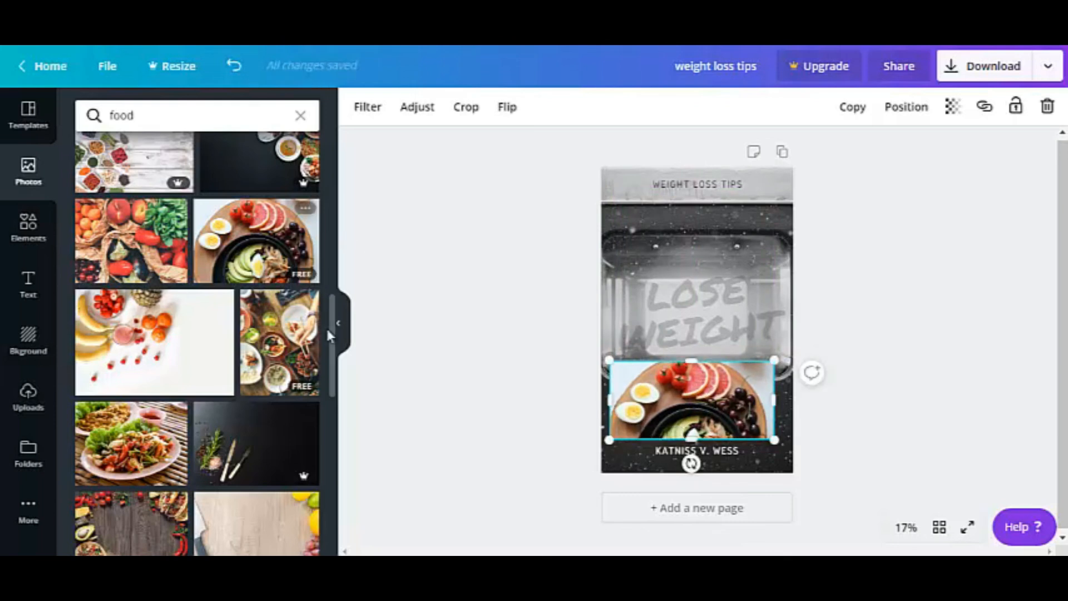
Step: Add the mixed berries photo between the tagline and the title, and widen it to the cover's right edge
{"action": "scroll", "coordinate": [329, 326], "scroll_direction": "down", "scroll_amount": 5}
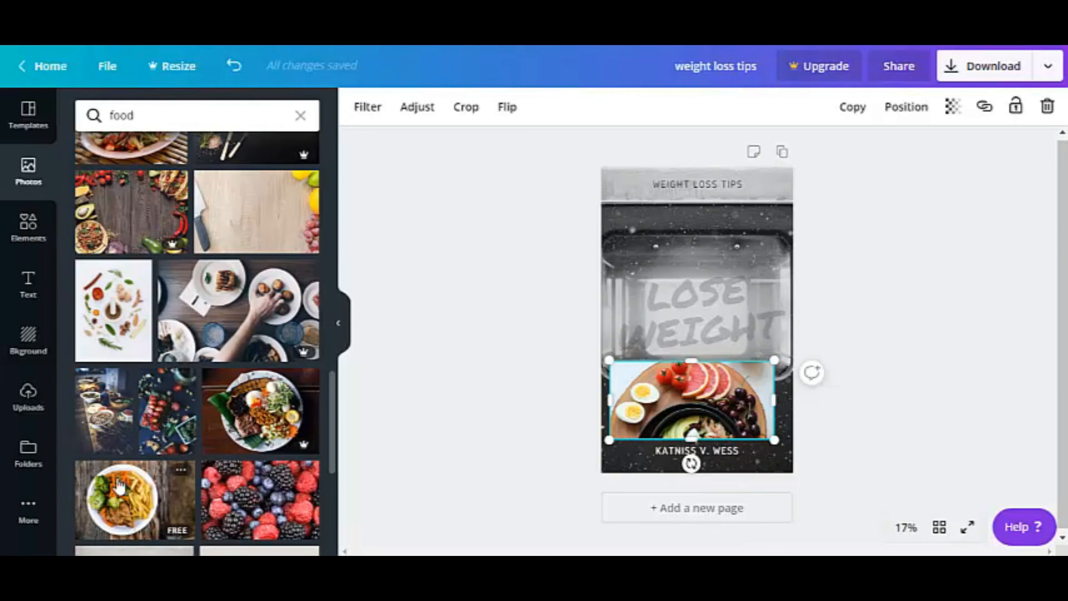
{"action": "left_click_drag", "start_coordinate": [281, 512], "coordinate": [719, 209]}
{"action": "left_click_drag", "start_coordinate": [696, 291], "coordinate": [696, 244]}
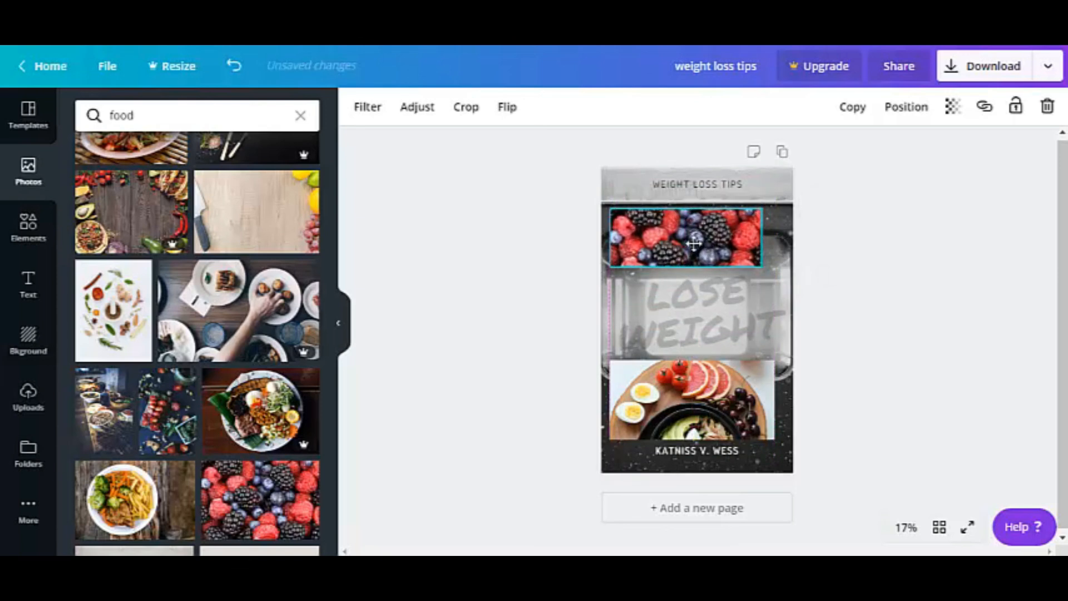
{"action": "left_click_drag", "start_coordinate": [763, 240], "coordinate": [790, 241]}
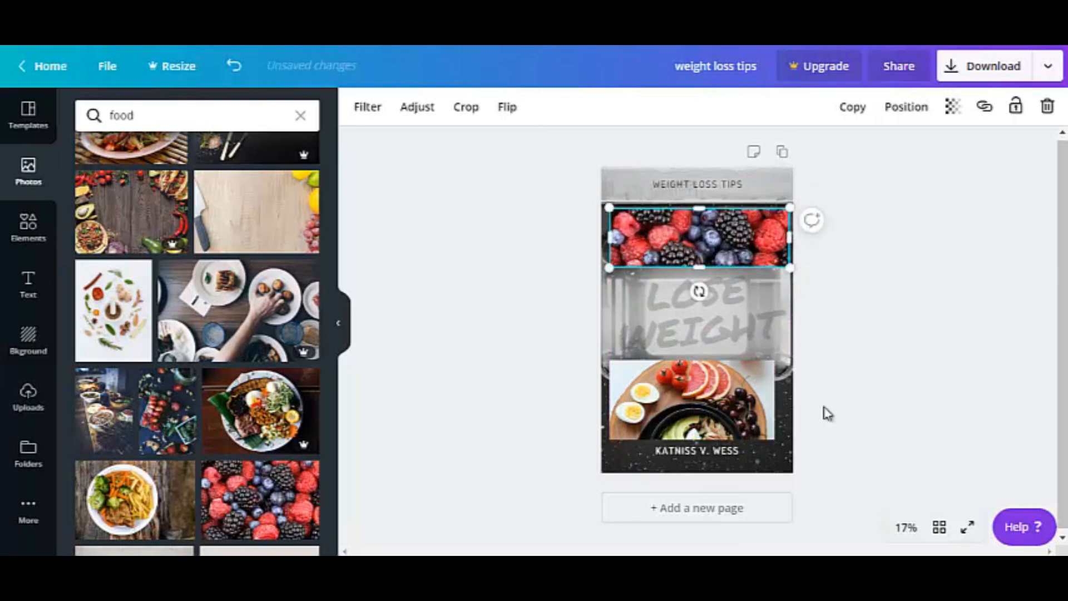
Step: Replace the author name at the foot of the cover with the new author's full name
{"action": "left_click", "coordinate": [665, 451]}
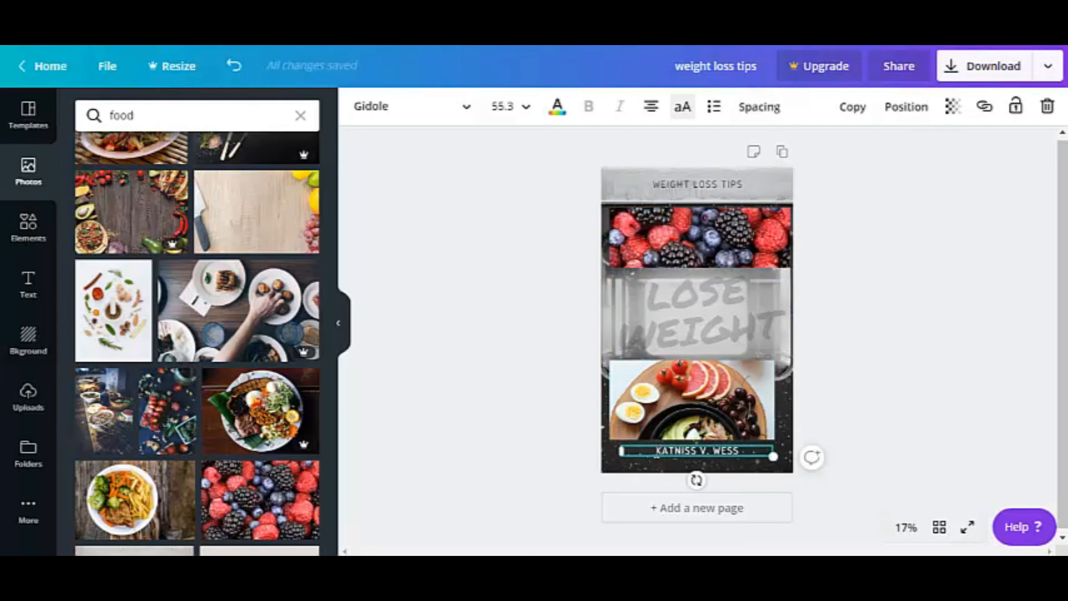
{"action": "left_click", "coordinate": [752, 453]}
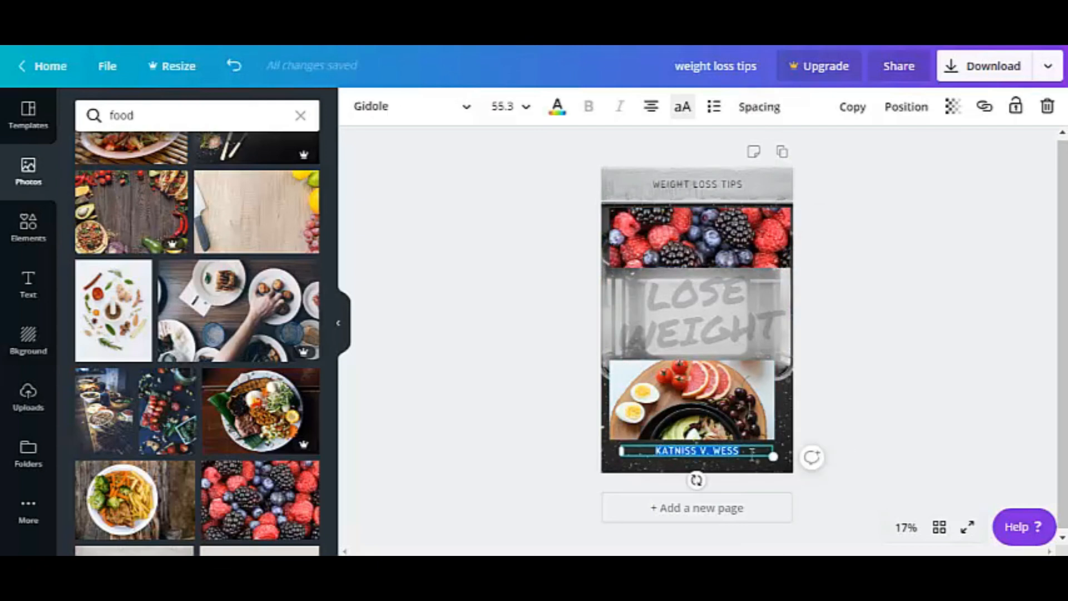
{"action": "type", "text": "JOHN WEIGHT DOE"}
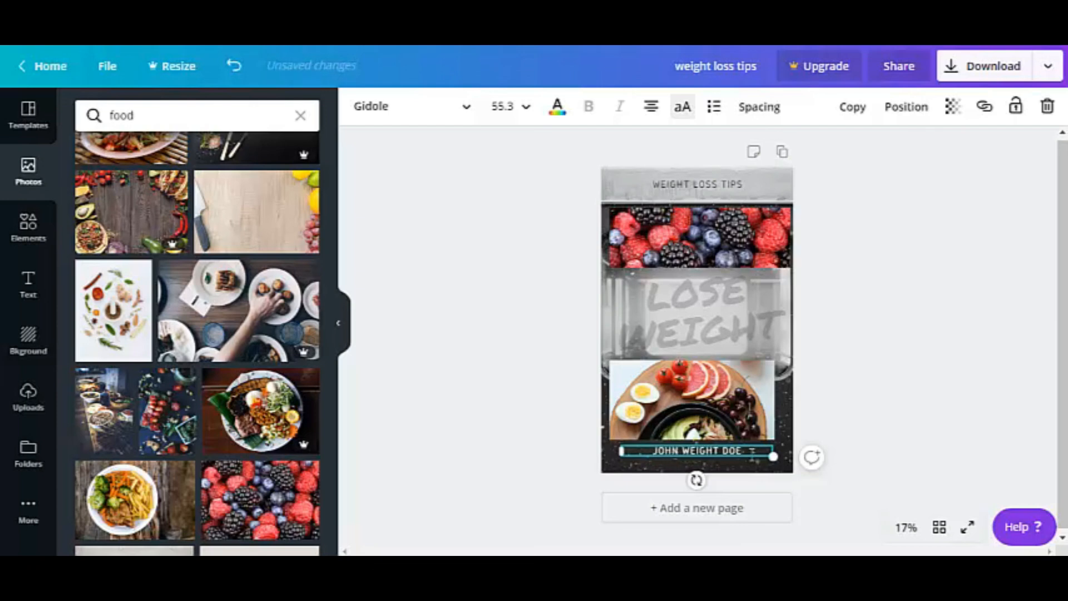
{"action": "left_click", "coordinate": [944, 360]}
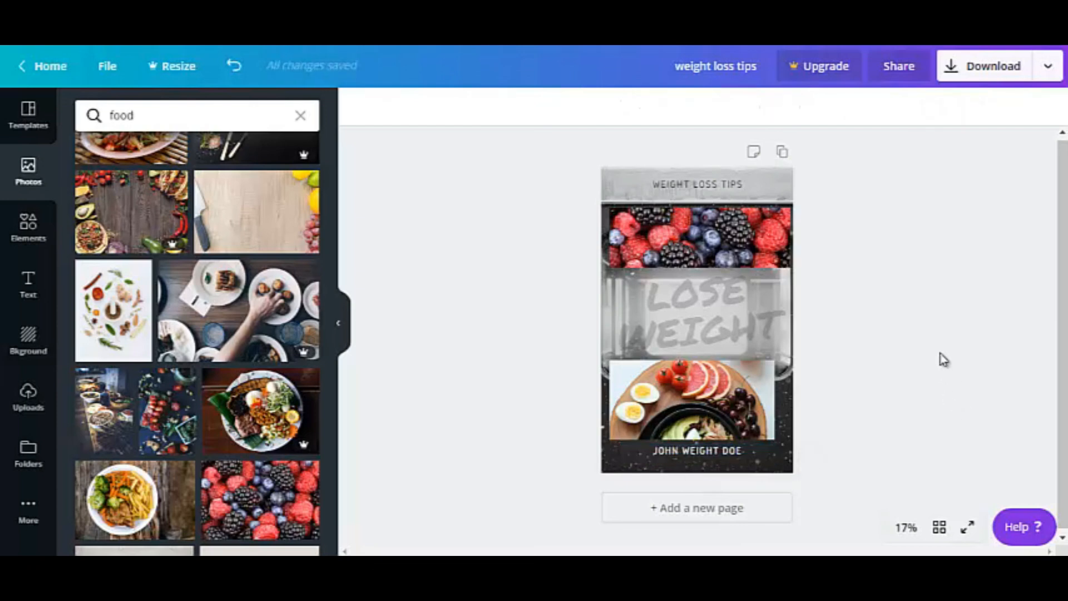
Step: Add an exclamation mark to the end of the slanted "LOSE WEIGHT" title
{"action": "left_click", "coordinate": [710, 329]}
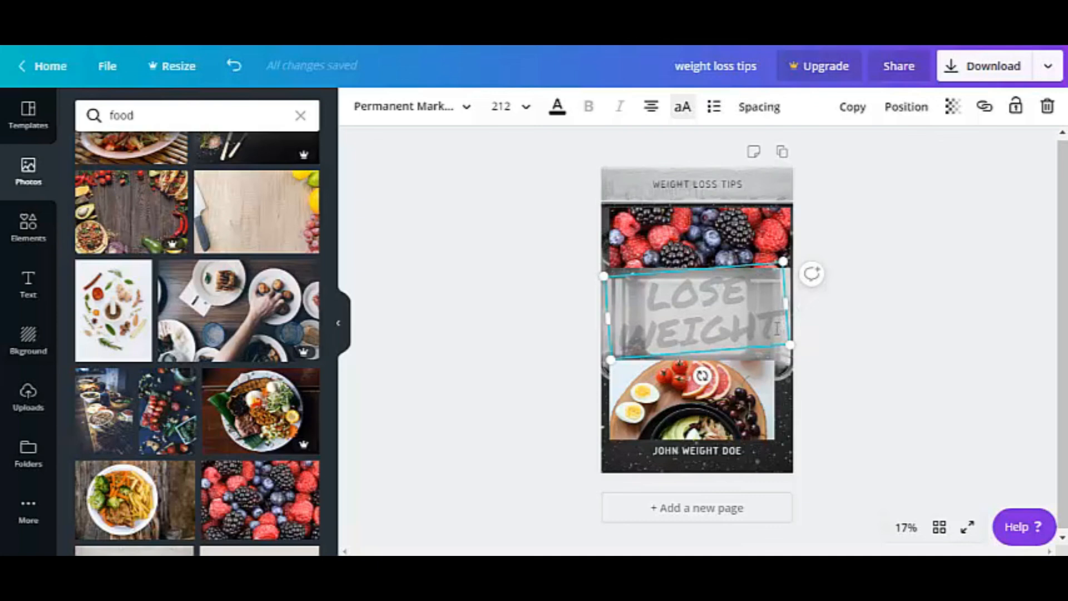
{"action": "type", "text": "!"}
{"action": "left_click", "coordinate": [829, 306]}
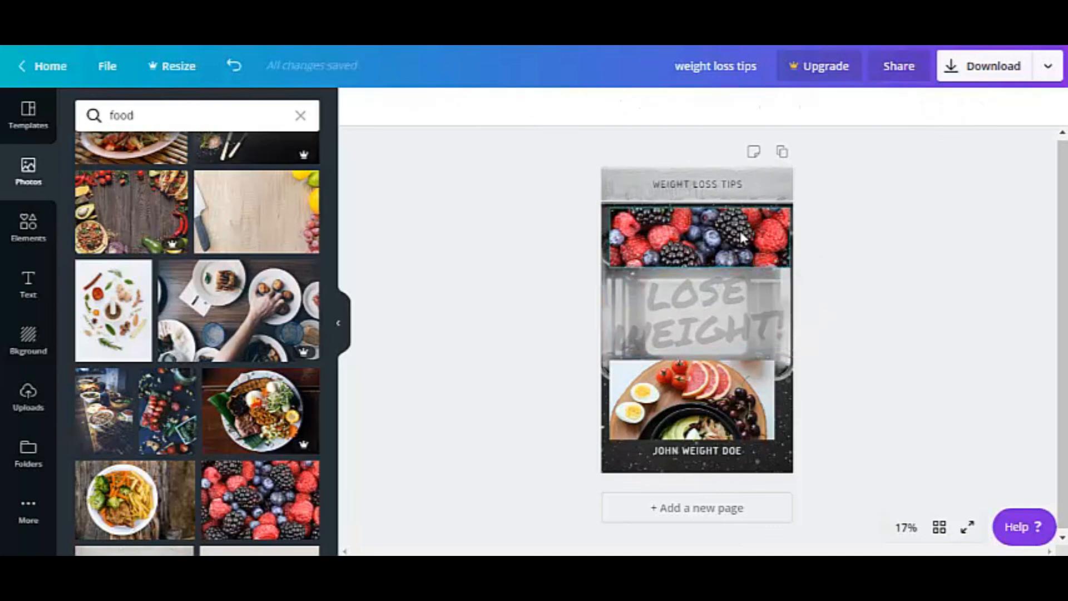
Step: Open the cover's download options and choose PNG as the file type
{"action": "left_click", "coordinate": [1008, 77]}
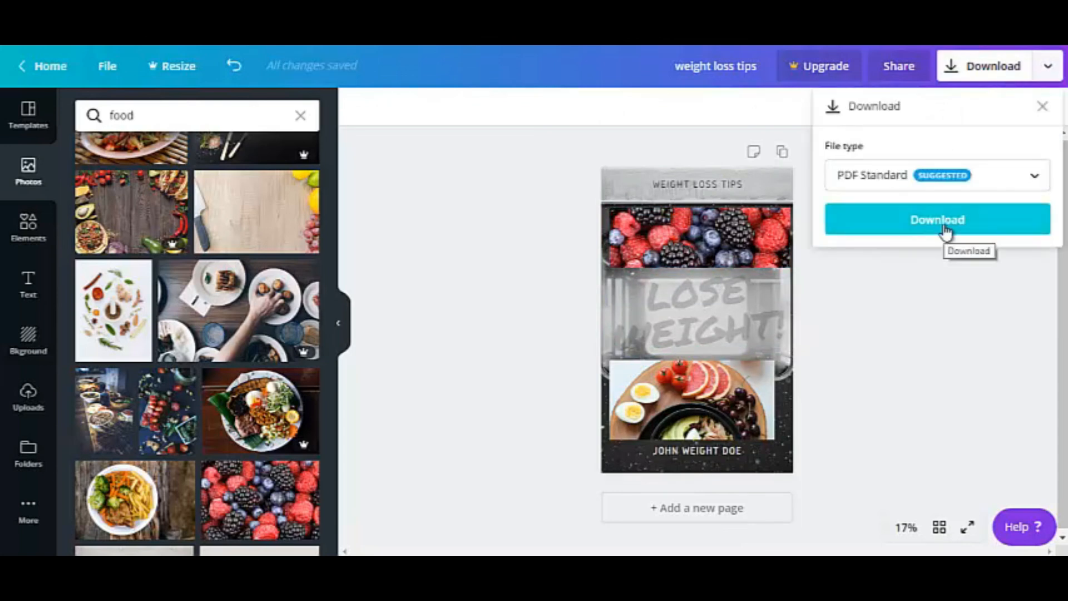
{"action": "left_click", "coordinate": [1020, 184]}
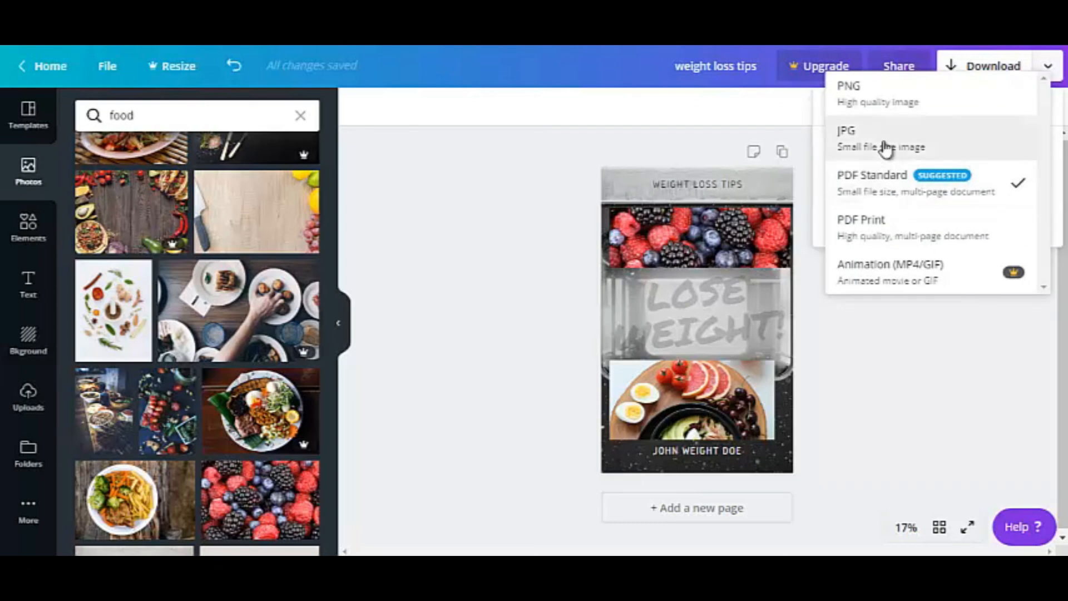
{"action": "left_click", "coordinate": [875, 108]}
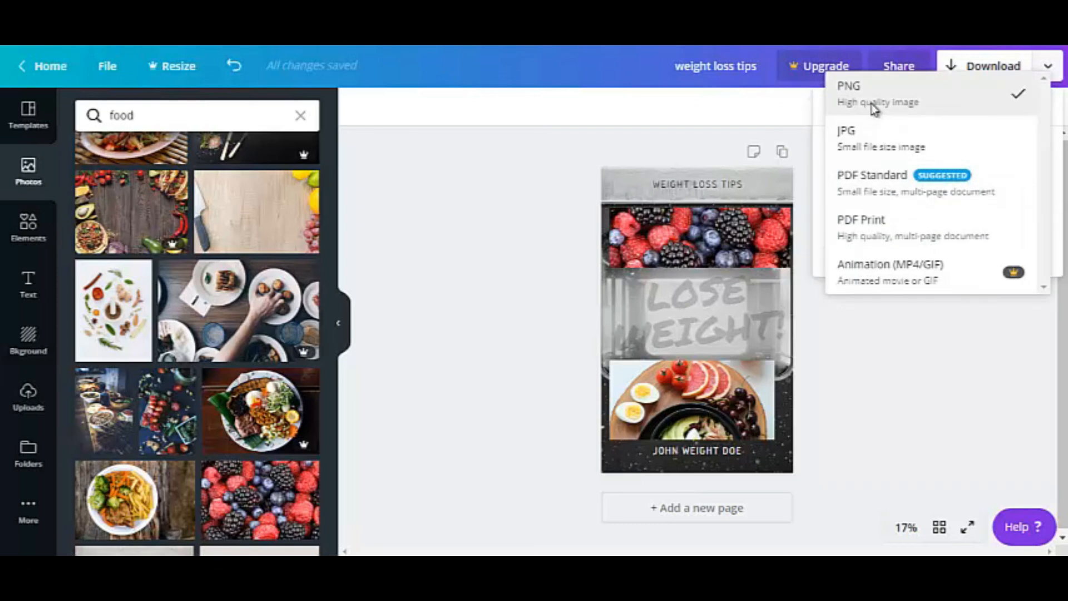